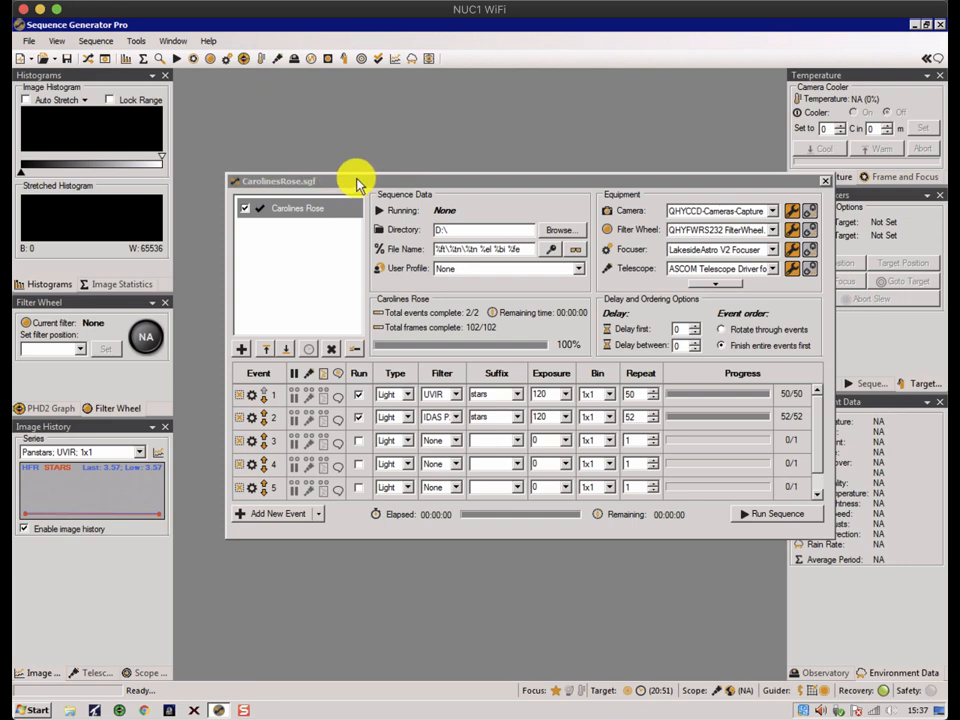
Step: Close the CarolinesRose sequence and create a new blank sequence
click(827, 184)
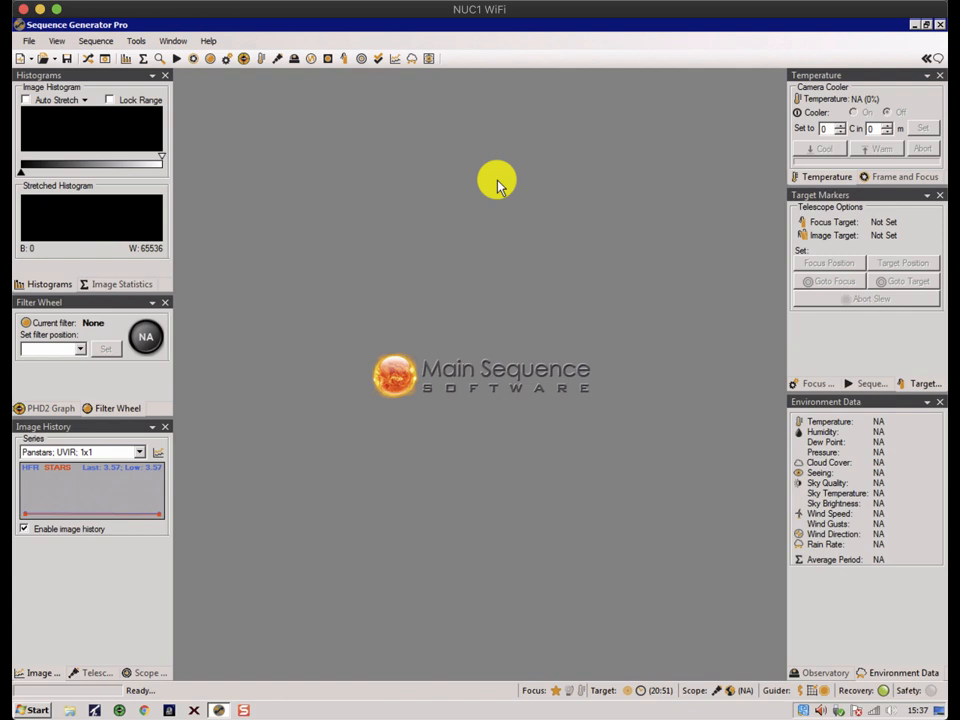
click(28, 41)
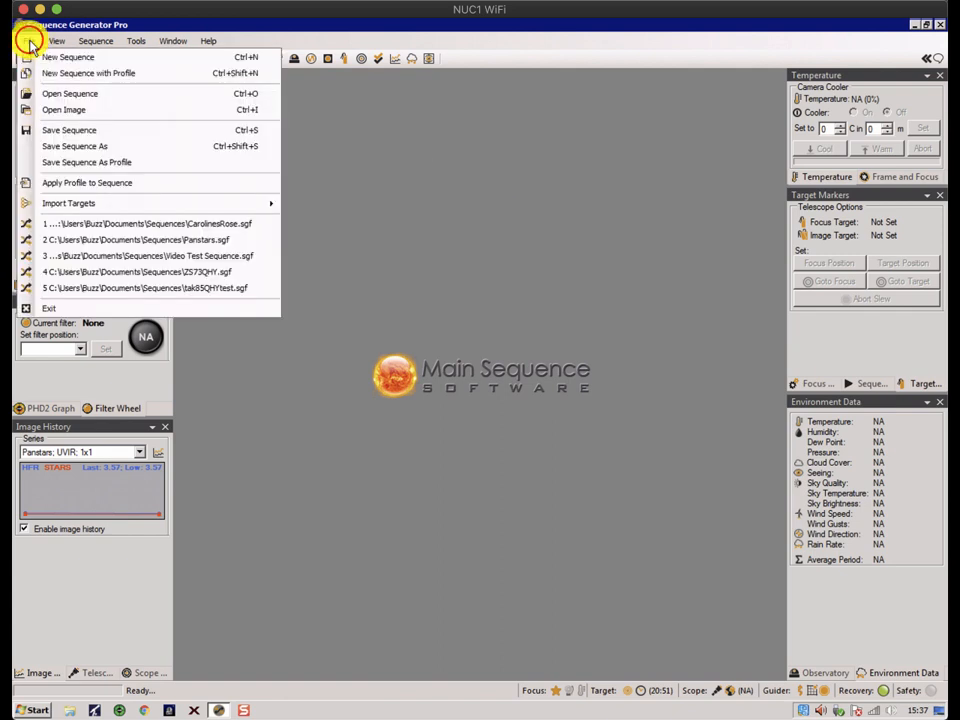
click(80, 58)
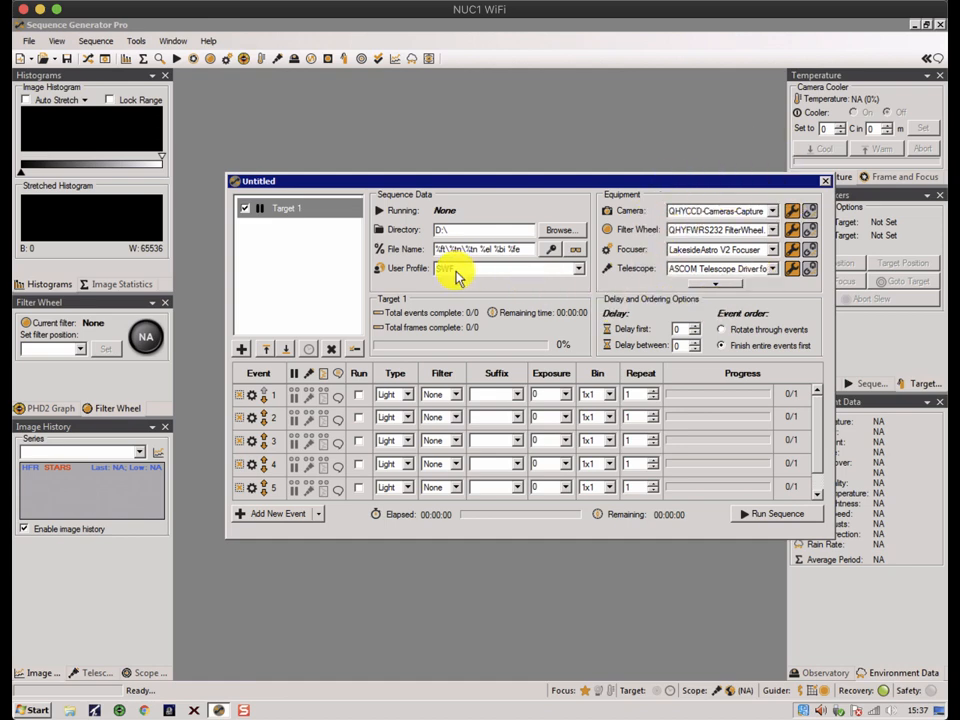
Step: Close the untitled sequence and create a new sequence from the RC10x67QHY equipment profile
click(824, 182)
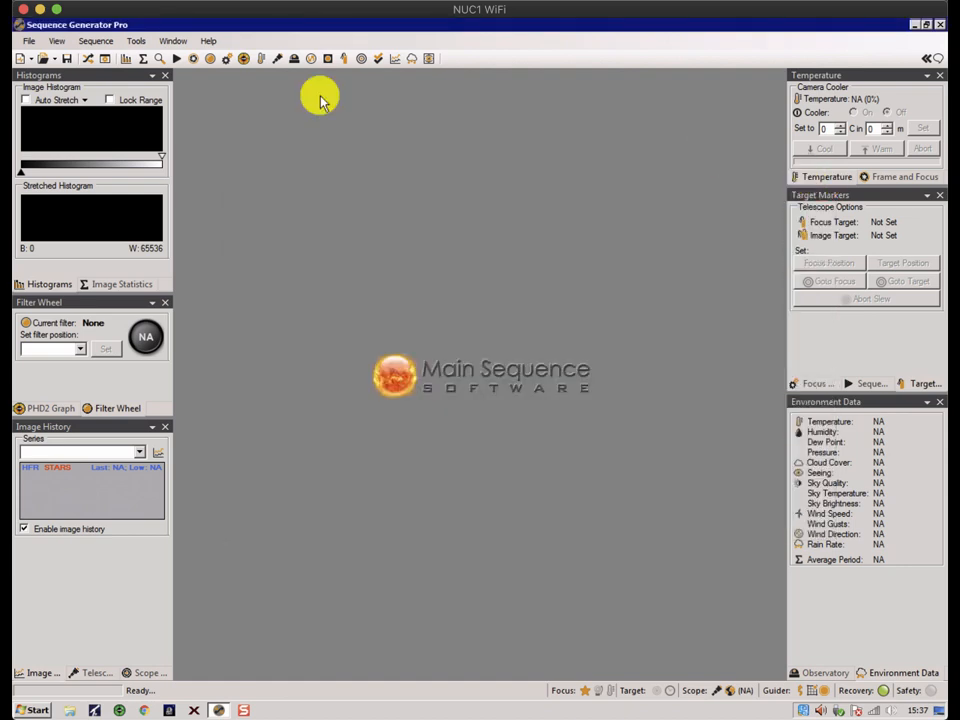
click(29, 41)
click(84, 76)
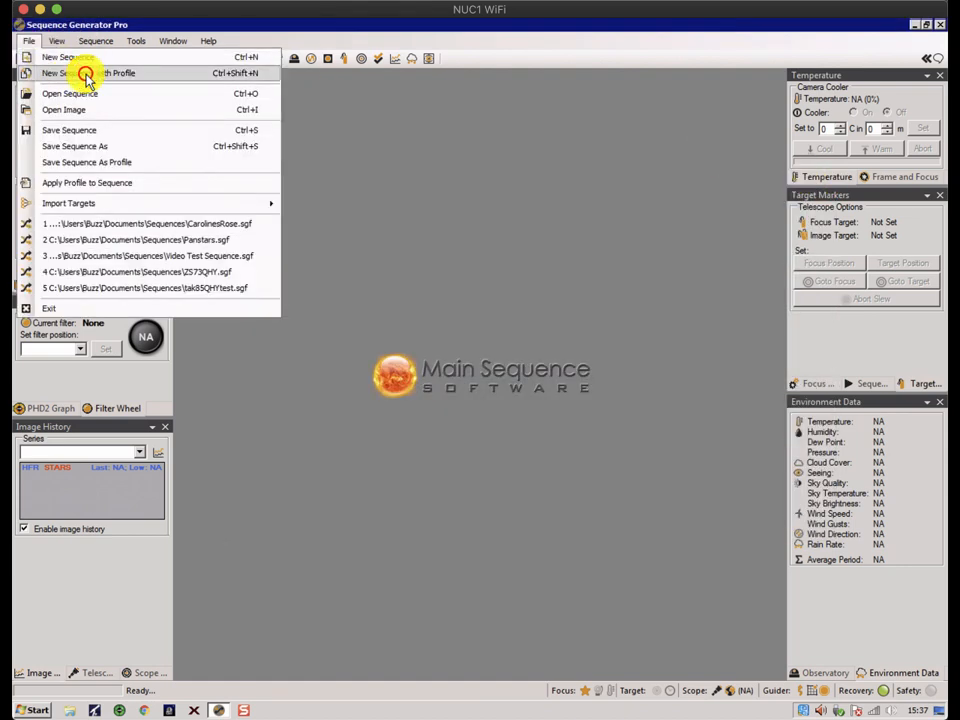
drag(572, 343, 574, 368)
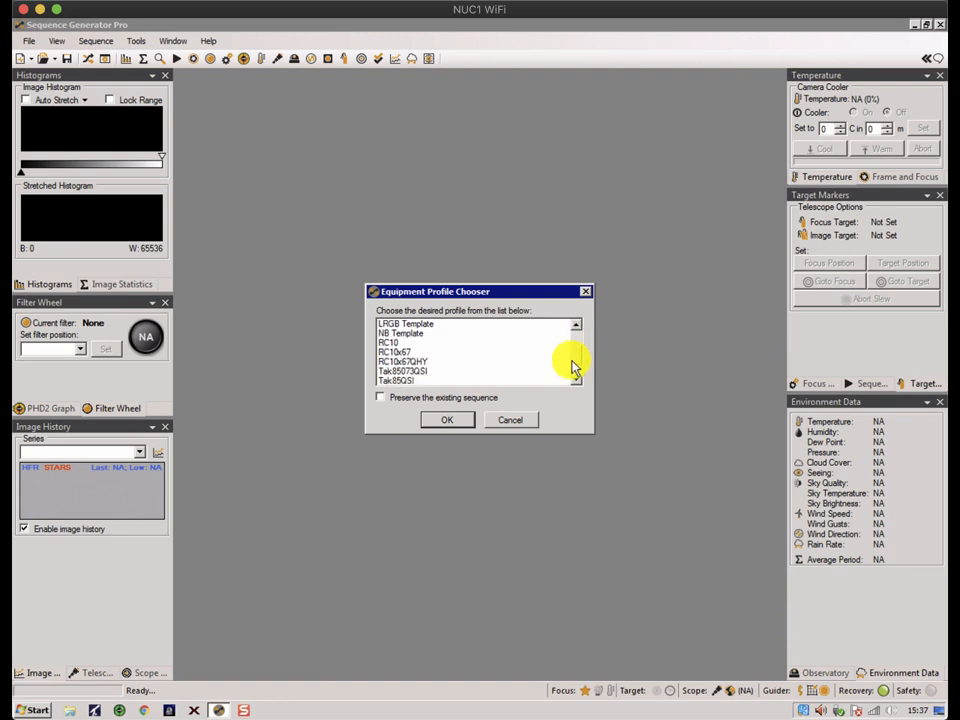
click(409, 363)
click(452, 420)
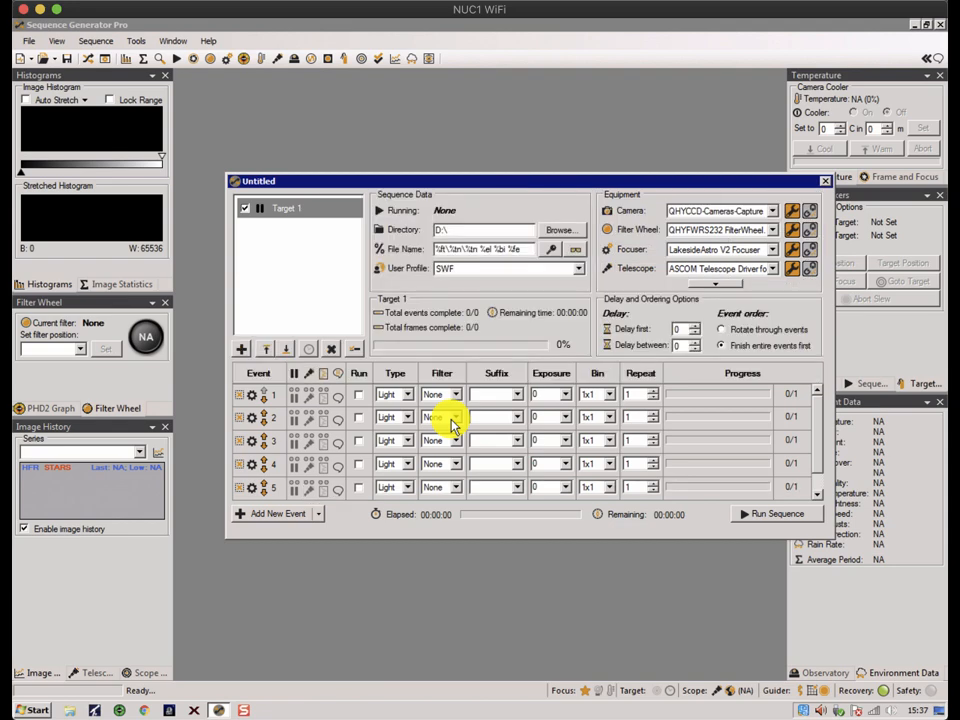
Step: Close the untitled sequence and open Video Test Sequence.sgf from the Sequences folder in the Documents library
click(826, 184)
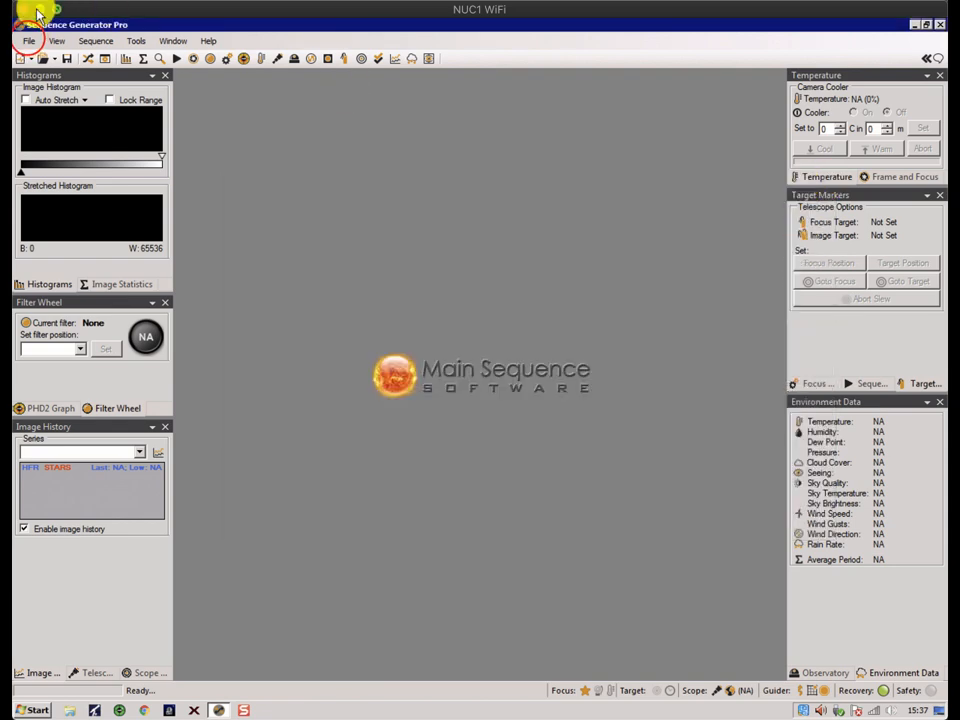
click(29, 41)
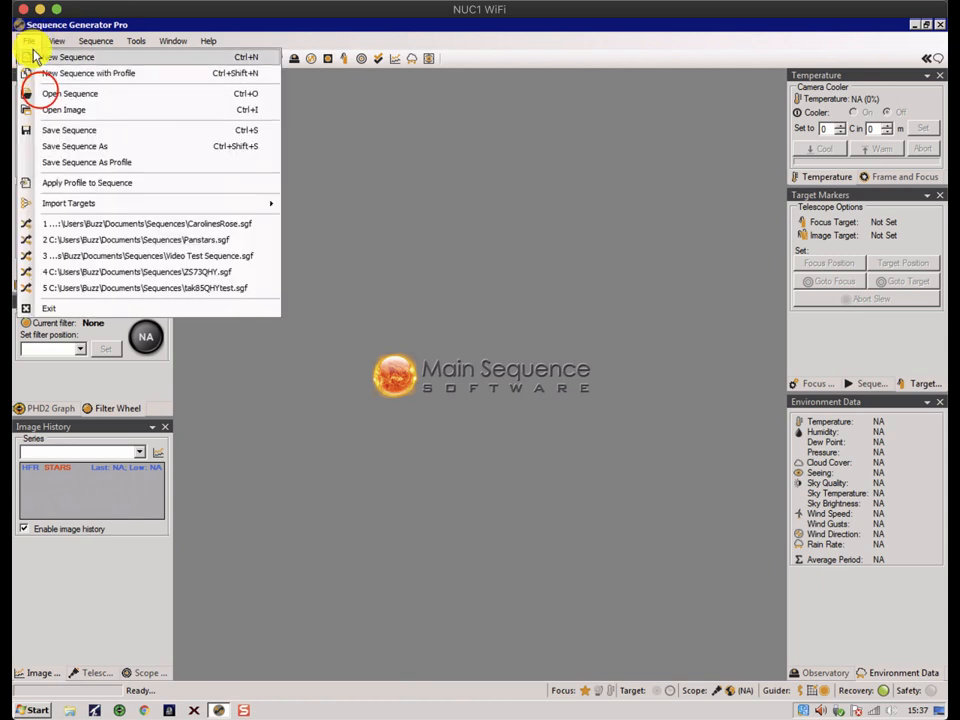
click(40, 92)
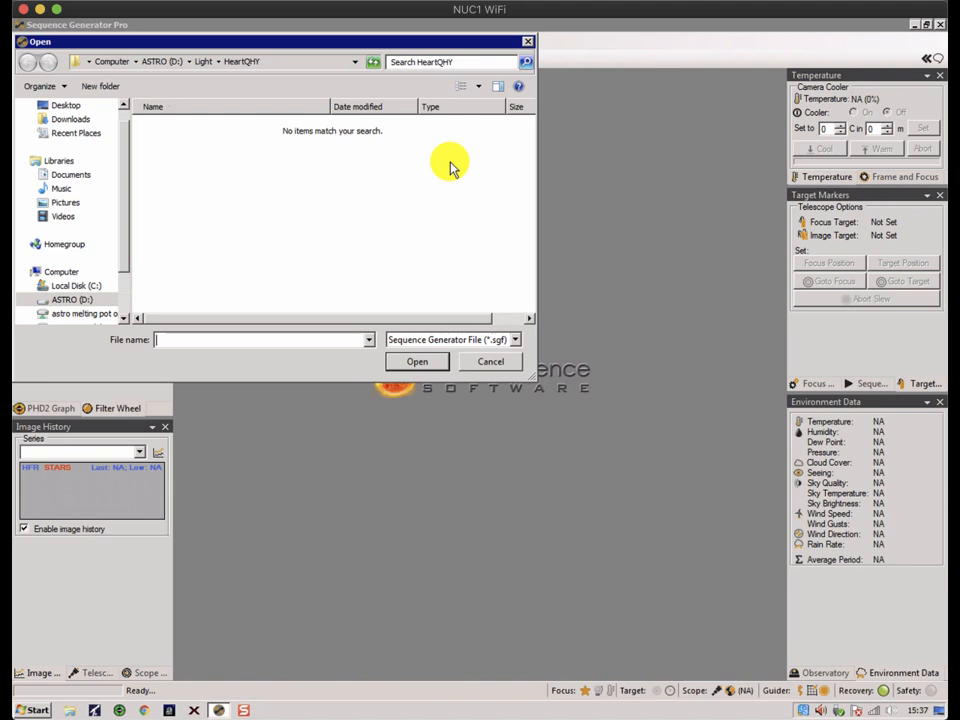
click(155, 61)
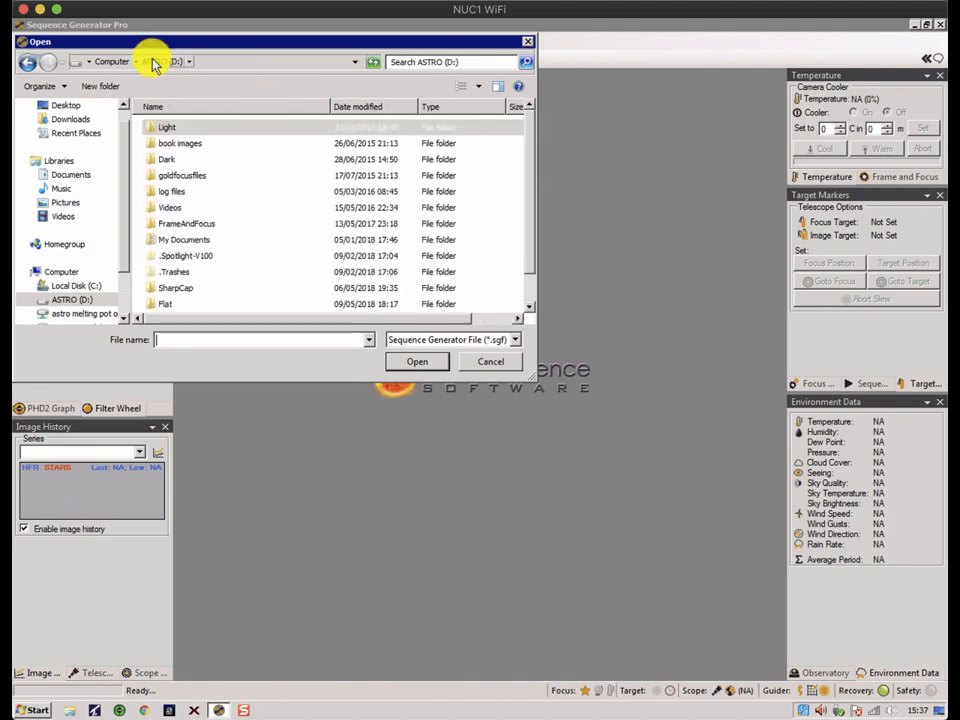
click(74, 176)
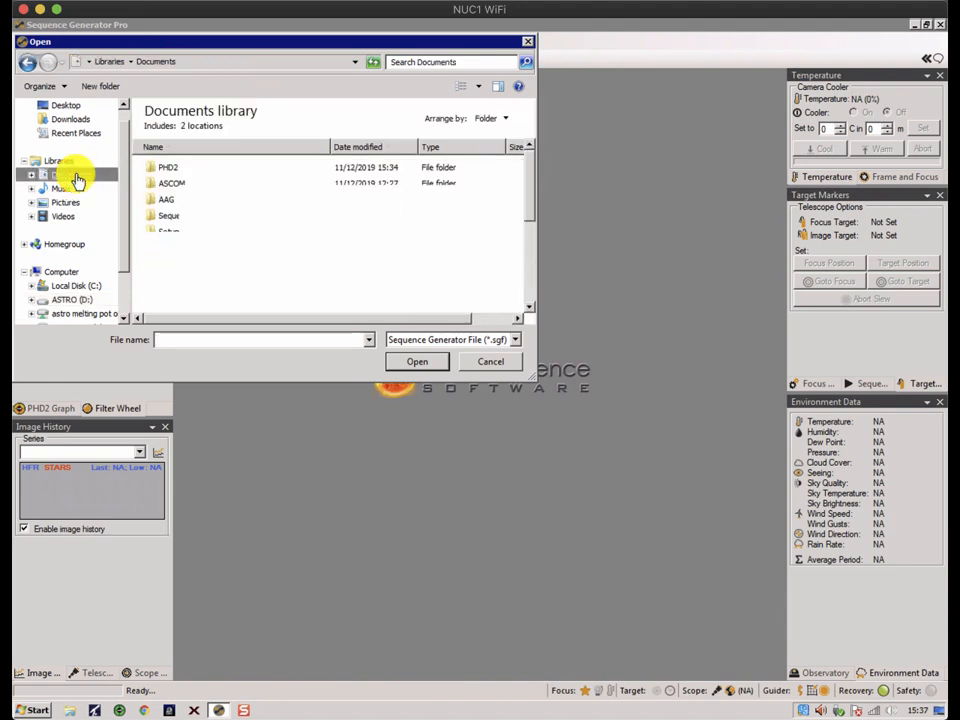
double_click(178, 214)
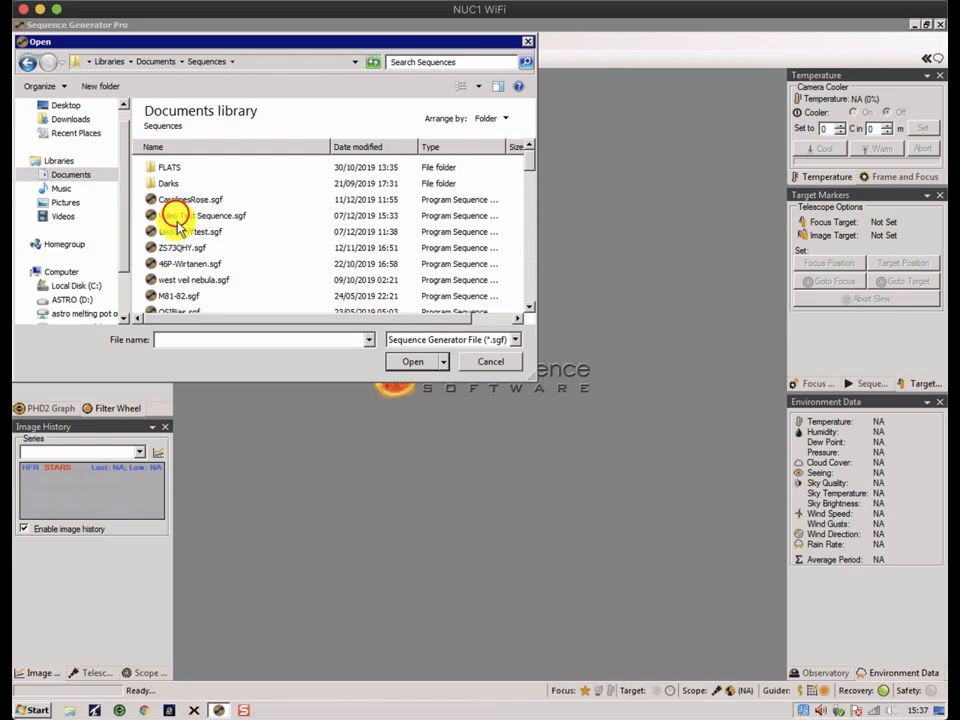
click(176, 214)
click(400, 362)
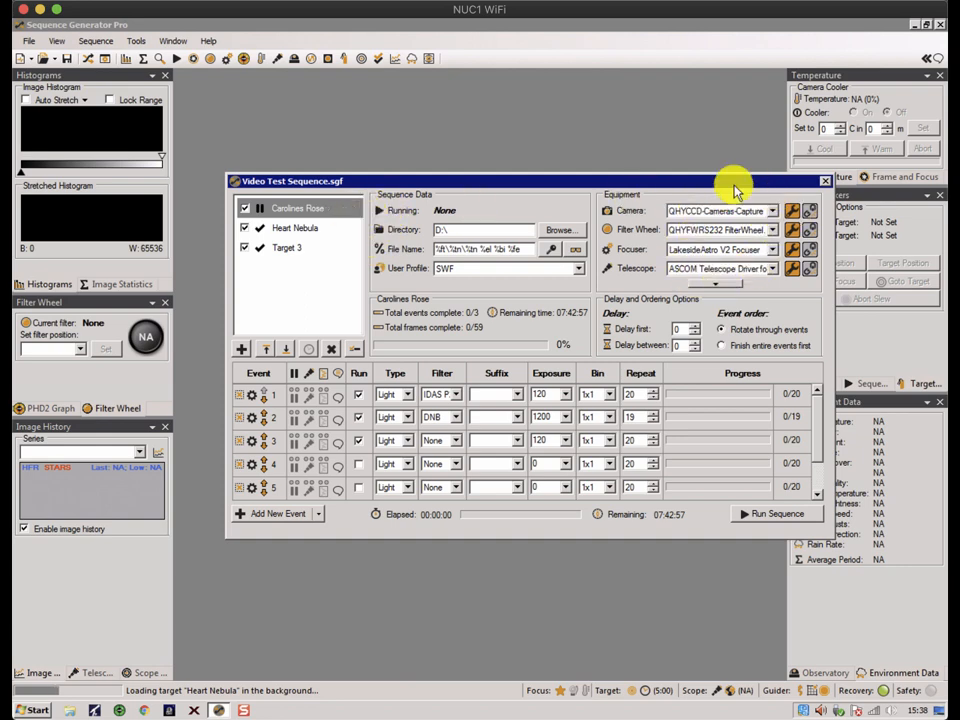
Step: Apply the FLT132FF68 equipment profile to the open Video Test Sequence and dismiss the filter warning
click(28, 42)
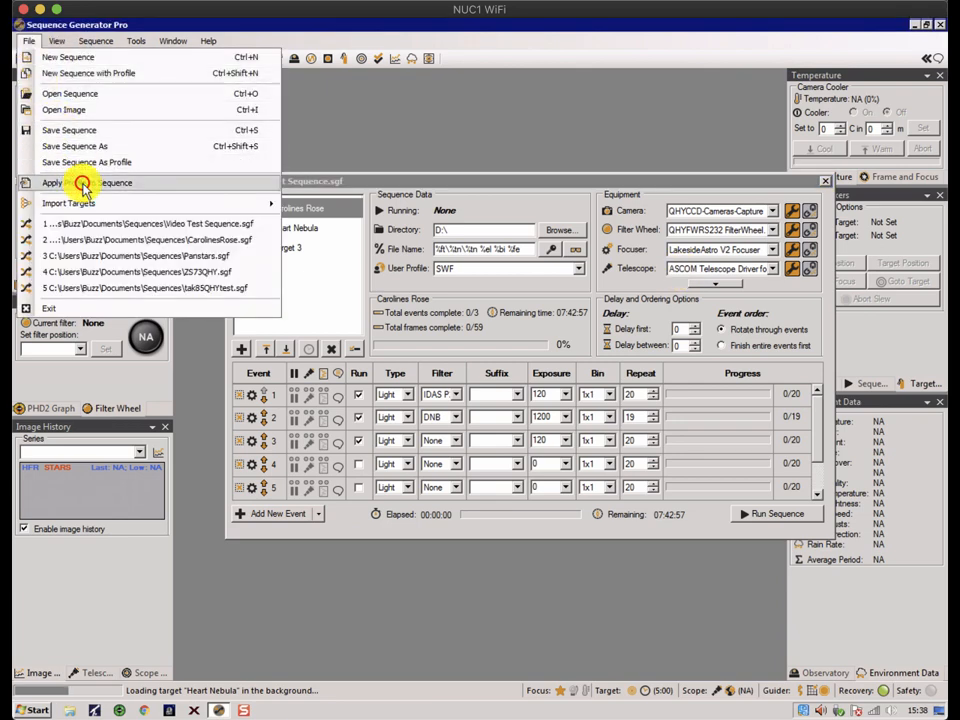
click(81, 183)
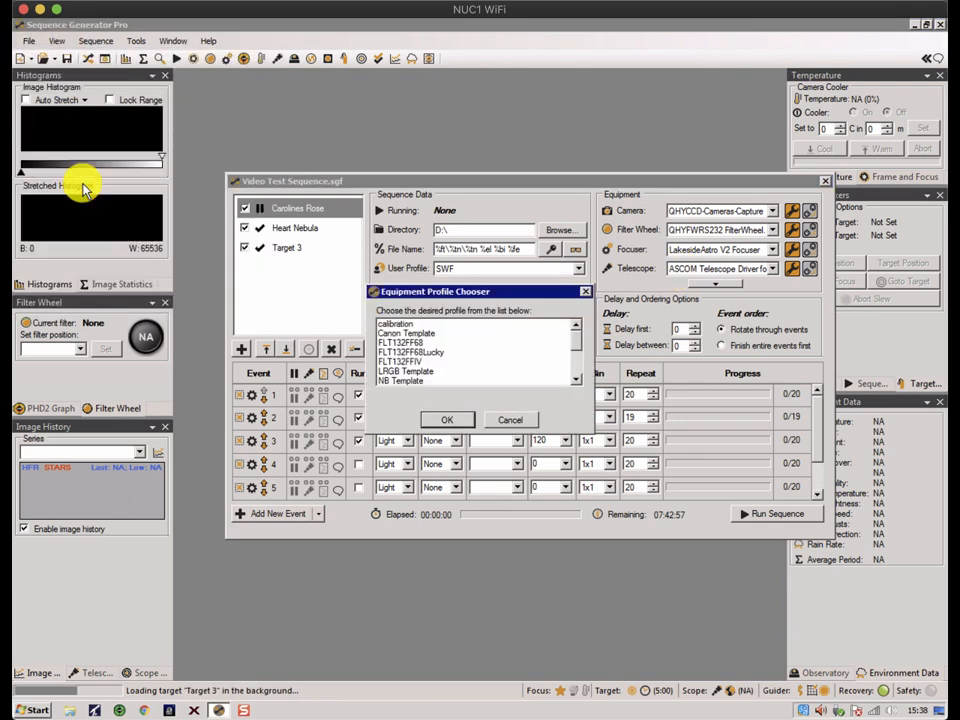
click(420, 343)
click(452, 420)
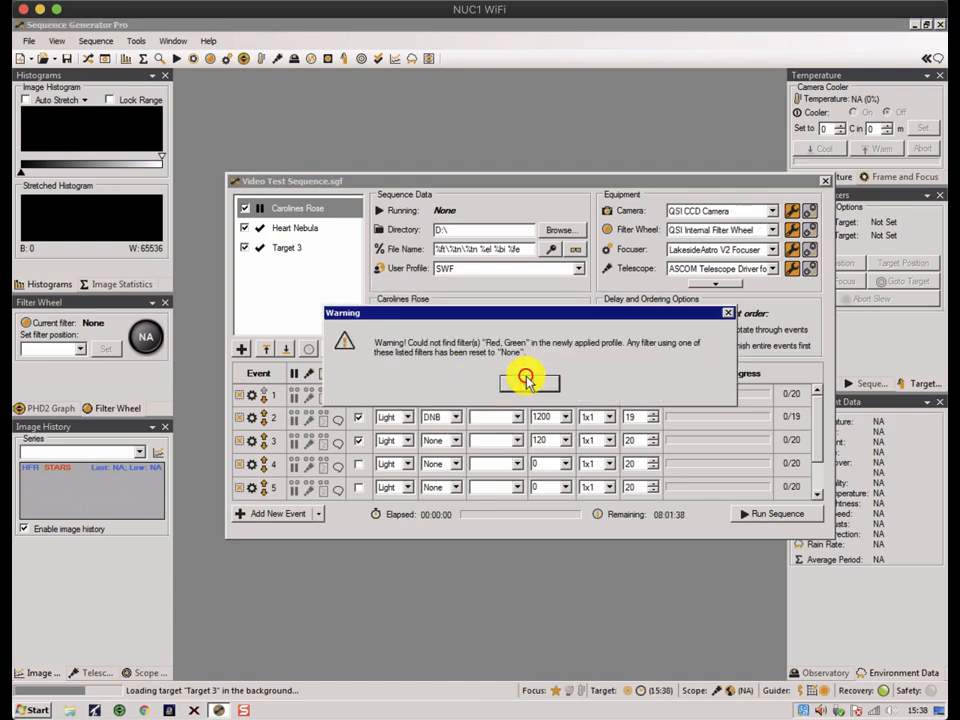
click(525, 379)
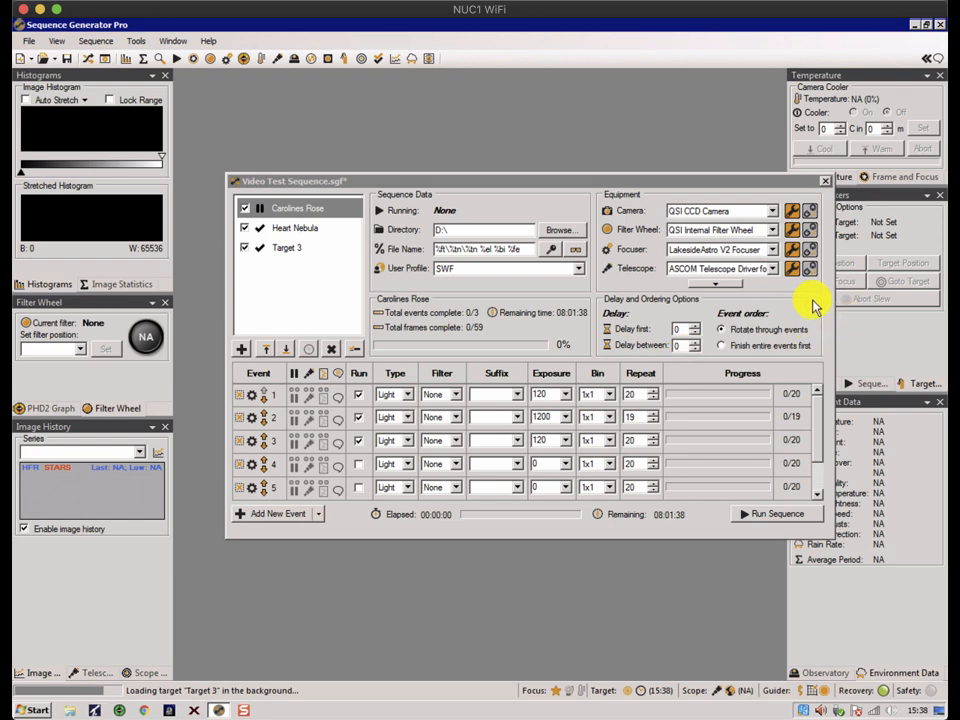
Step: Close the Video Test Sequence and reopen the recently used CarolinesRose.sgf sequence
click(825, 181)
click(29, 41)
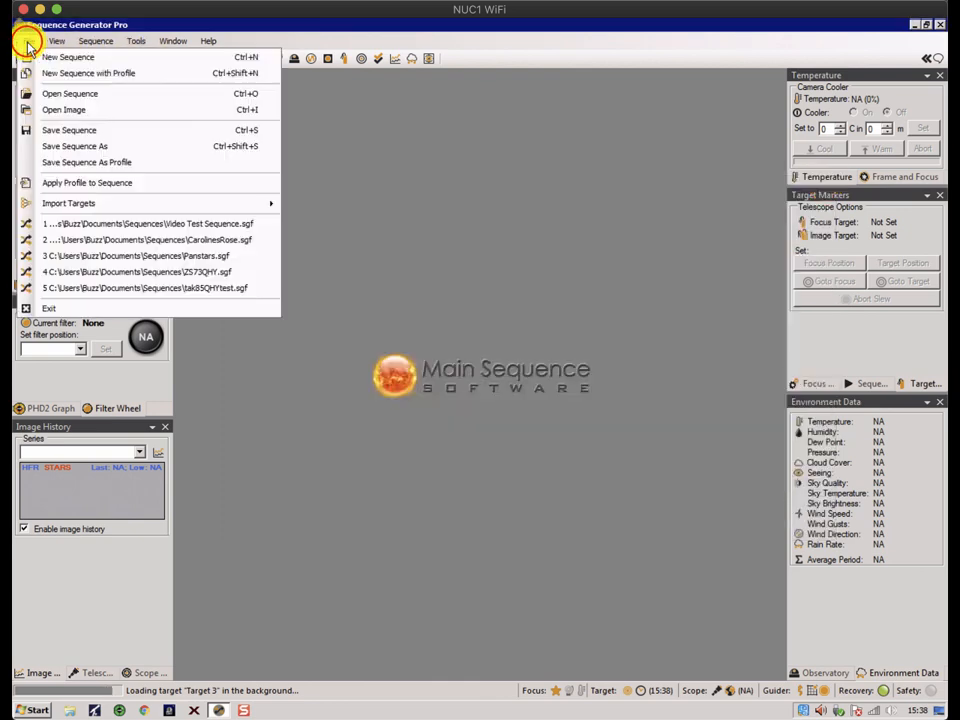
click(189, 240)
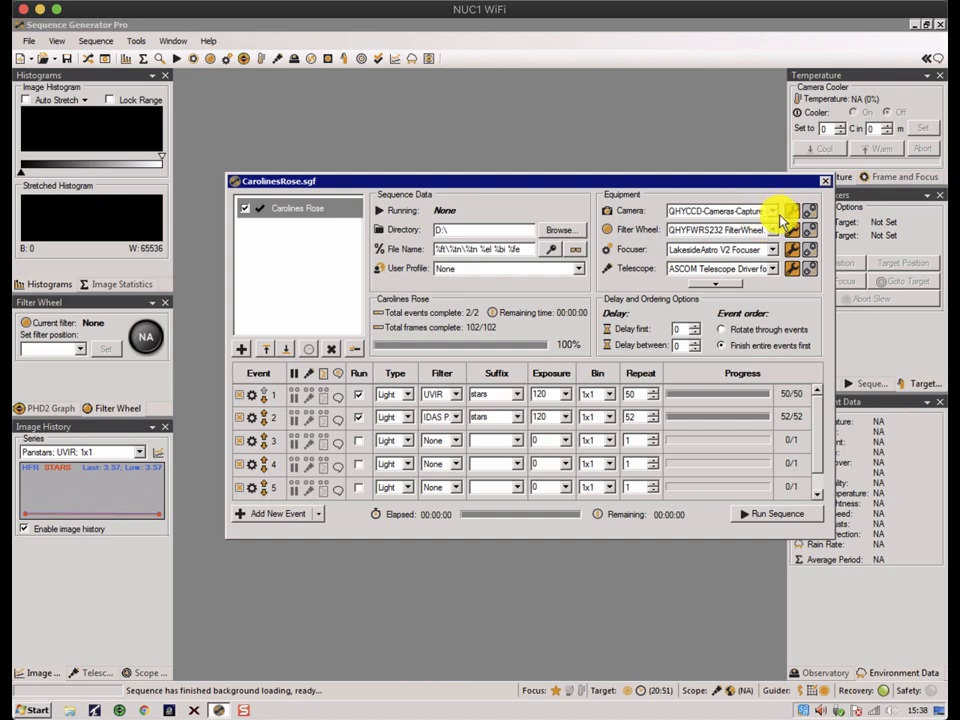
Step: Set the minimum star diameter at 1x1 to 3 px in the auto focus options
drag(761, 184, 664, 197)
click(814, 387)
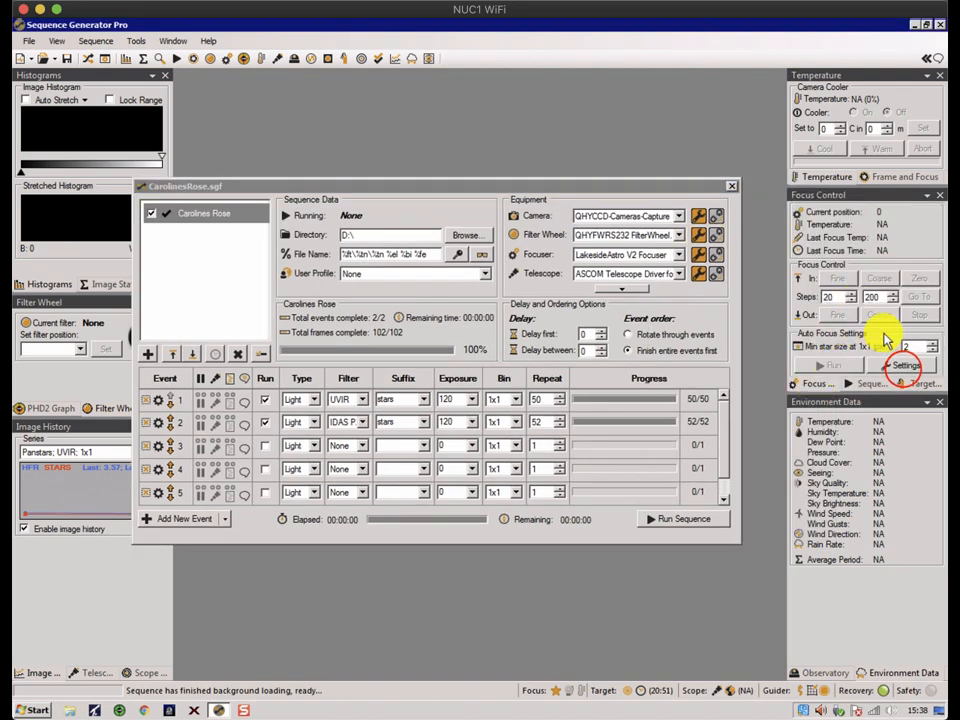
click(903, 366)
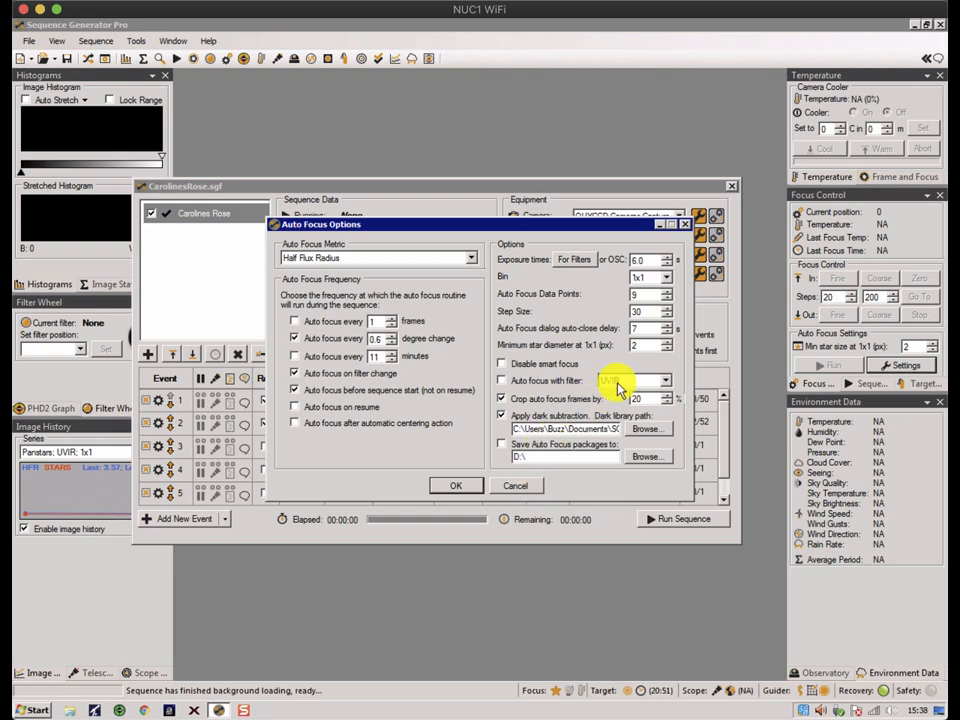
click(667, 344)
click(667, 345)
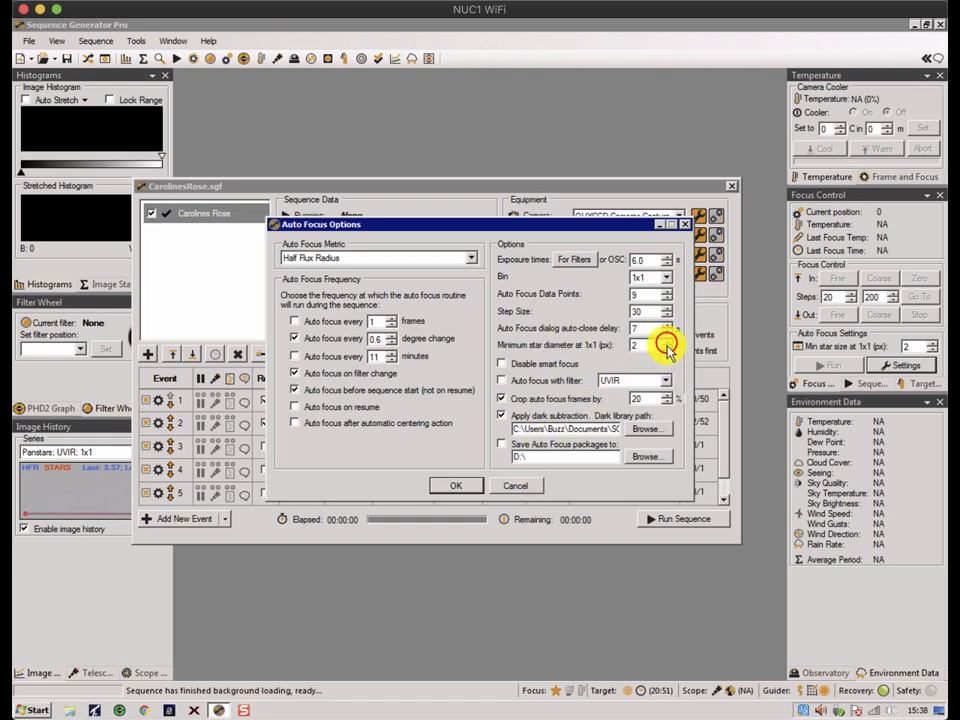
click(441, 482)
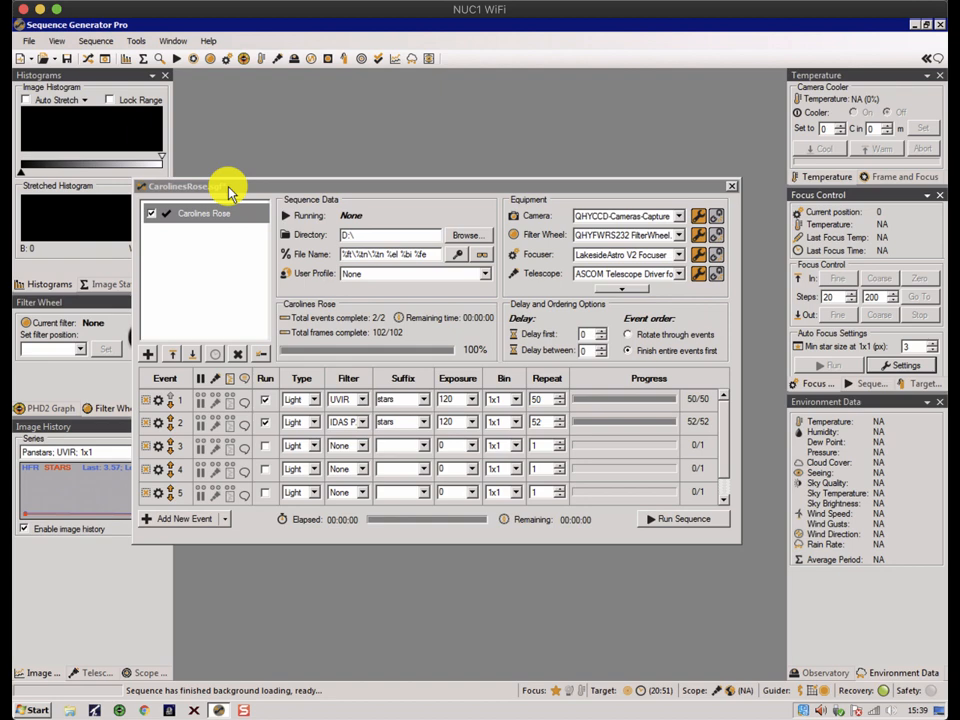
Step: Save the sequence's equipment settings as the default profile RC10x67QHY, overwriting the existing profile
click(30, 43)
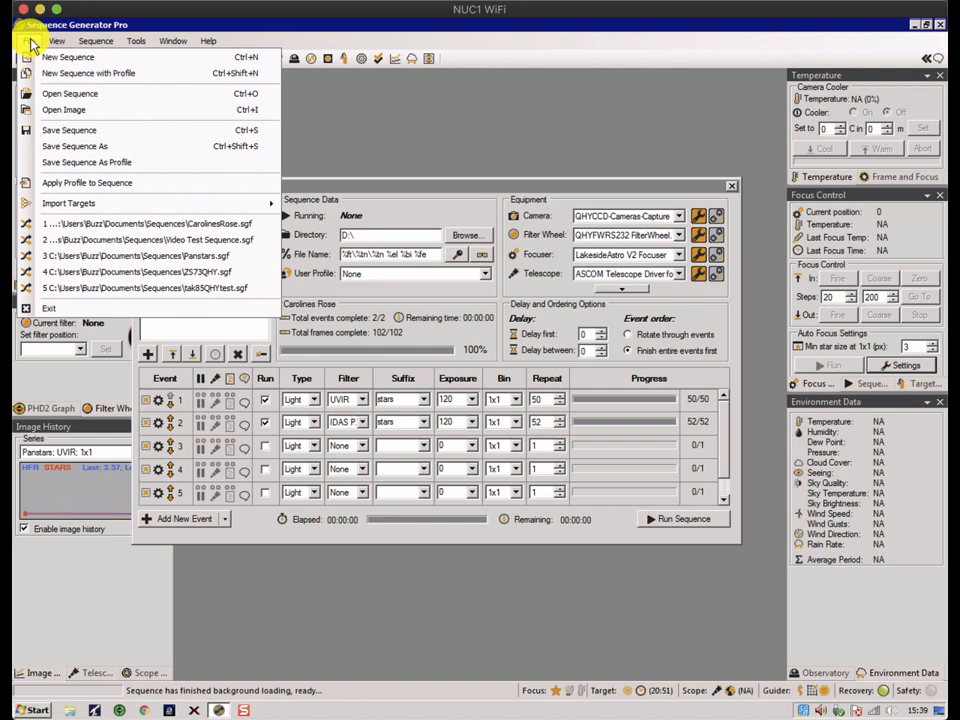
click(88, 168)
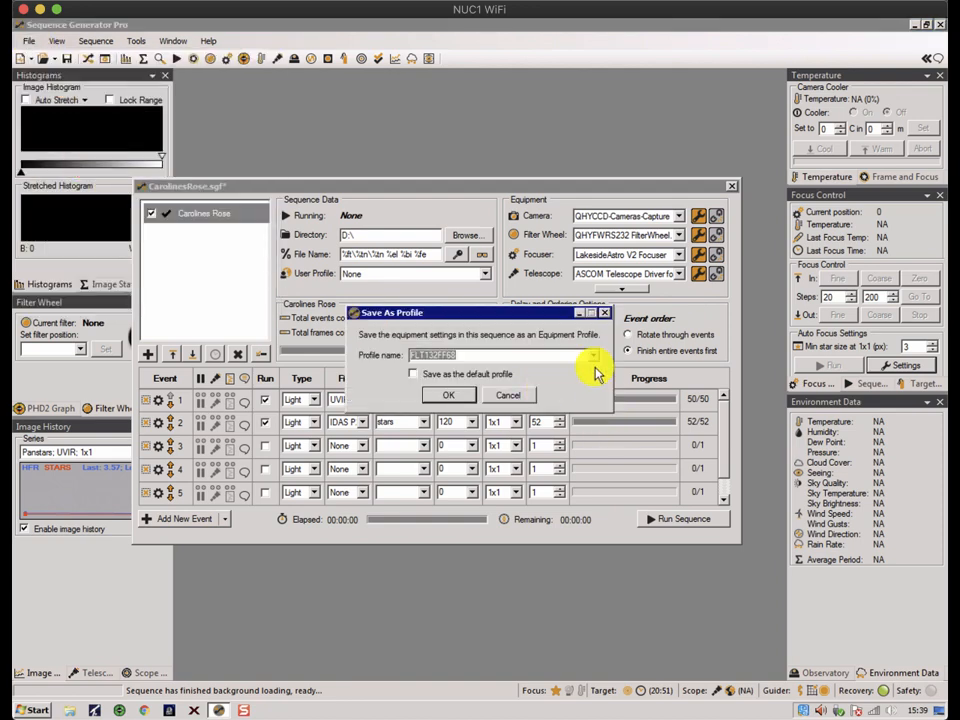
click(594, 356)
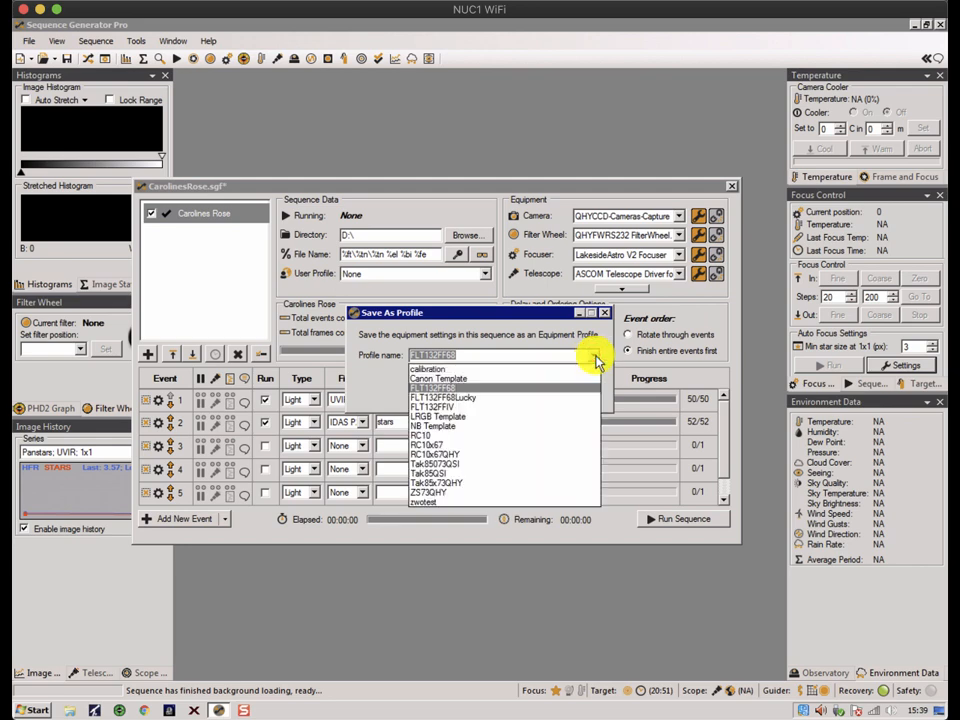
click(463, 454)
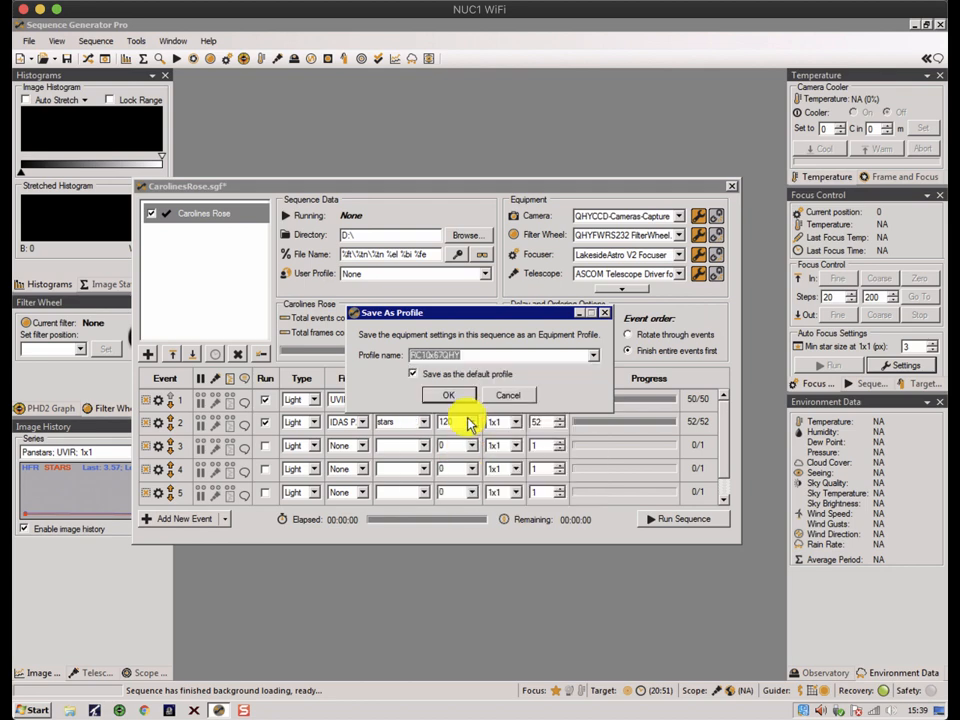
click(446, 393)
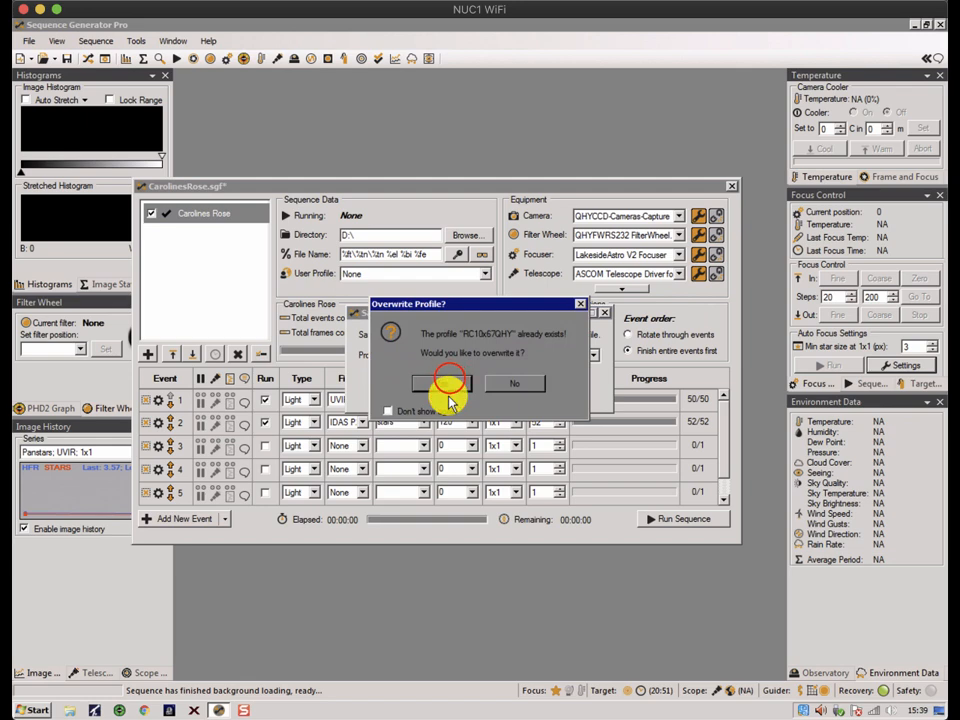
click(443, 382)
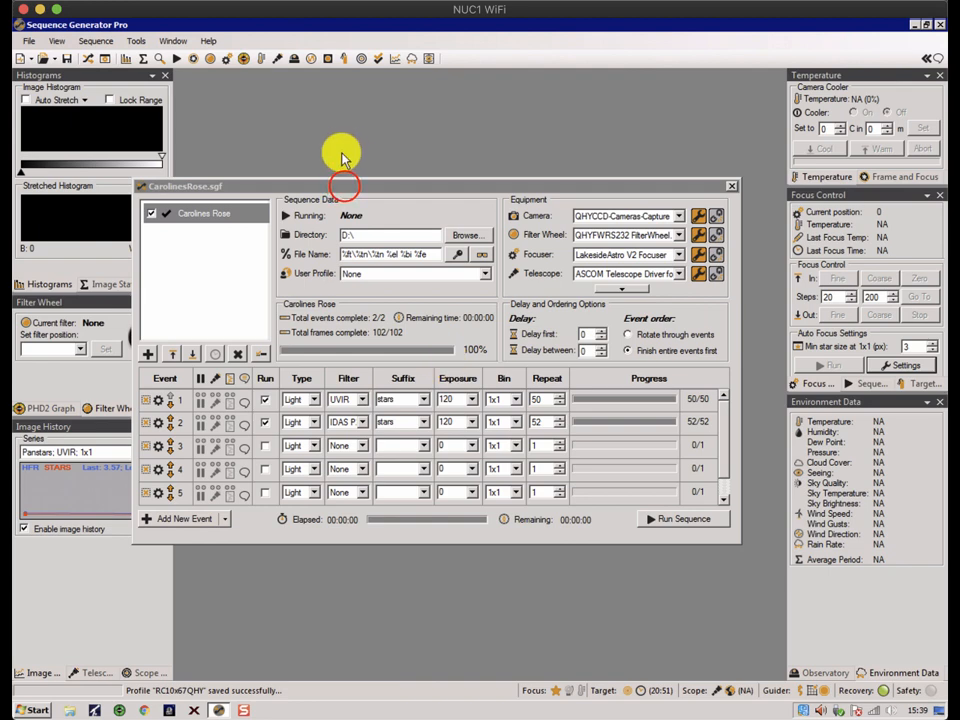
Step: Review the name, location and time constraints in the Carolines Rose target settings, leaving without applying changes
drag(345, 188, 390, 186)
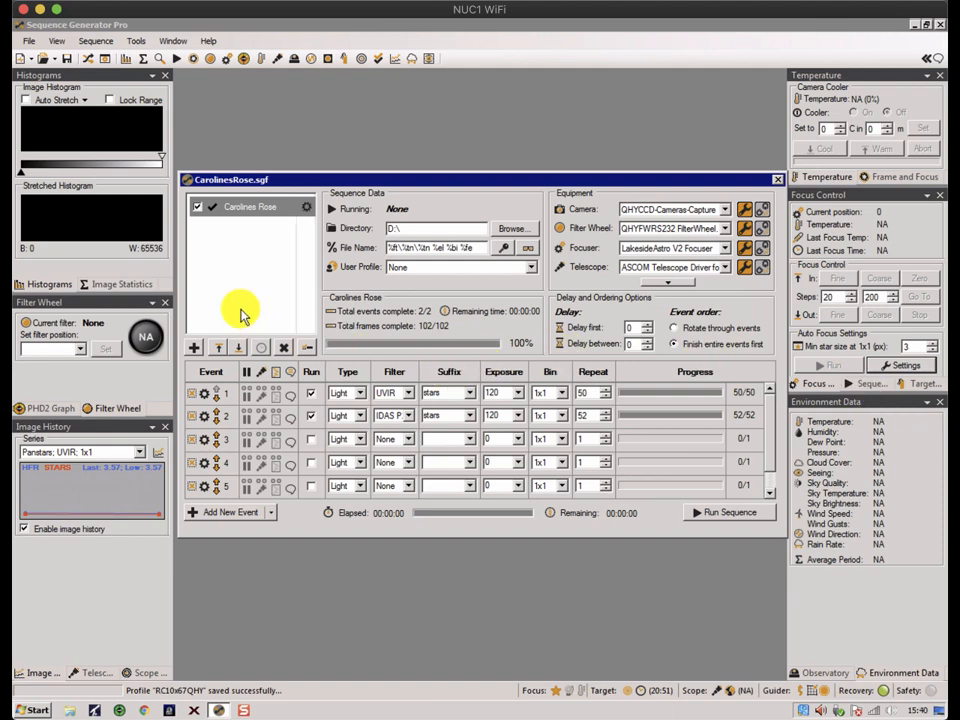
click(307, 213)
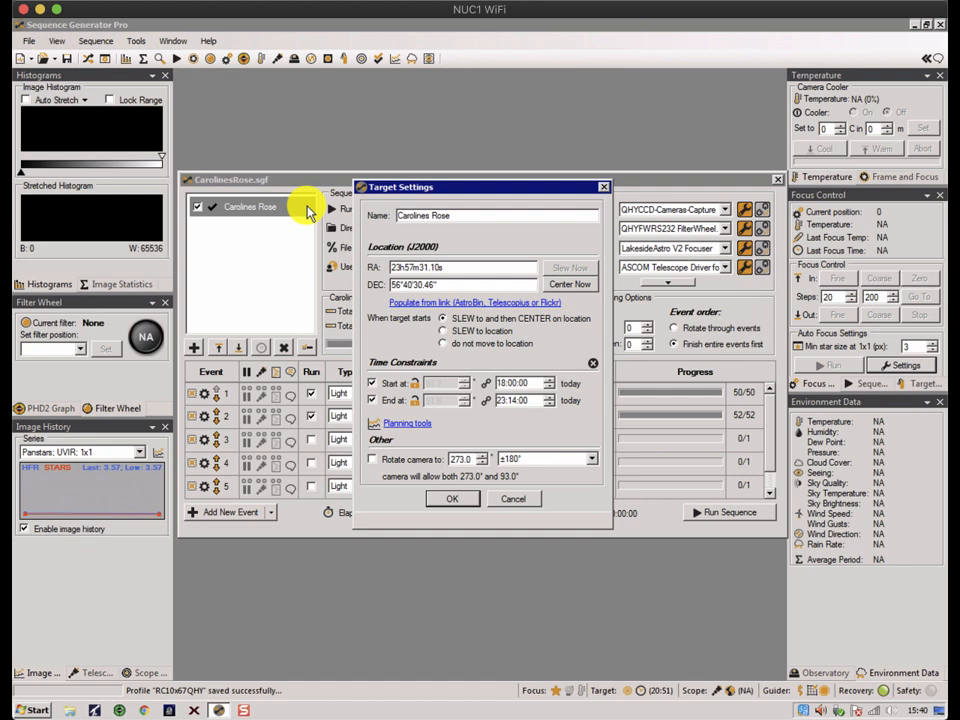
drag(454, 213, 378, 213)
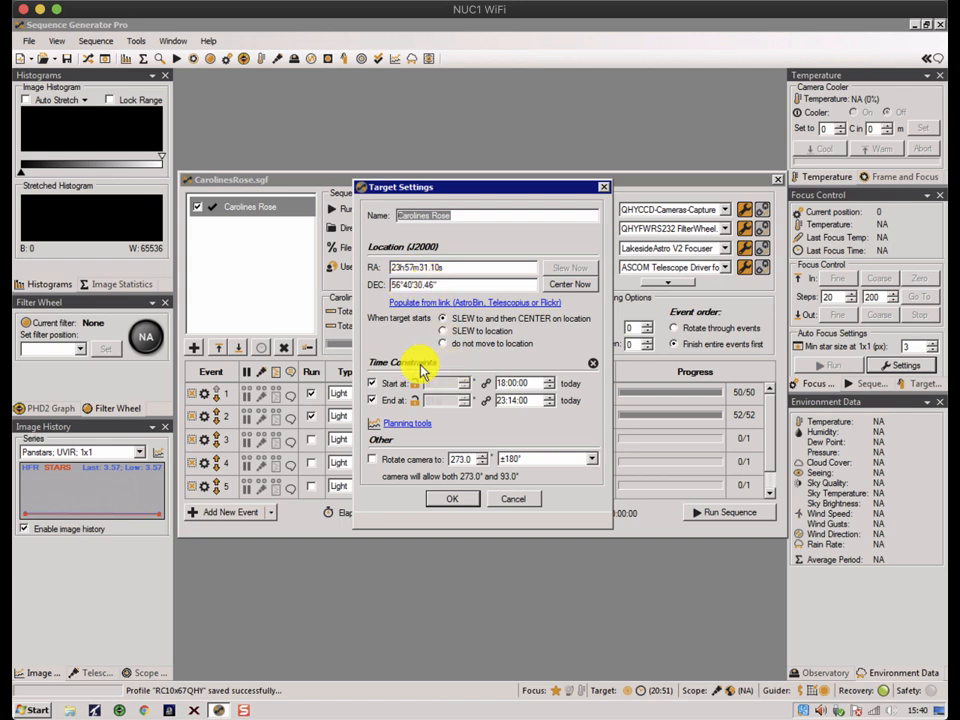
click(372, 383)
click(372, 400)
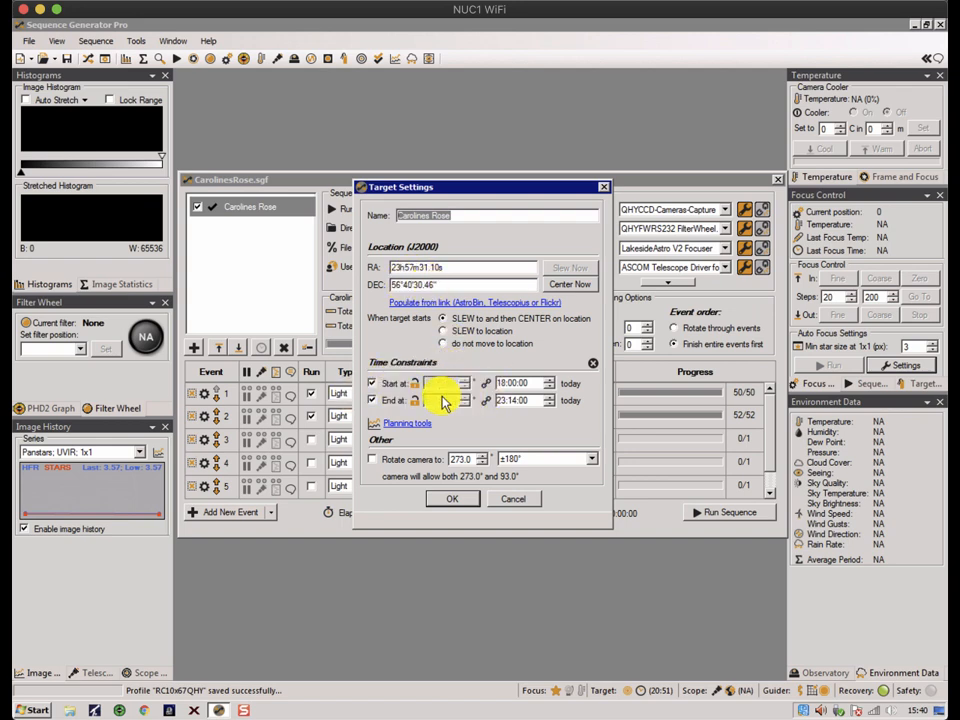
click(518, 498)
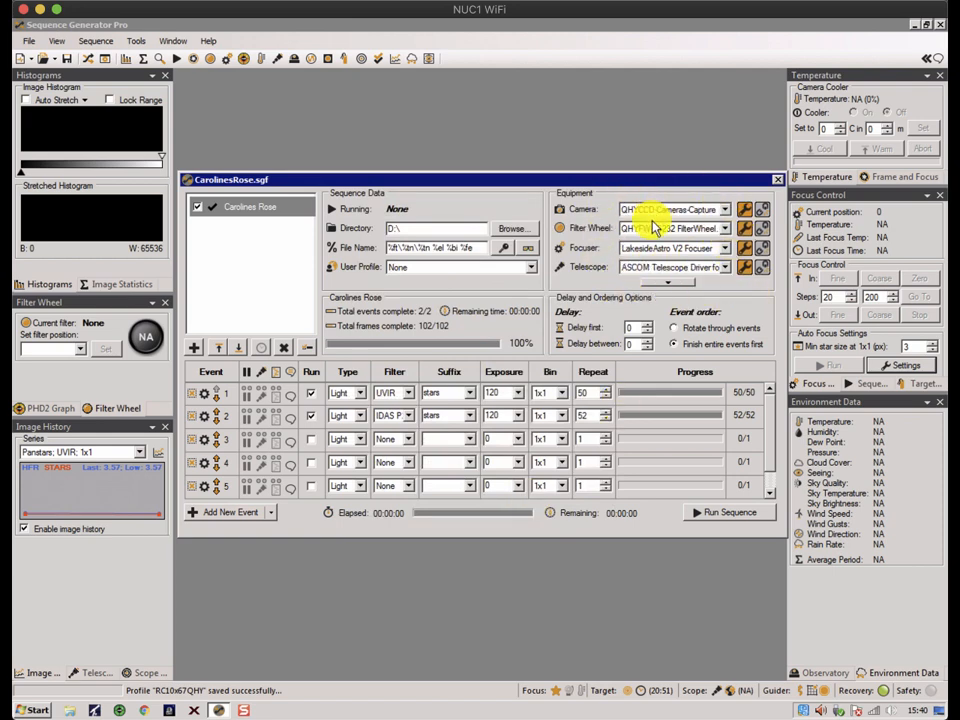
Step: Apply the stars gain and offset preset in the QHYCCD camera driver setup after trying the nebula preset
click(744, 212)
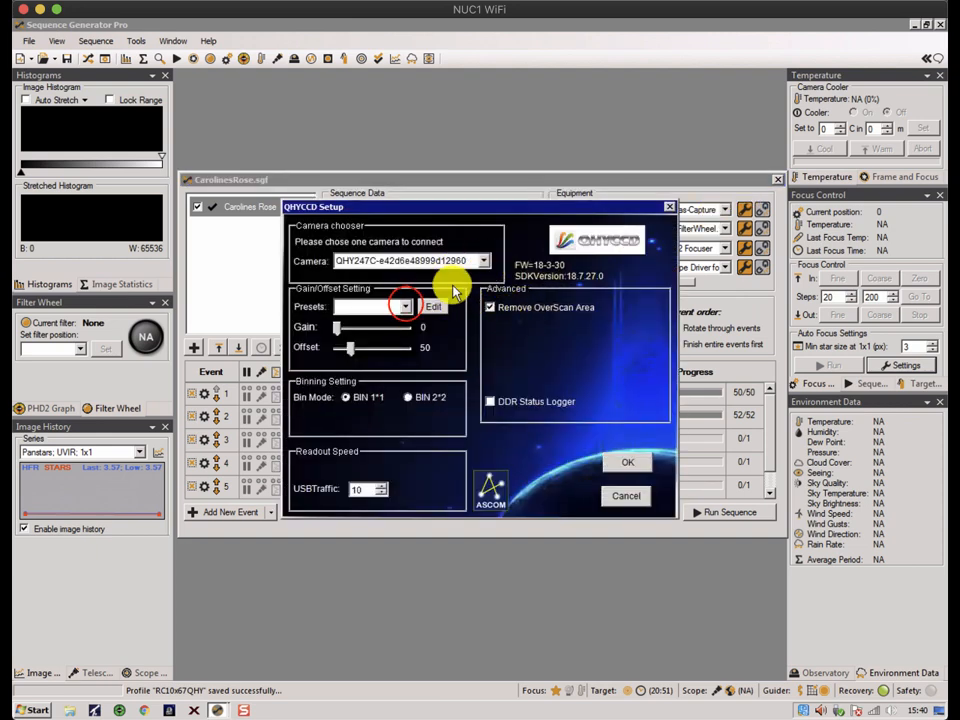
click(405, 307)
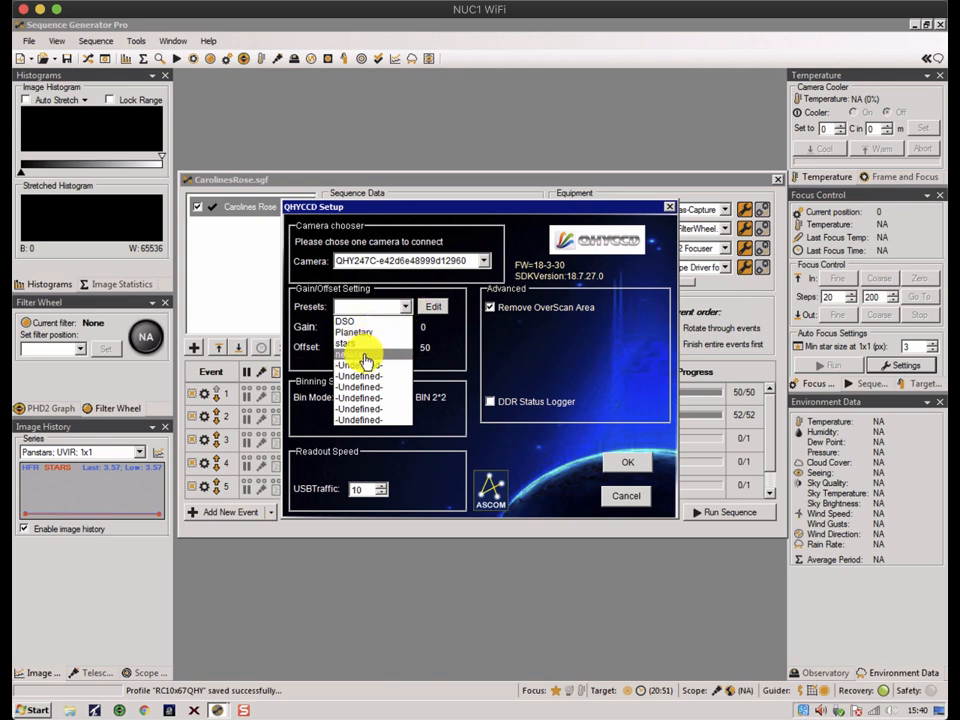
click(365, 356)
click(403, 305)
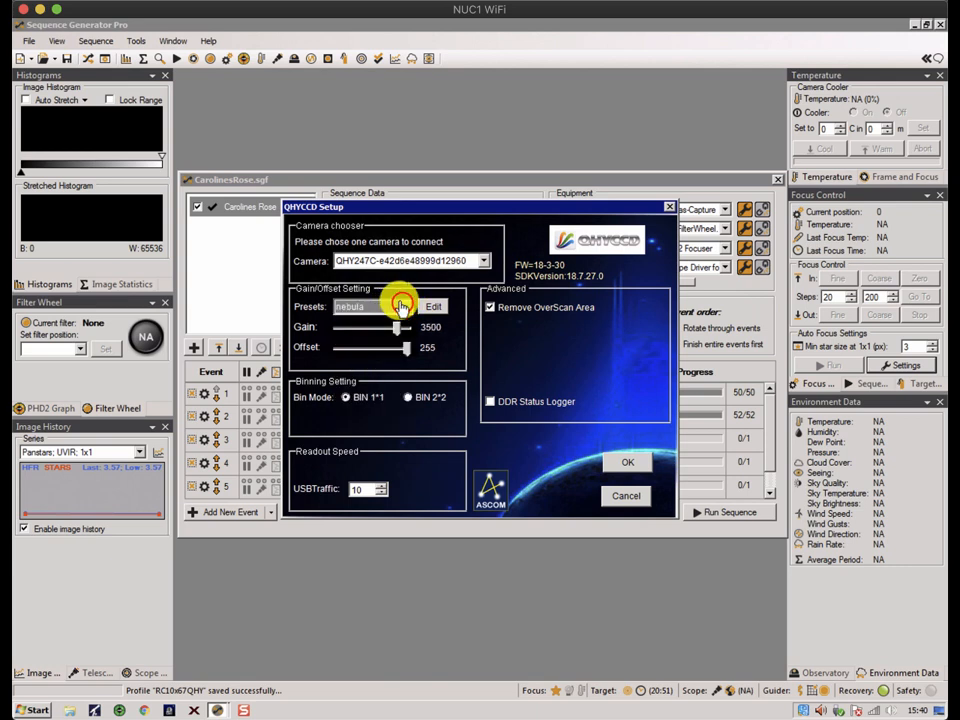
click(349, 343)
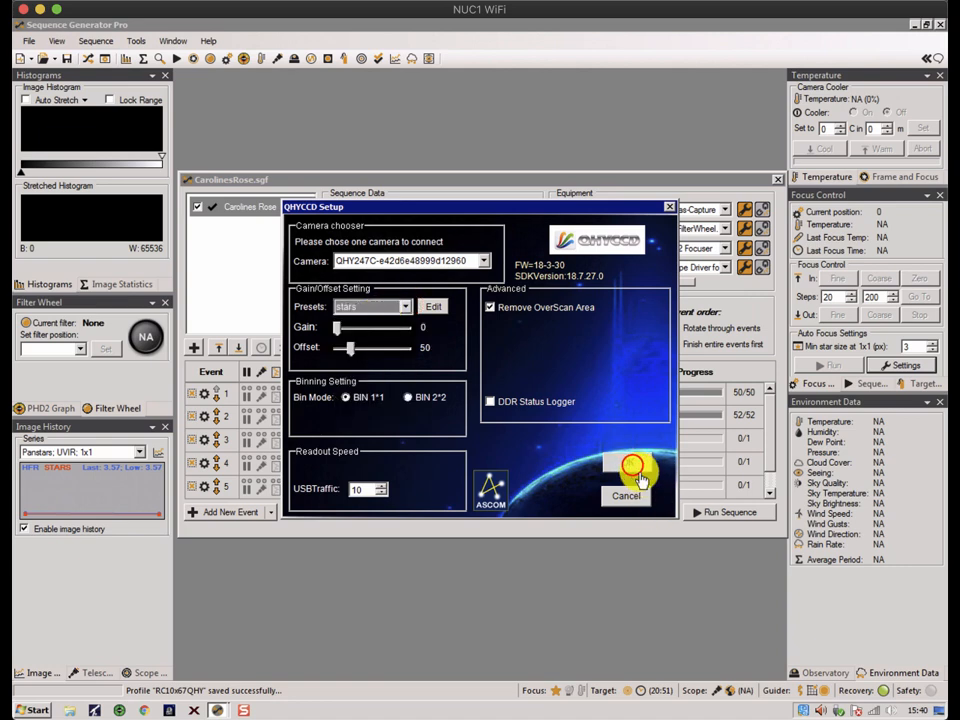
click(627, 461)
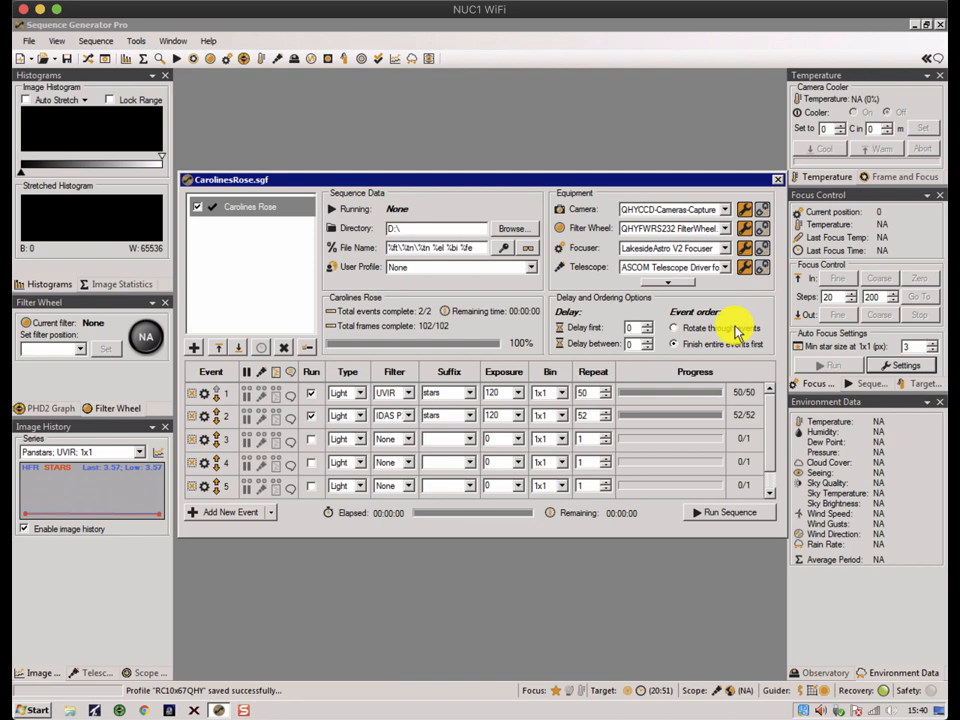
Step: Review the LakesideAstro focuser setup and the Boltwood safety monitor's cloud, wind, rain and light limits
click(744, 249)
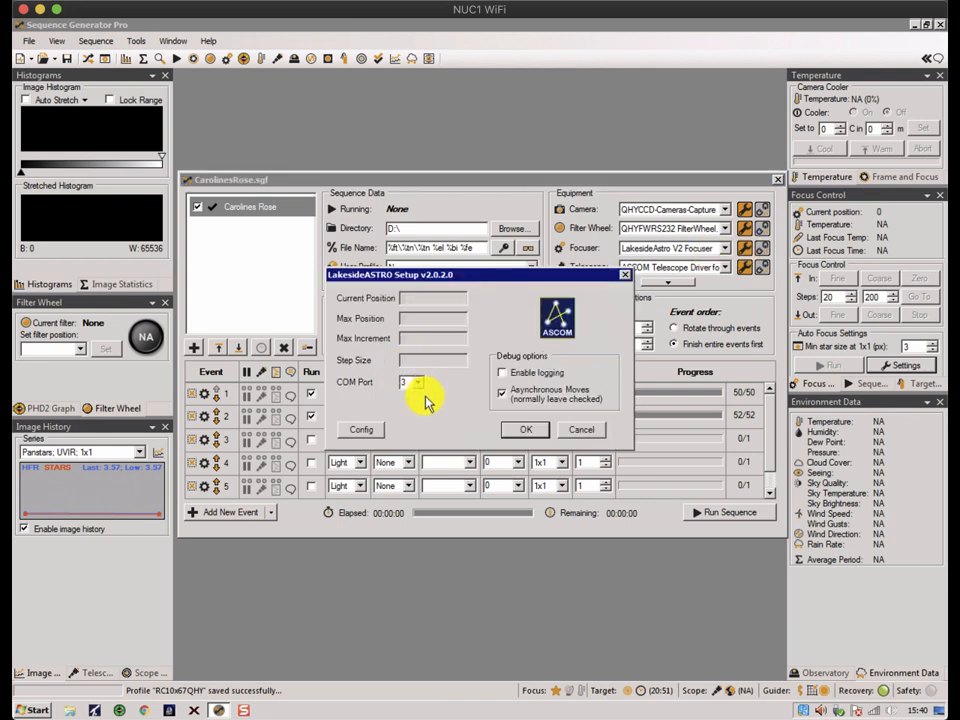
click(525, 429)
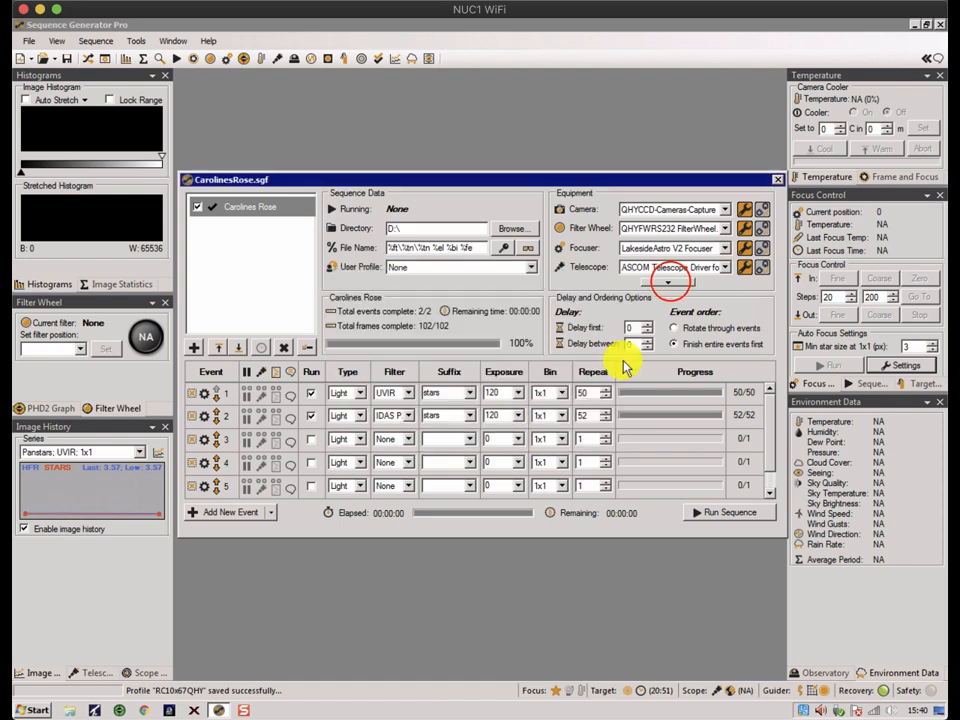
click(669, 282)
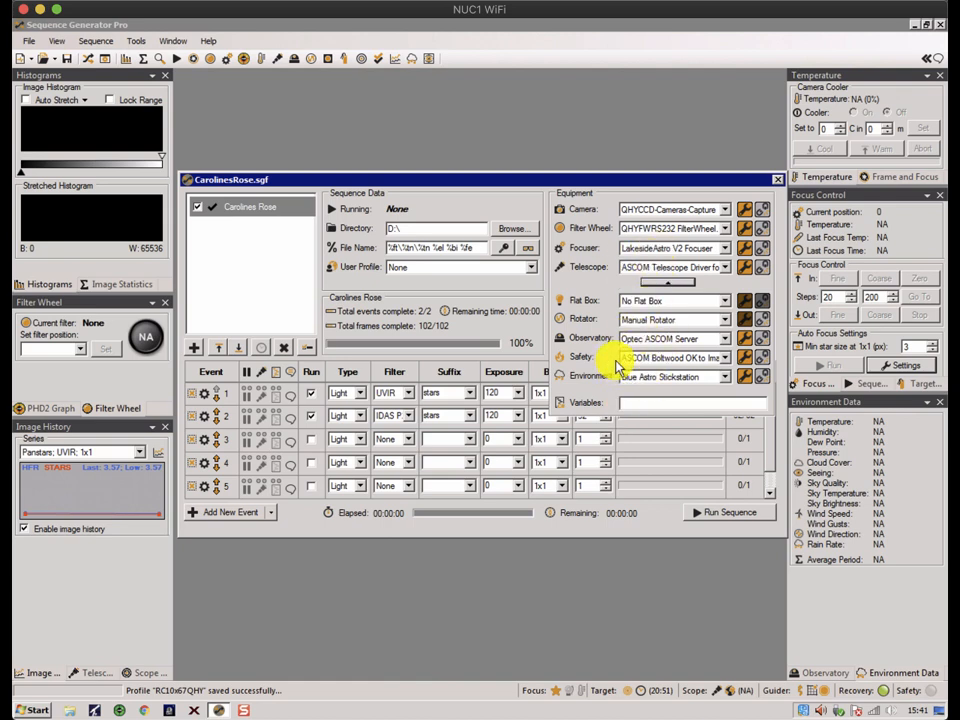
click(744, 359)
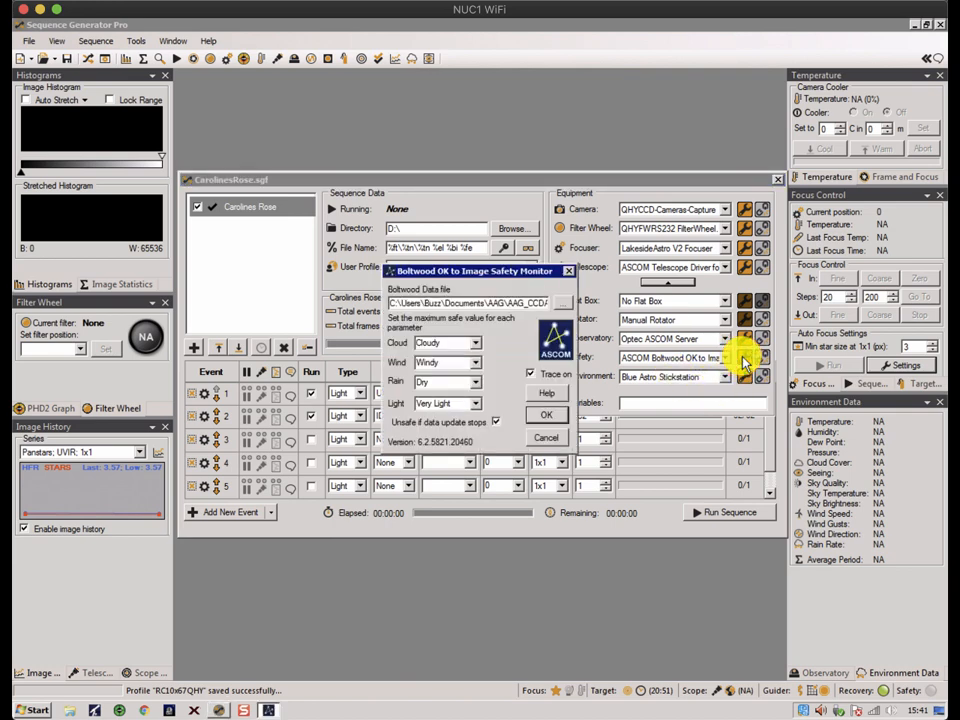
click(446, 344)
click(449, 364)
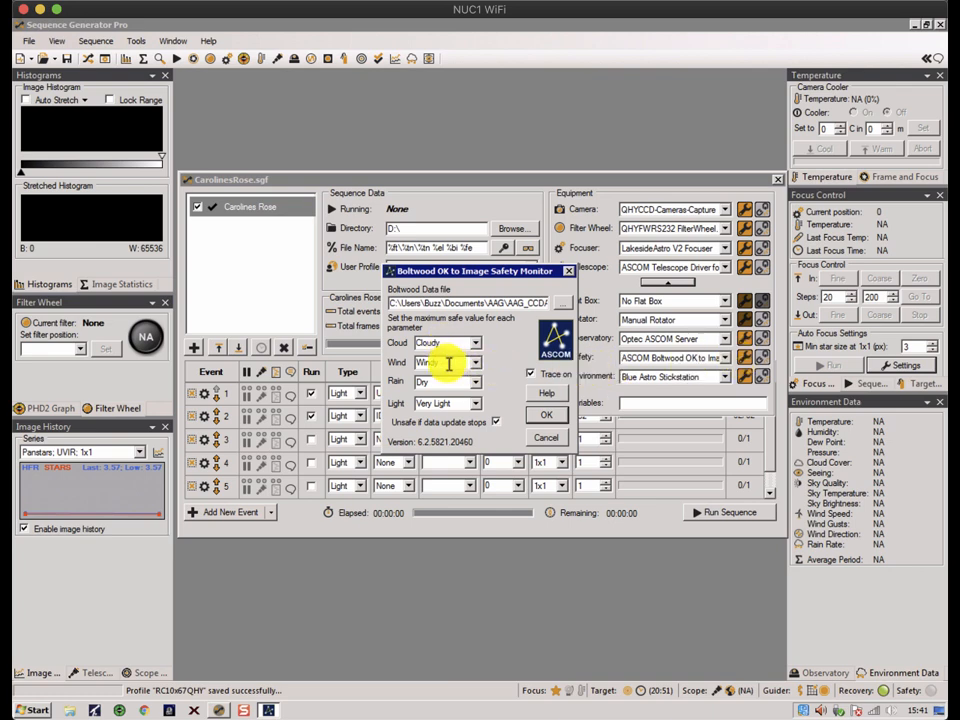
click(439, 384)
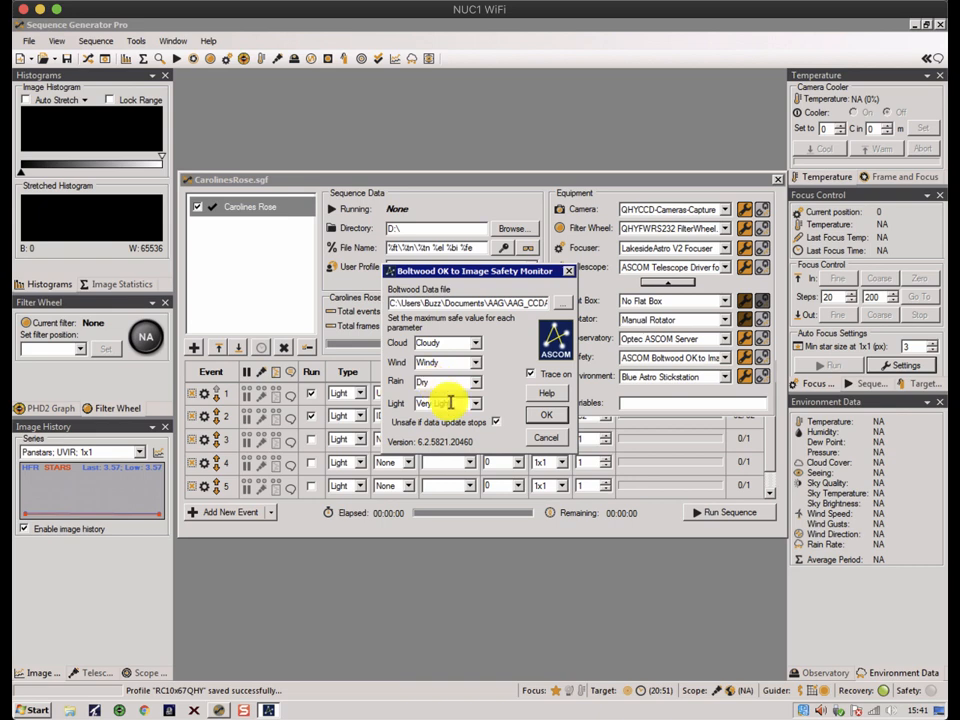
click(455, 403)
click(540, 416)
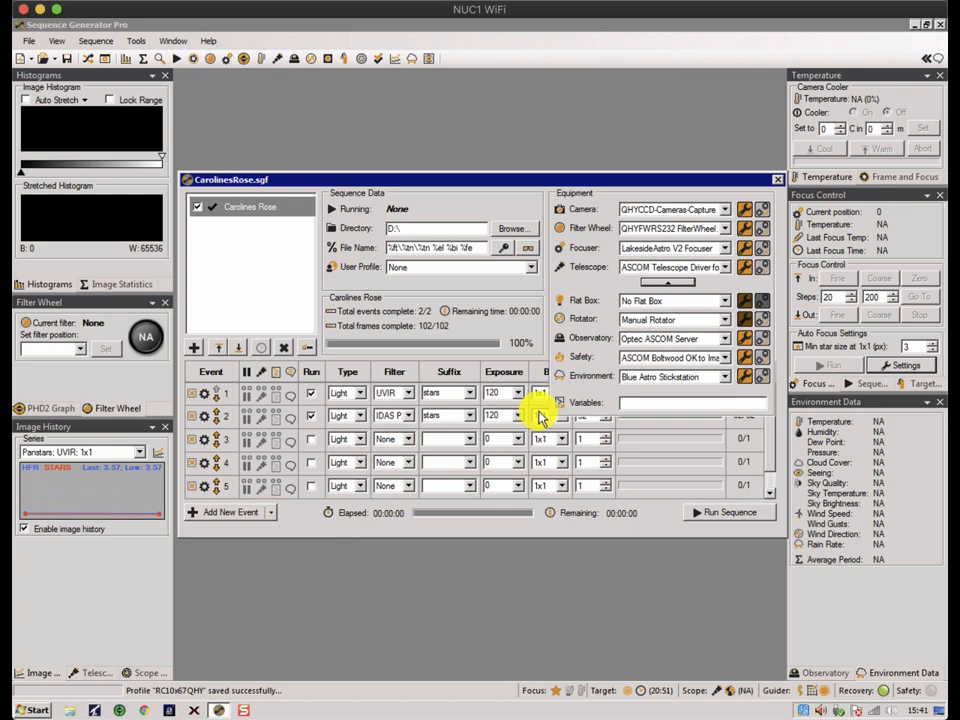
click(666, 283)
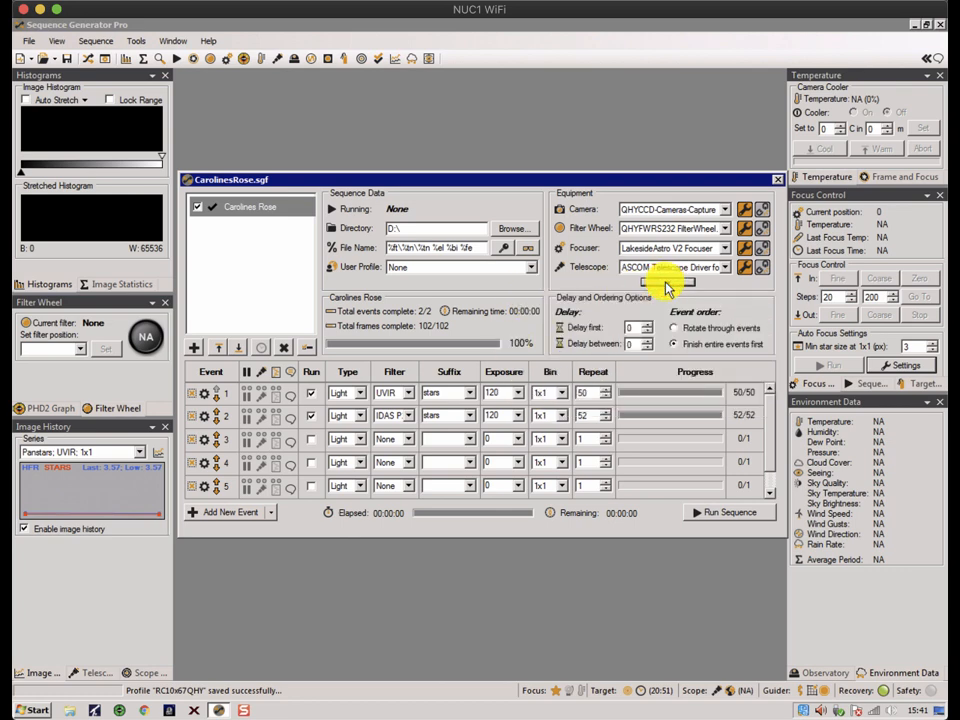
Step: Add a trial target, placed above Carolines Rose in the target list, and delete it again
mouse_move(273, 220)
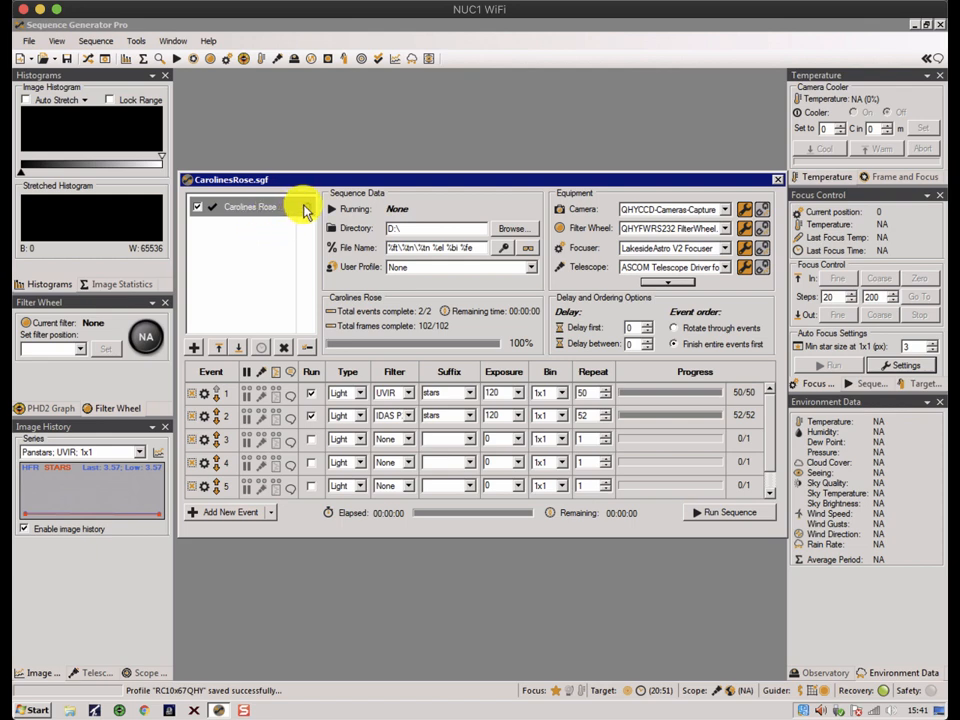
click(193, 348)
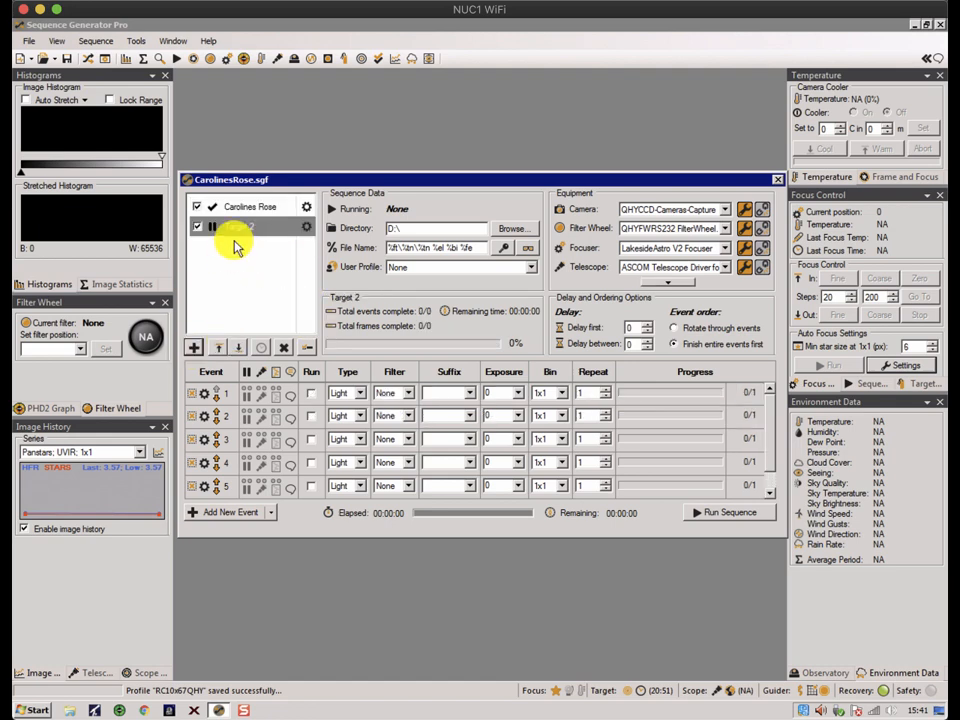
click(216, 349)
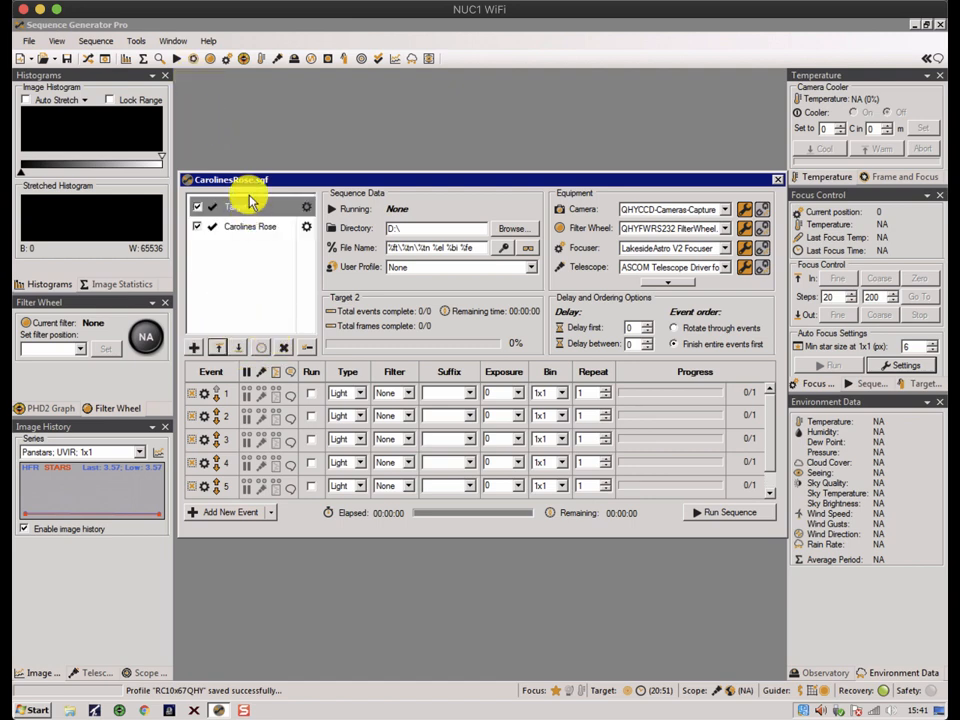
click(284, 349)
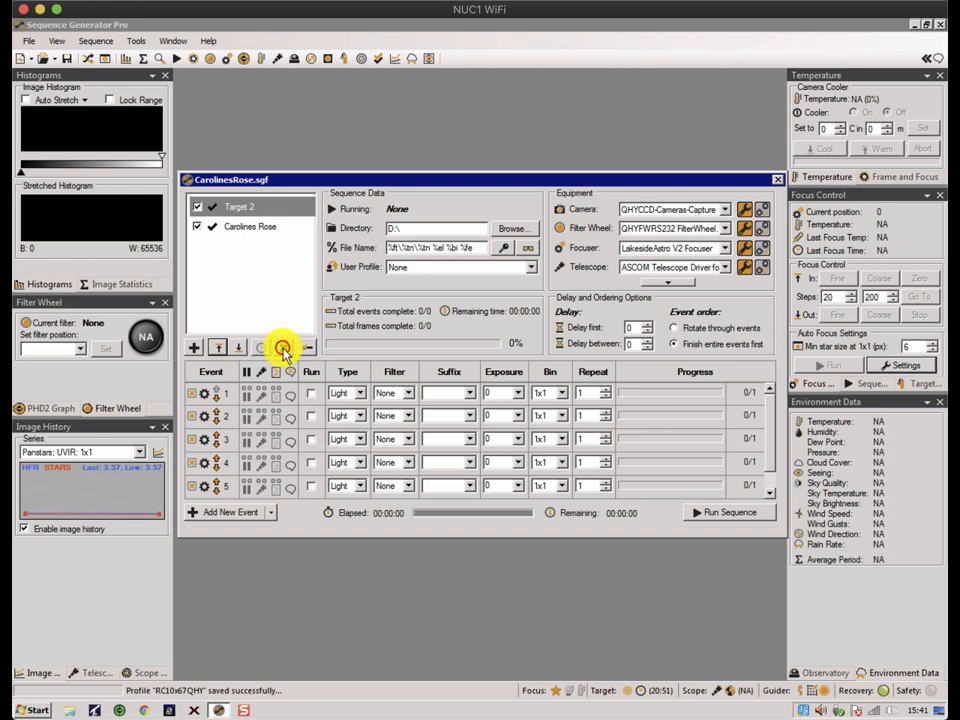
click(463, 366)
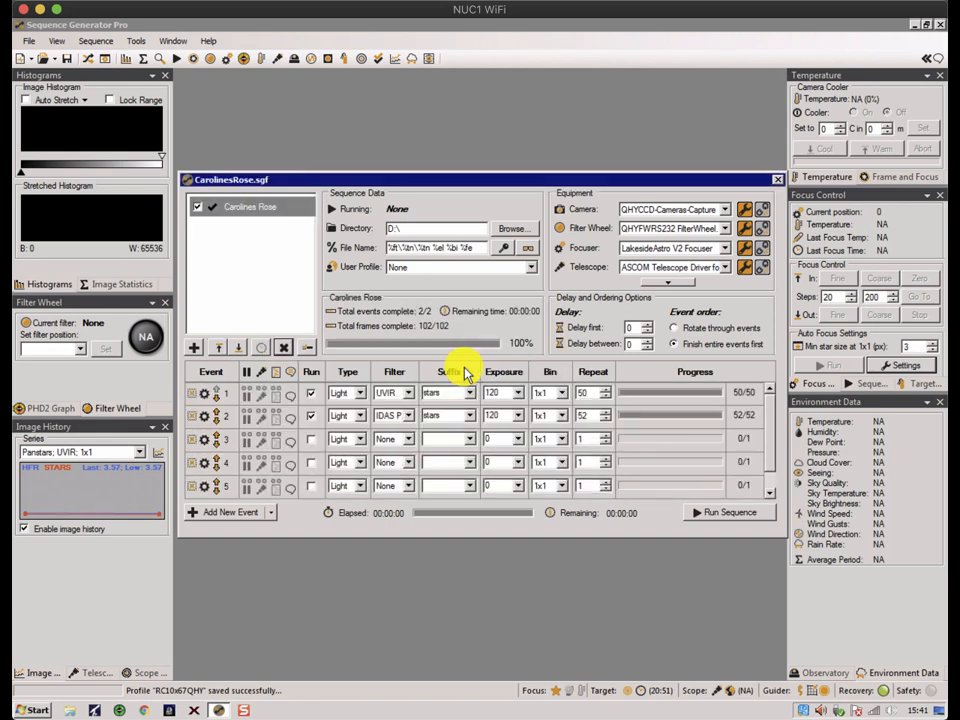
Step: Enable ending the sequence at 20:51:00 and disconnecting all equipment at sequence end in the sequence settings
click(308, 351)
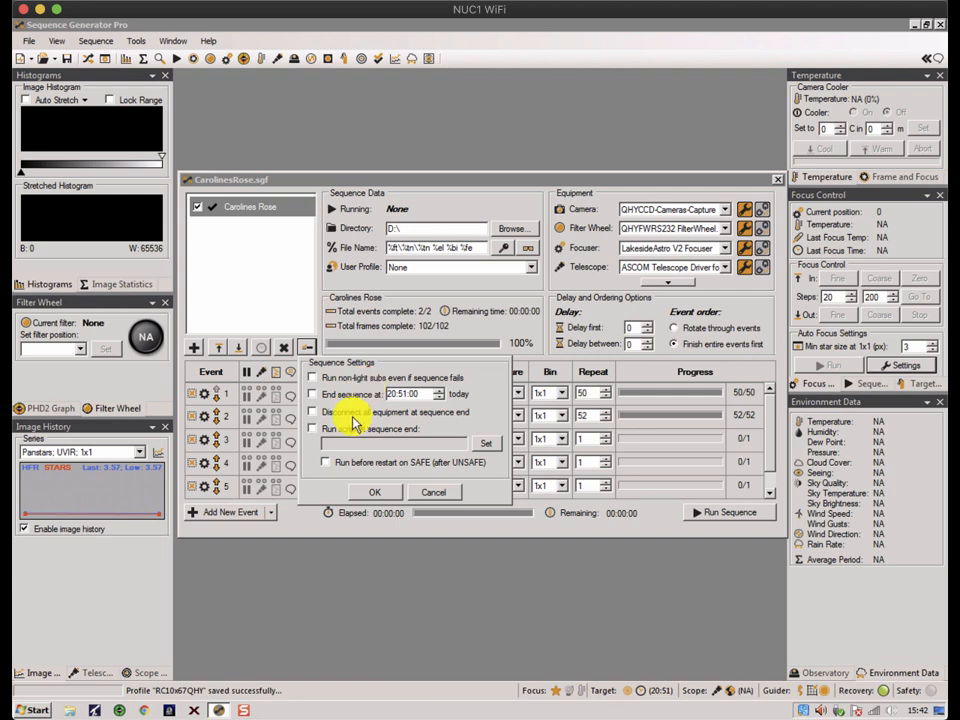
click(312, 395)
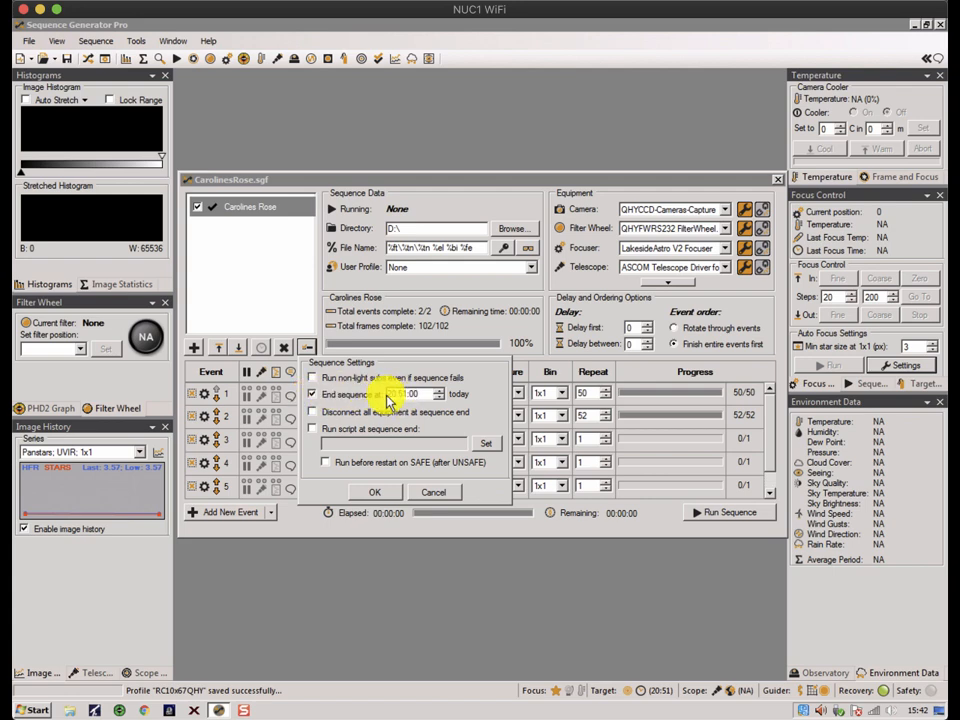
click(312, 412)
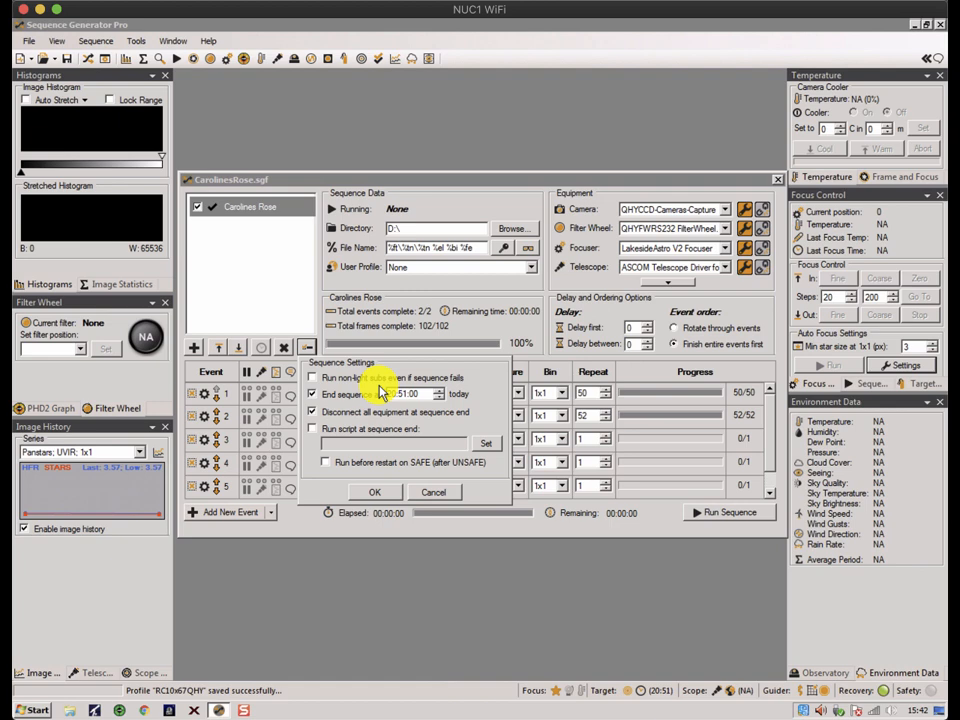
click(312, 379)
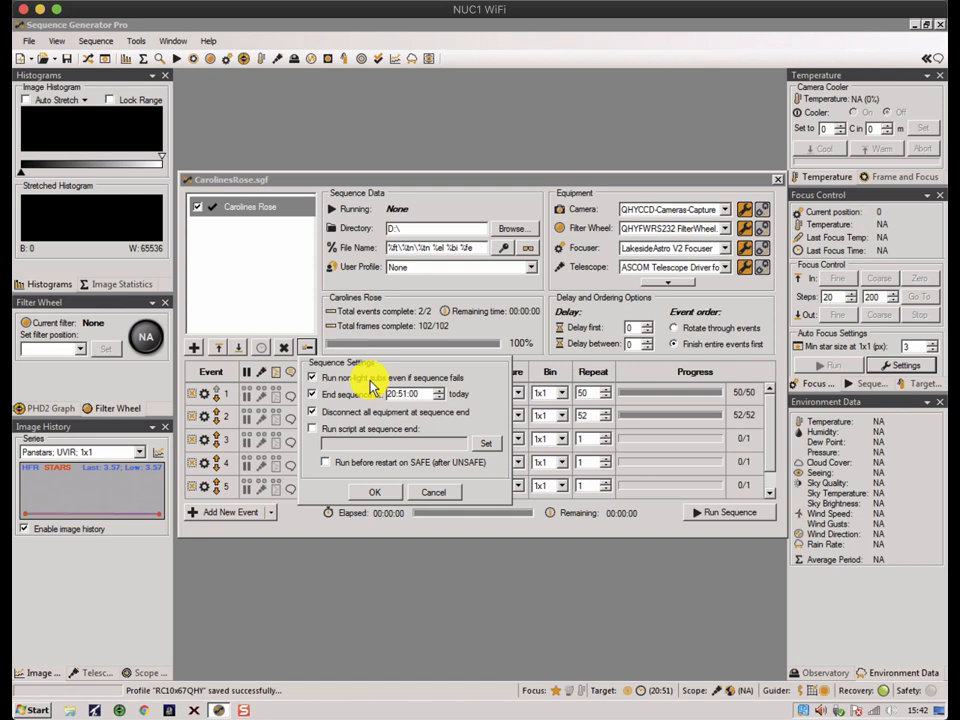
click(313, 379)
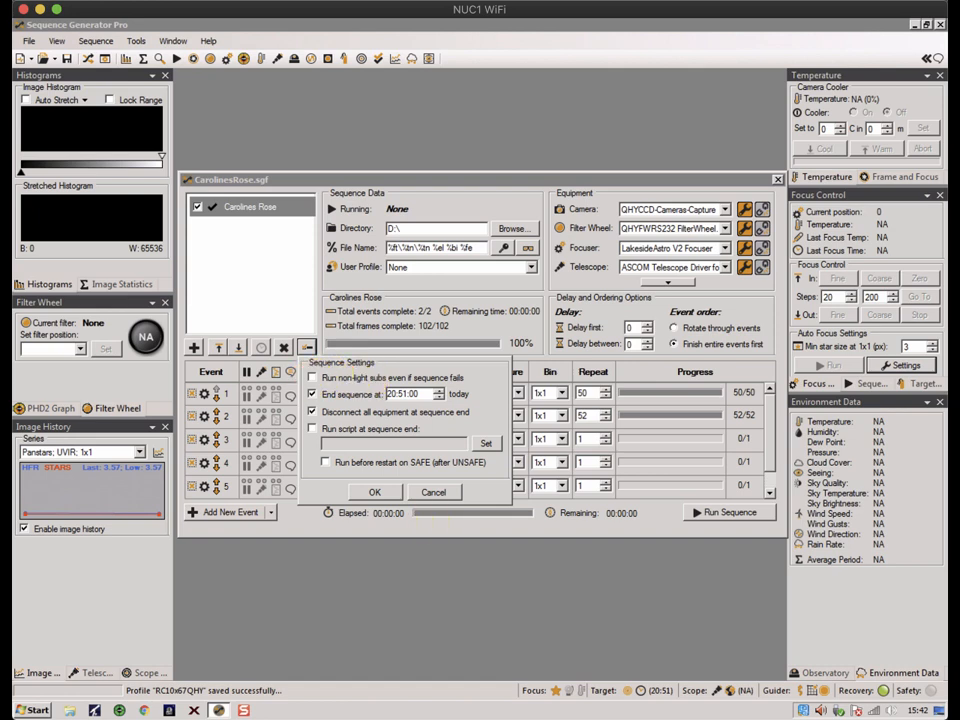
click(382, 497)
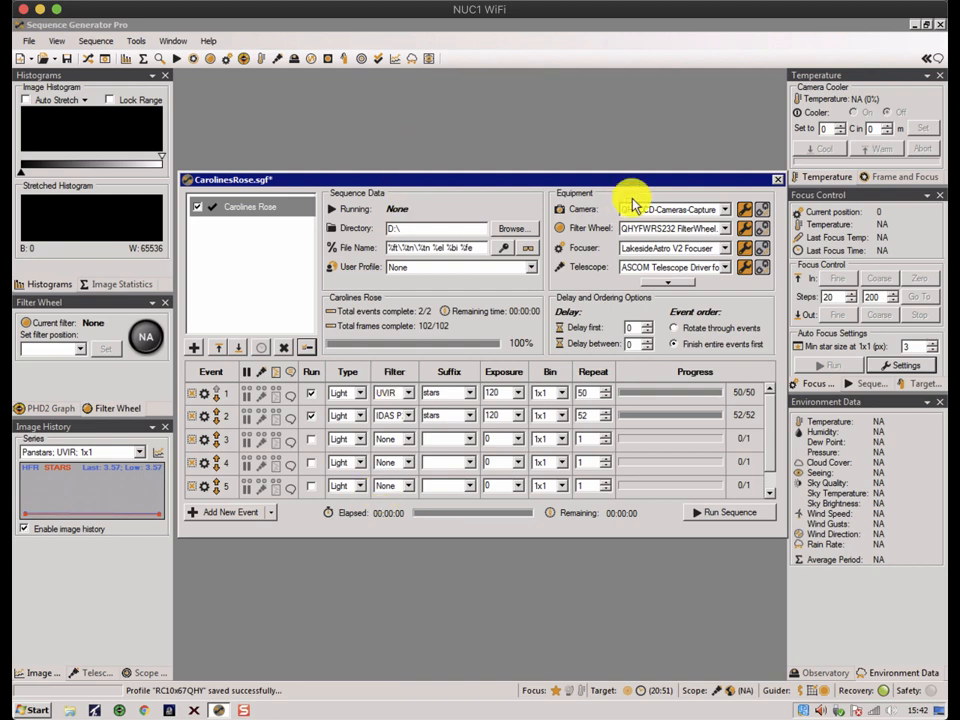
Step: Add a second target to the CarolinesRose sequence and close the sequence window
click(194, 347)
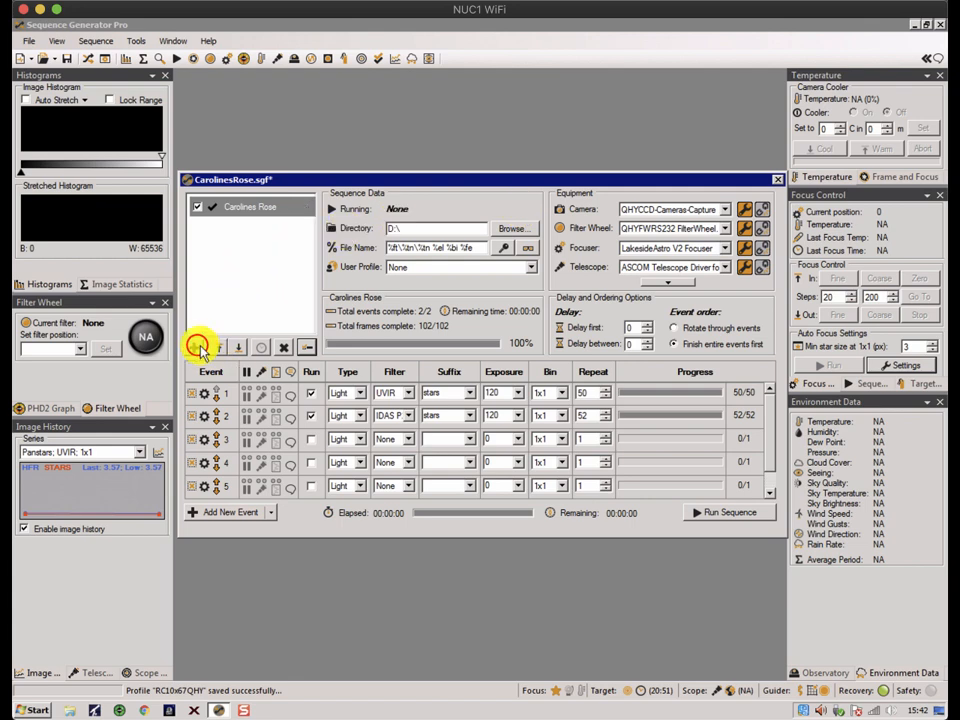
click(195, 346)
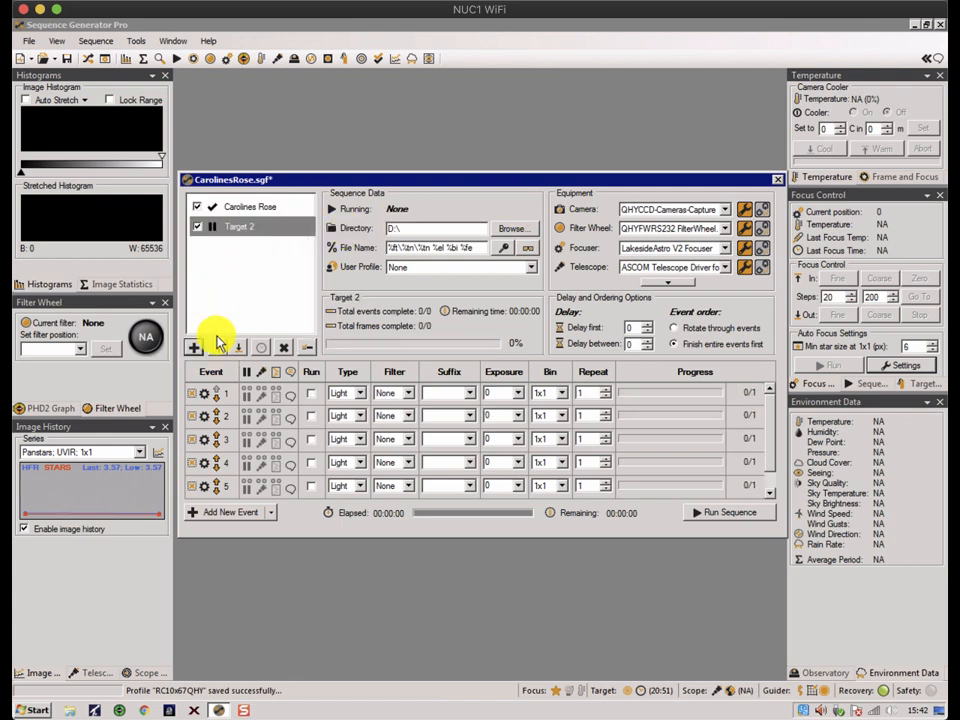
click(777, 179)
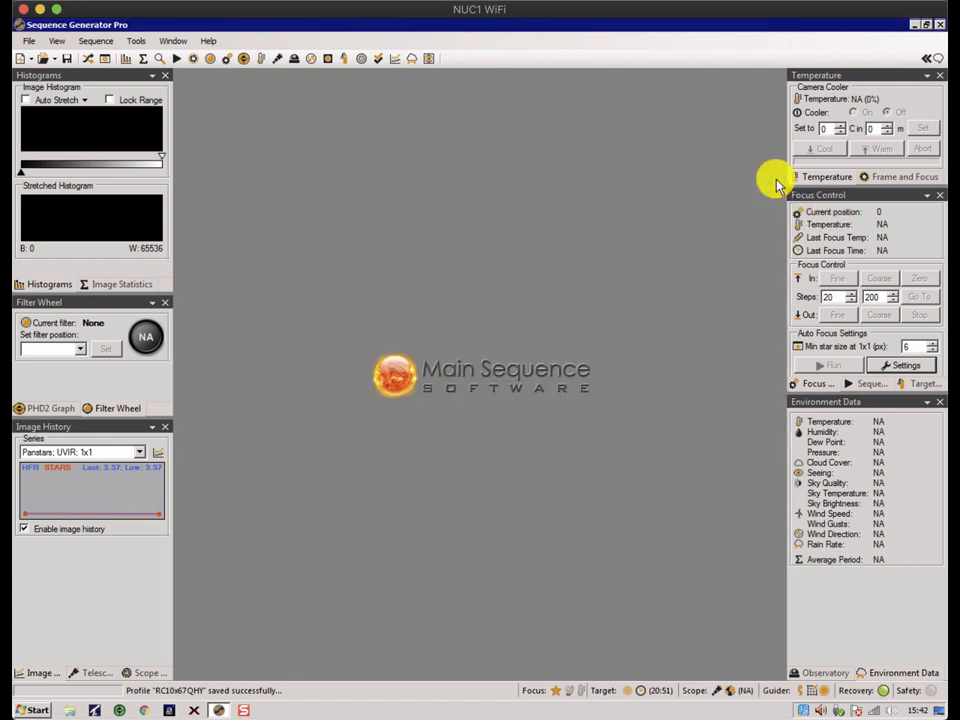
Step: Open the image HeartQHY 300sec 1x1 IDAS P2-6.fit and auto-stretch it
click(29, 41)
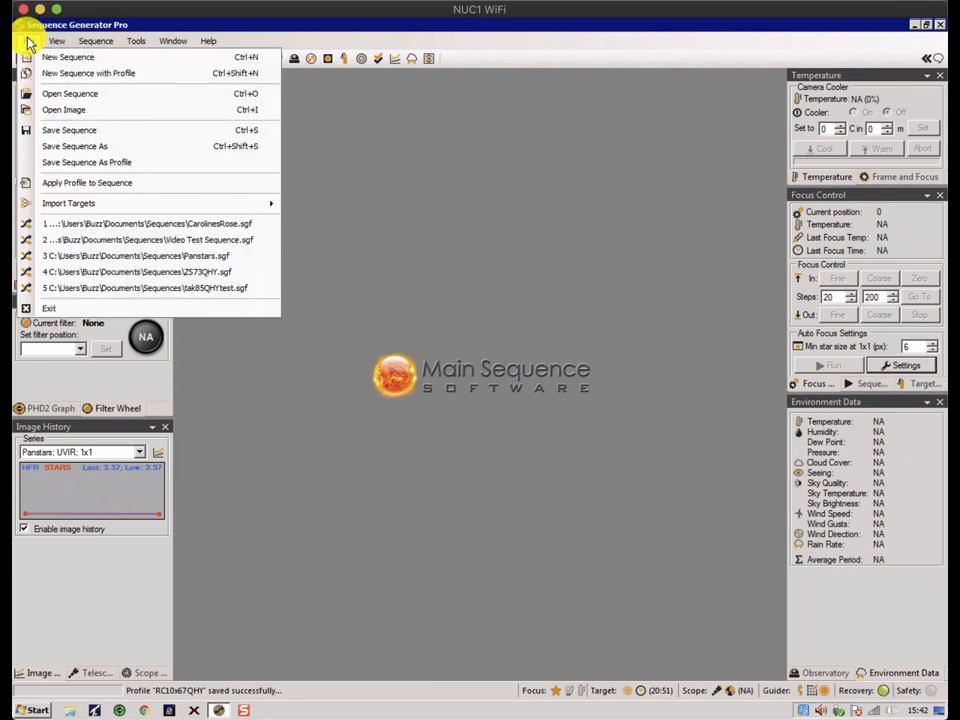
click(54, 107)
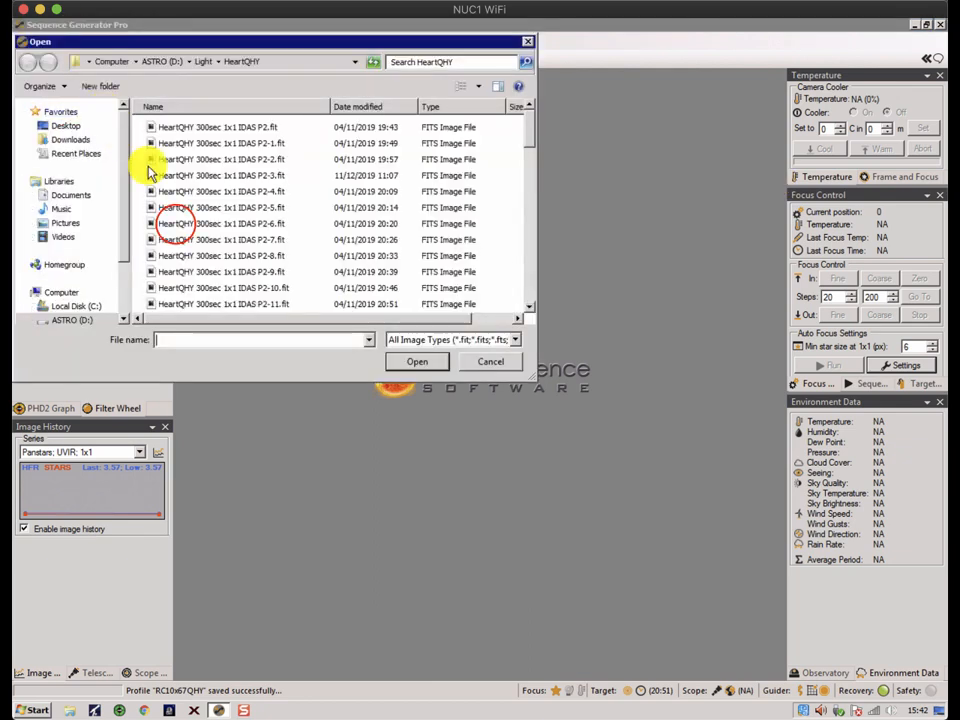
click(171, 223)
click(405, 362)
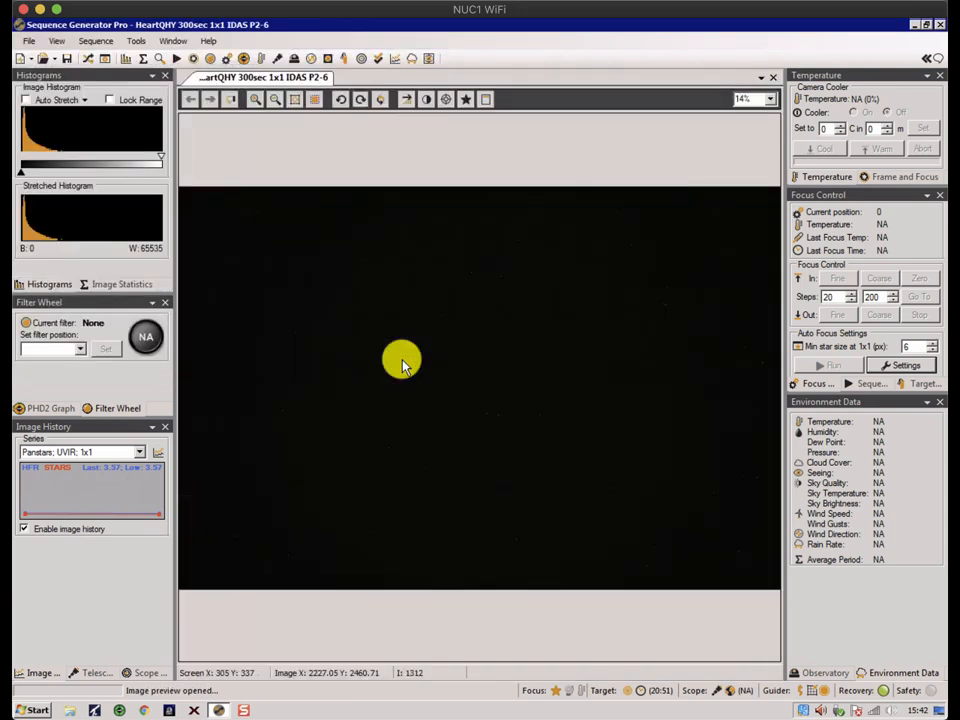
click(401, 102)
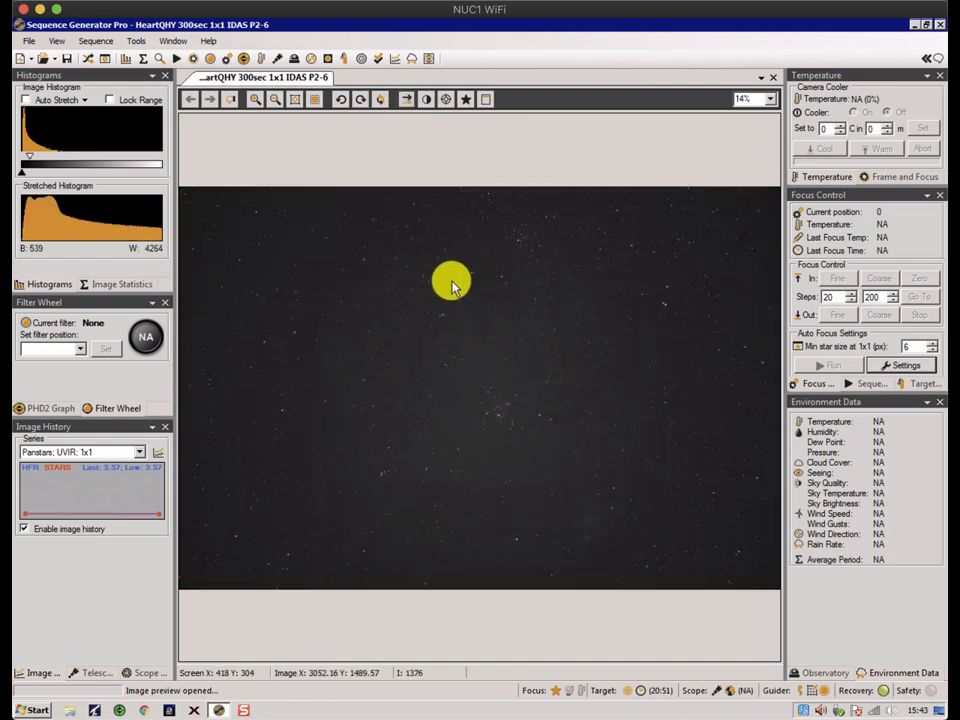
Step: Plate solve the opened HeartQHY image
right_click(403, 305)
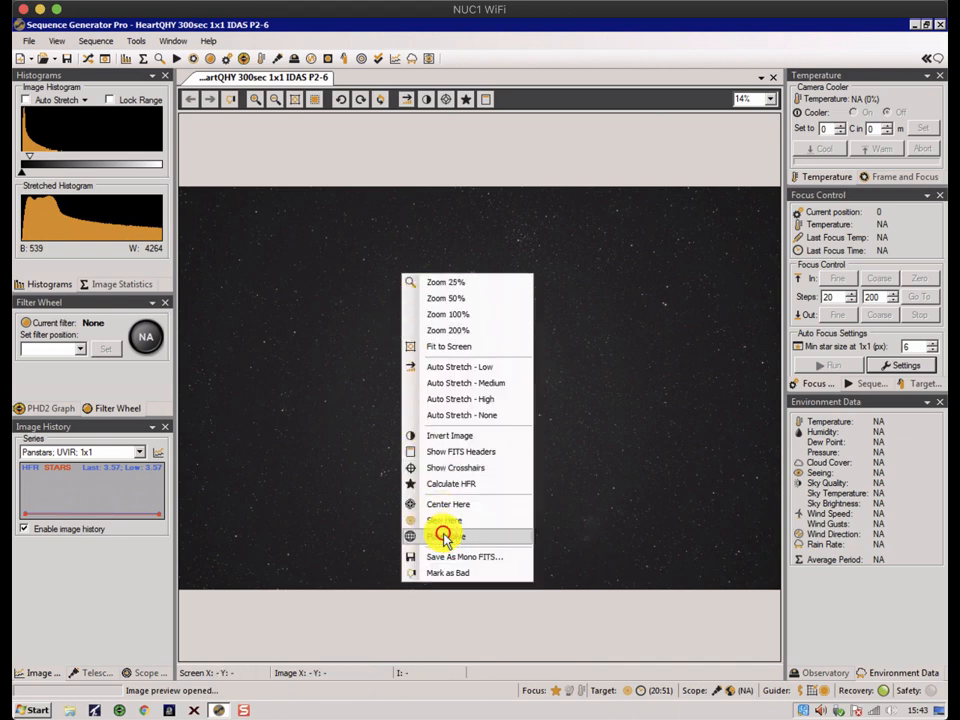
click(444, 539)
click(430, 413)
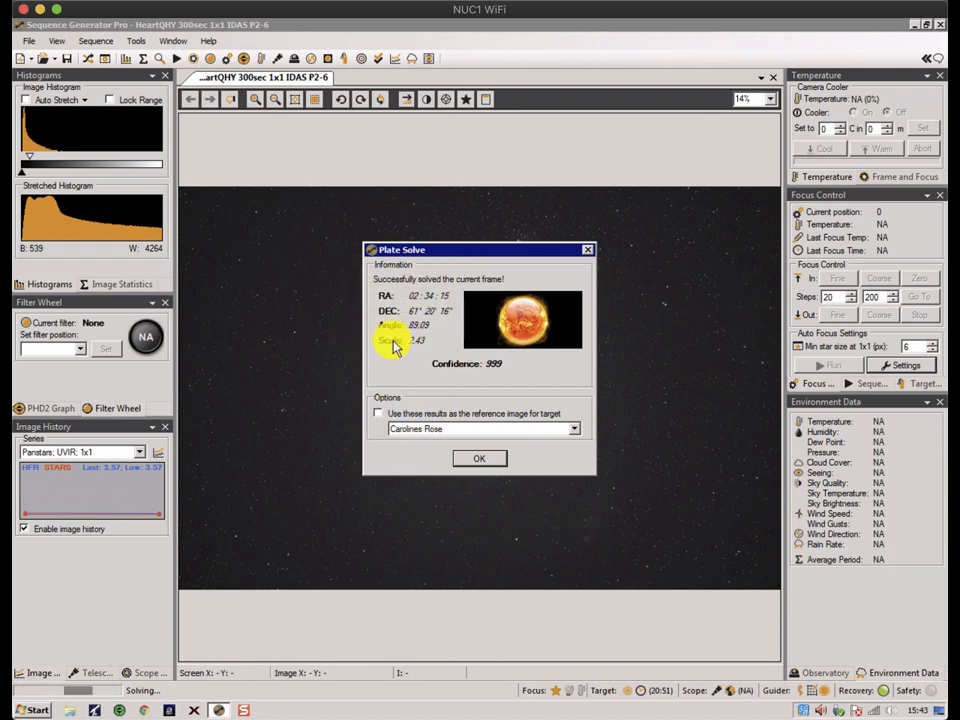
Step: Use the plate solve results as the reference image for Target 2
click(377, 413)
click(520, 435)
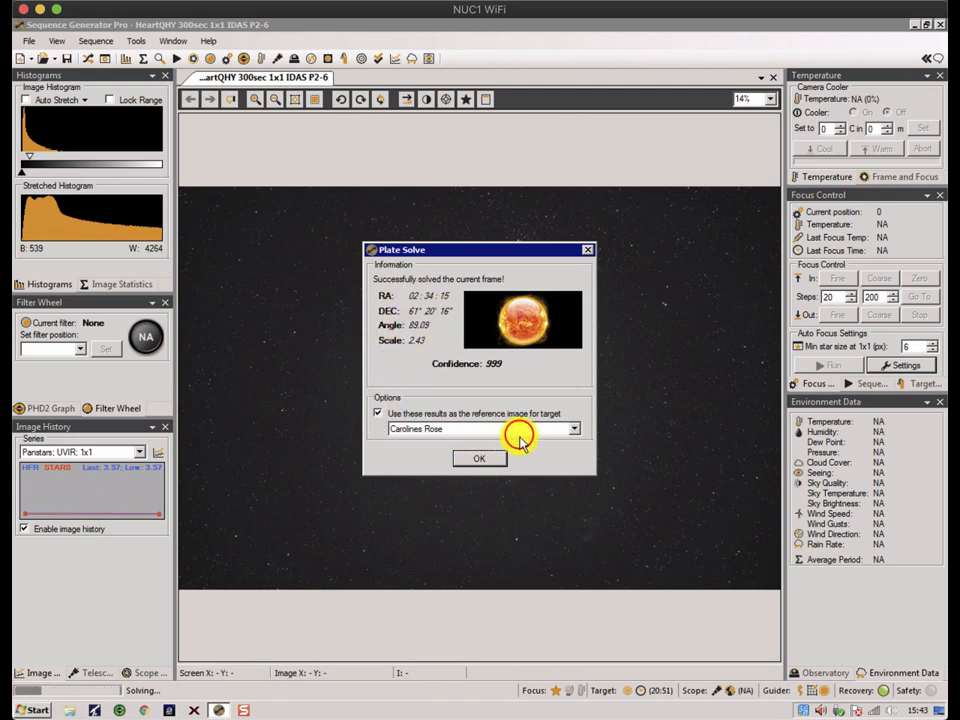
click(413, 450)
click(418, 452)
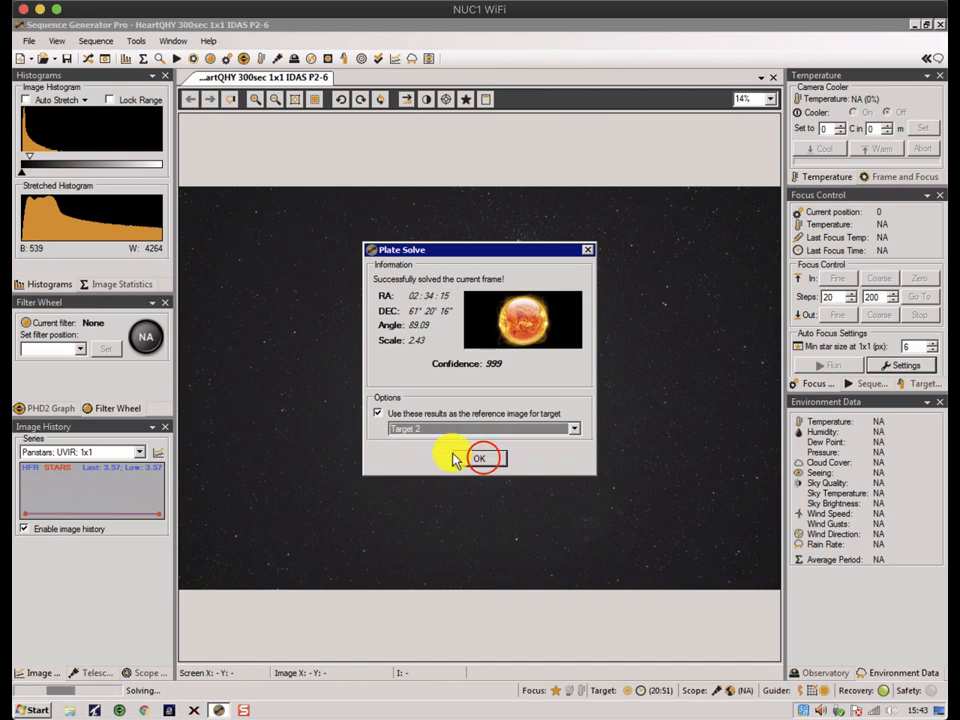
click(480, 457)
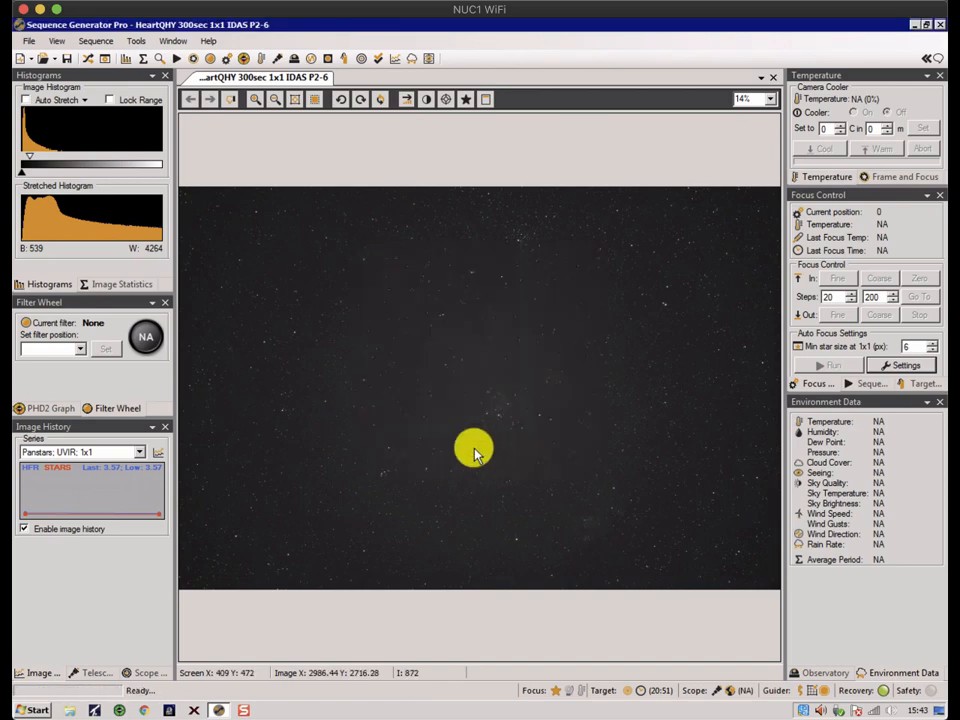
Step: Rename Target 2 in the CarolinesRose sequence as Heart Nebula and have it slew to and then center on location when it starts
click(87, 59)
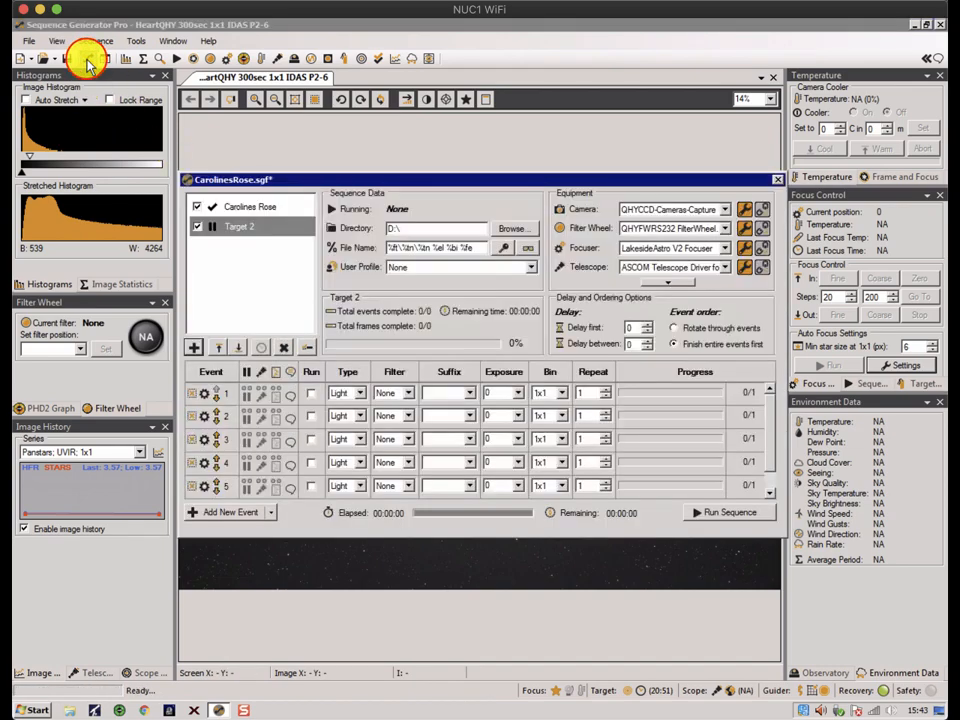
click(300, 228)
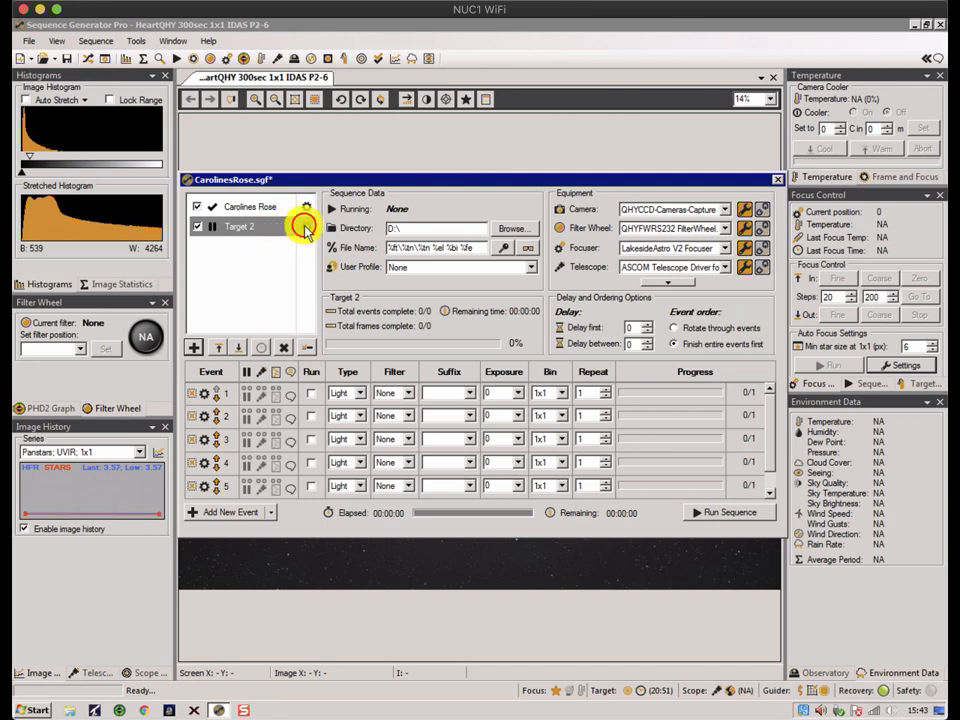
double_click(300, 226)
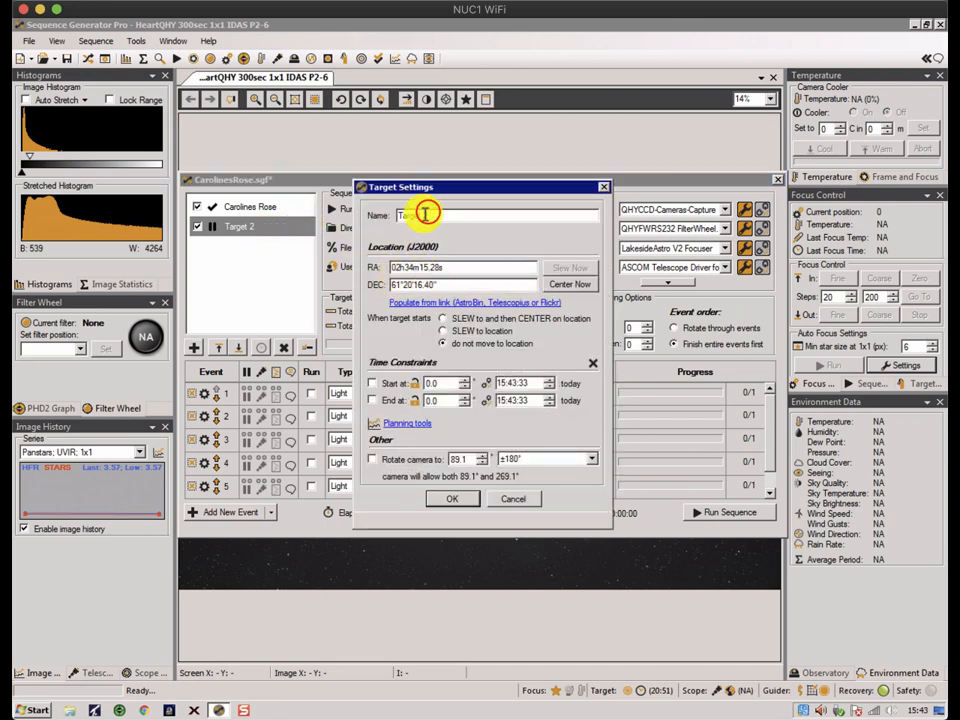
drag(426, 212, 381, 212)
text(He)
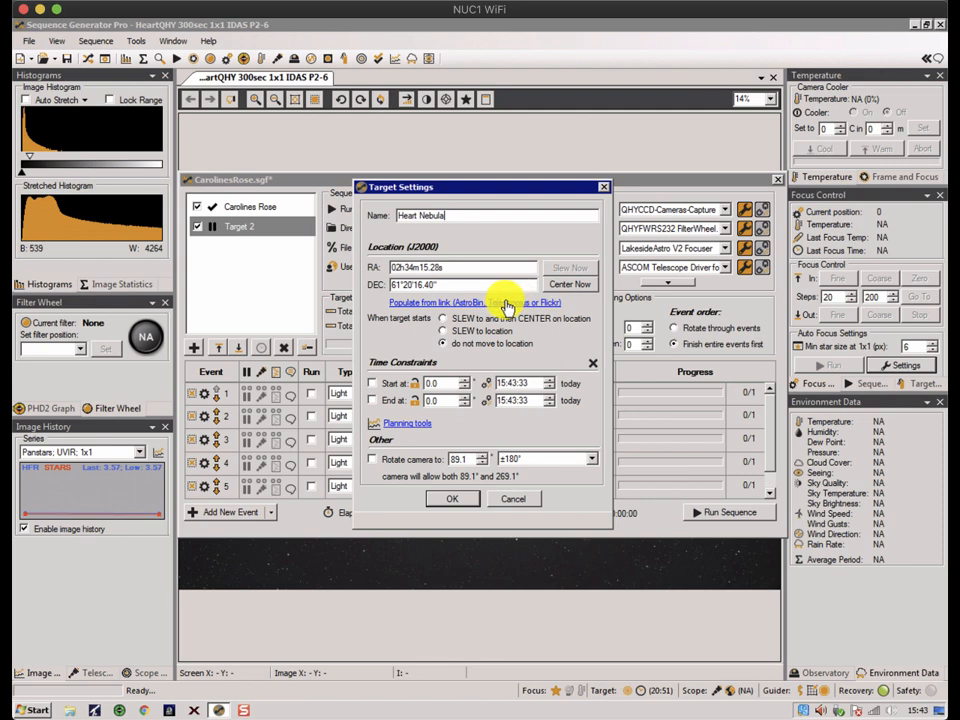
click(443, 331)
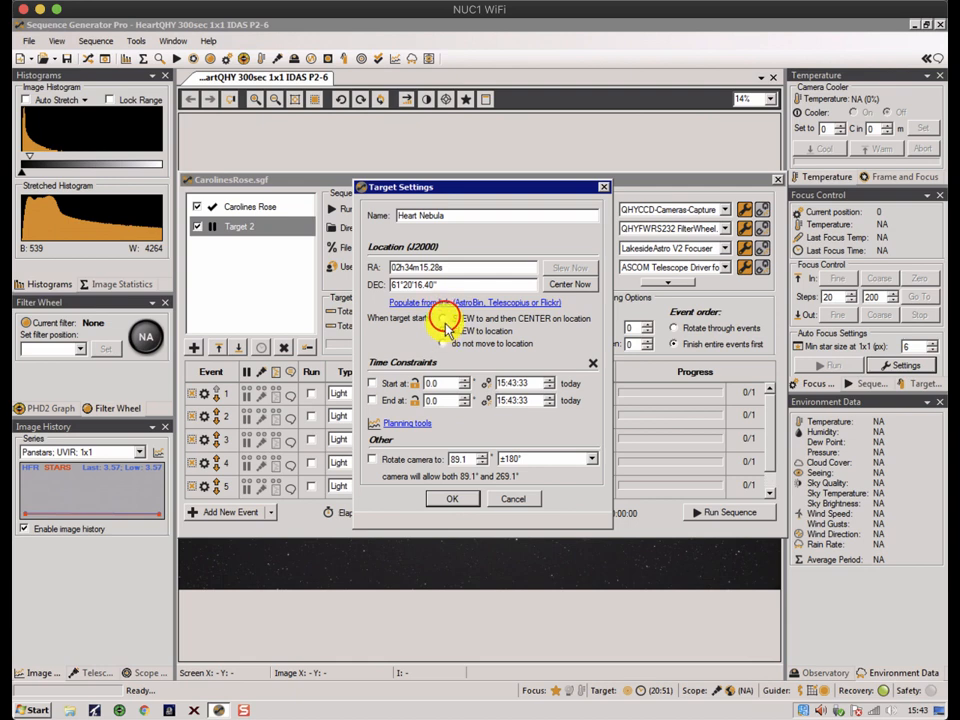
click(443, 318)
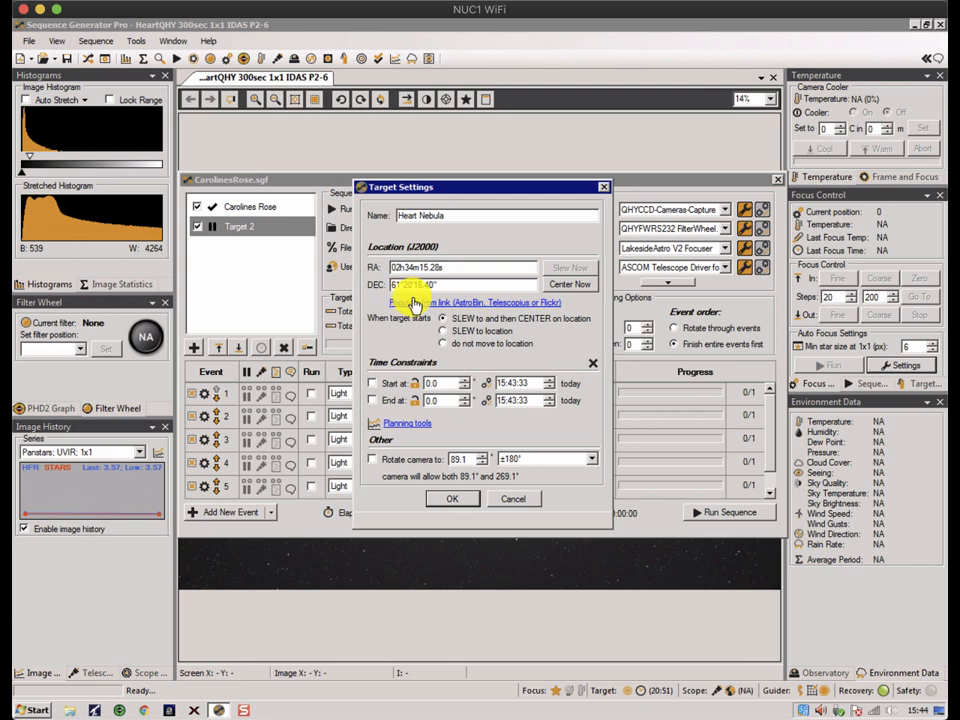
Step: View the planning tools of the Heart Nebula target, and close them along with the target settings
click(411, 424)
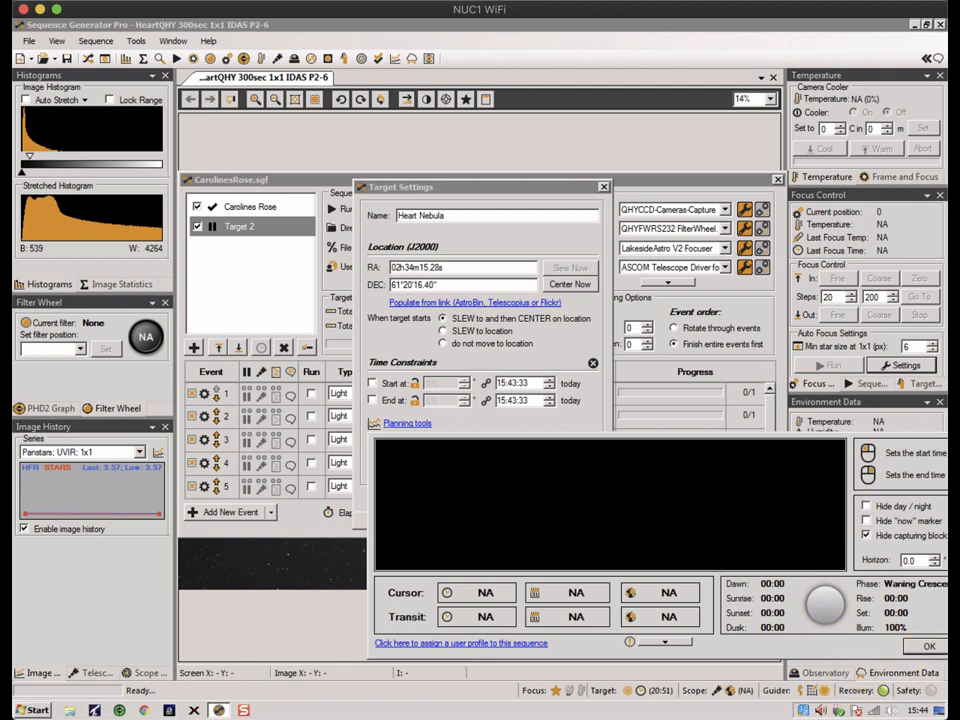
click(556, 183)
drag(557, 177, 455, 126)
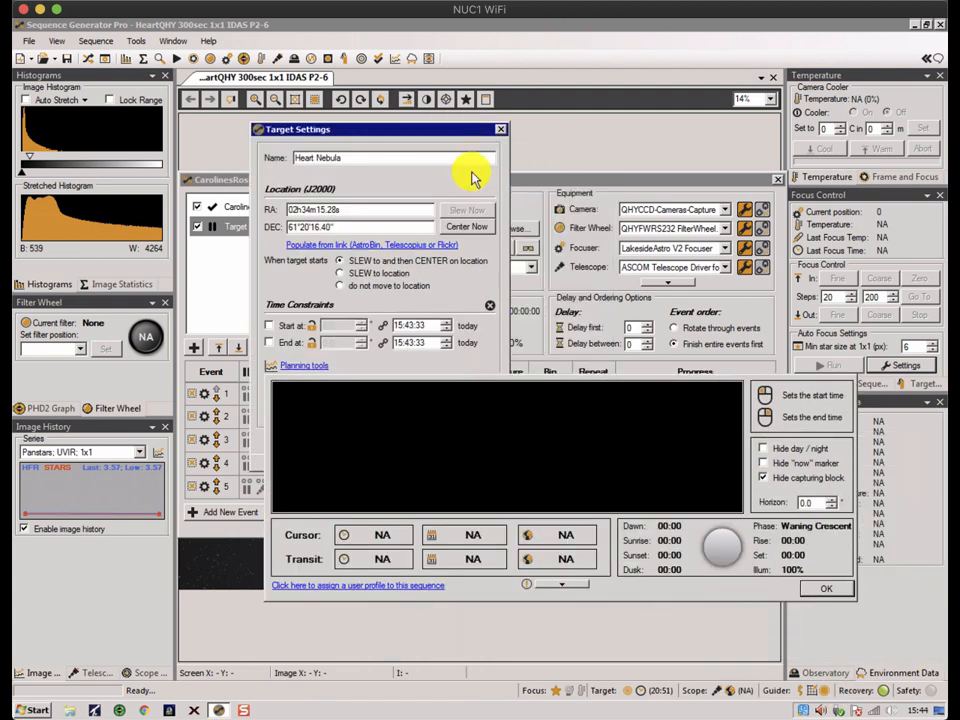
click(820, 590)
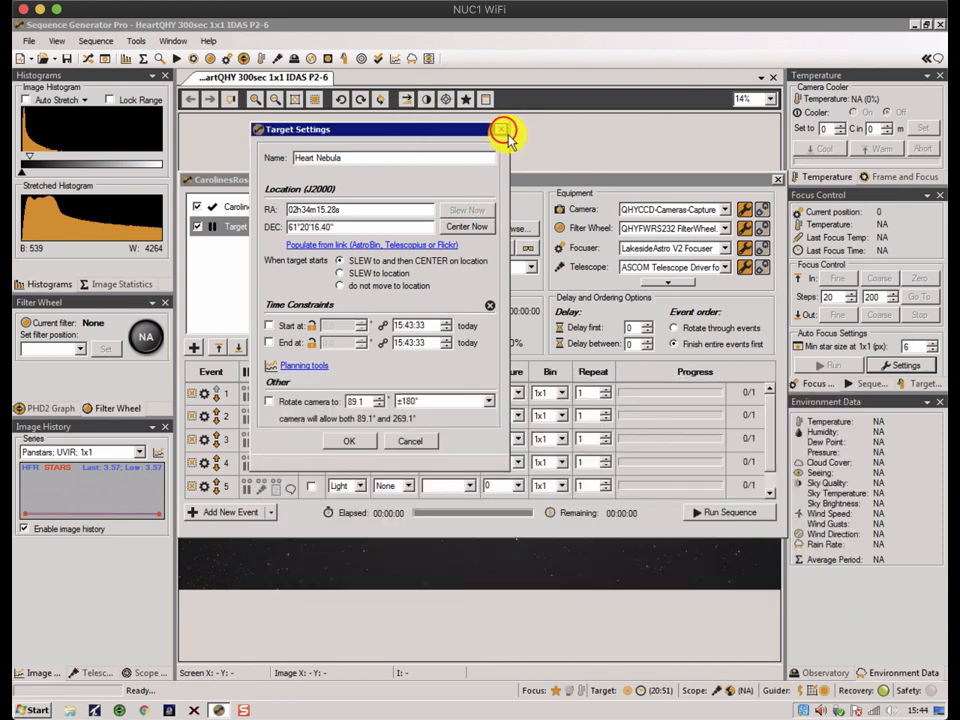
click(503, 131)
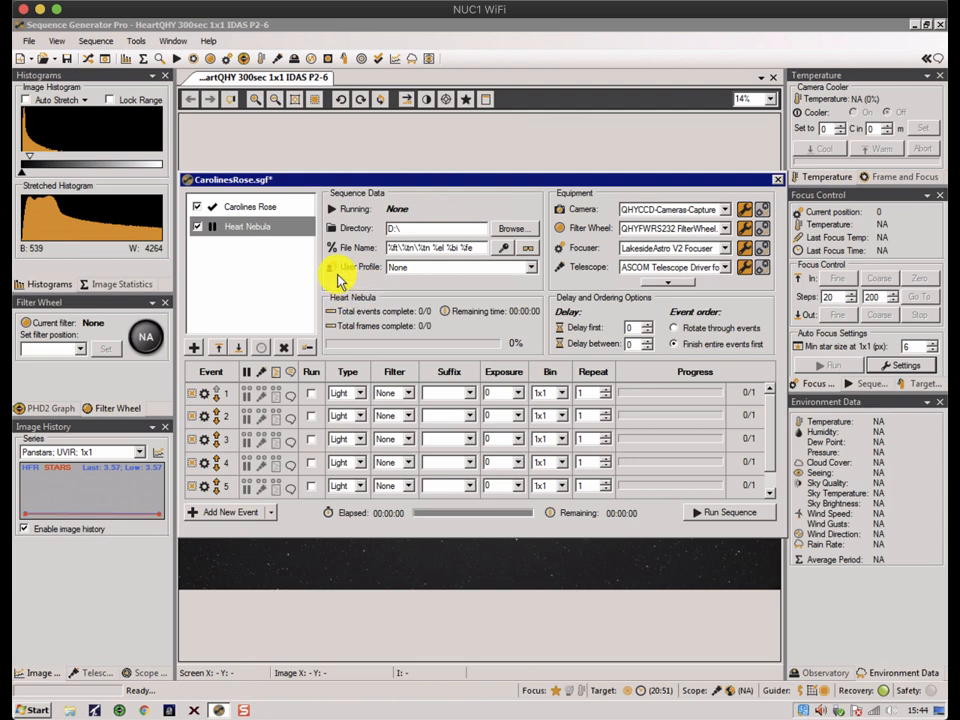
Step: Assign the SWF user profile to the sequence and display the Heart Nebula target's altitude chart in its planning tools
click(530, 267)
click(418, 289)
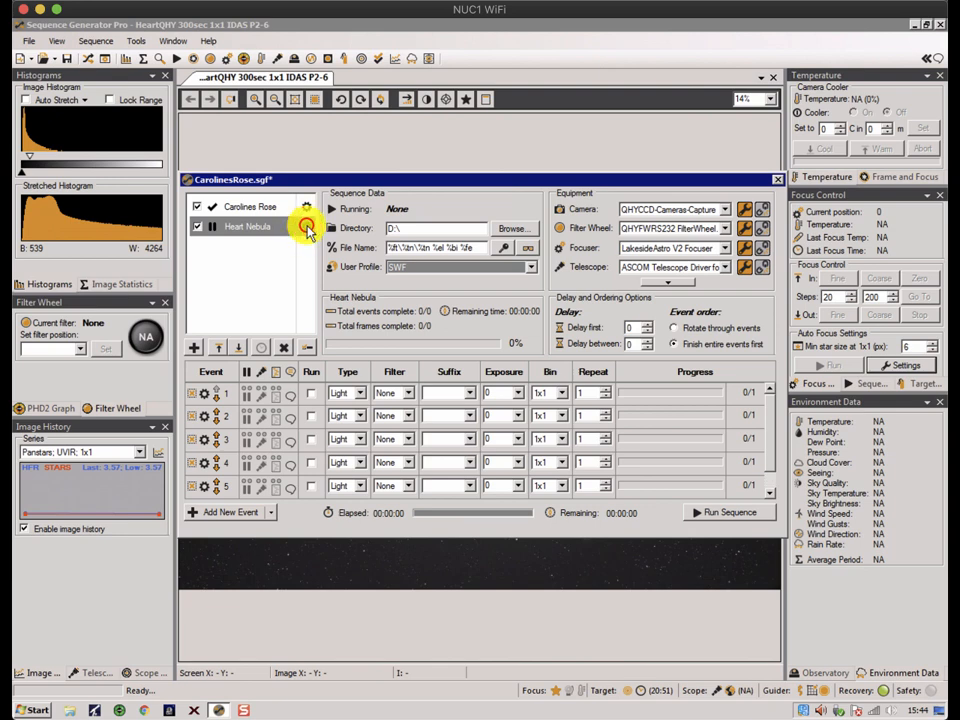
click(306, 227)
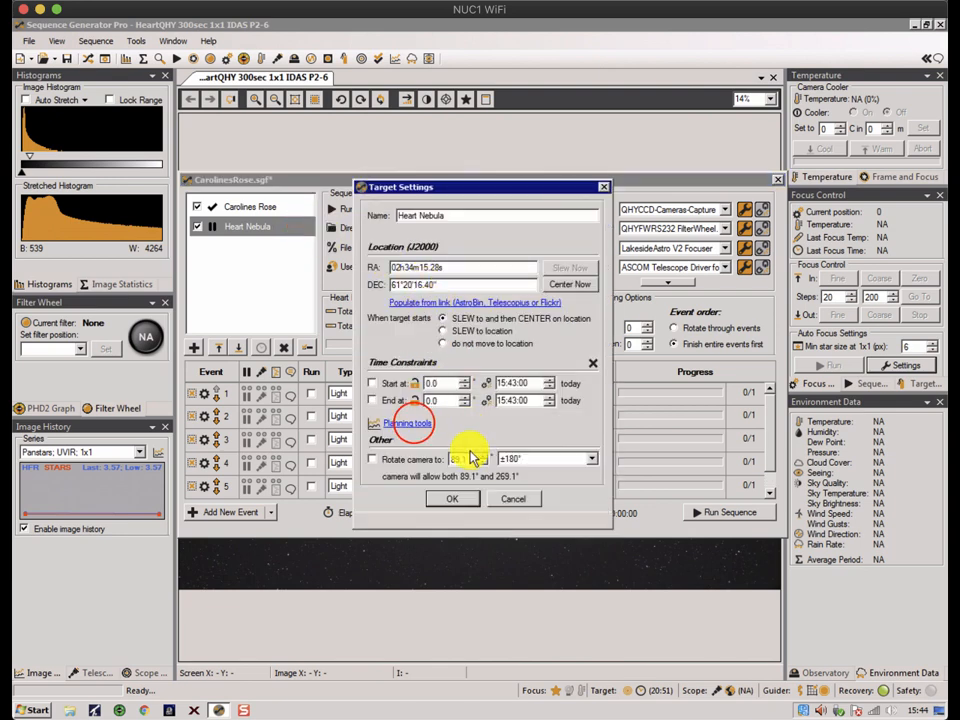
click(410, 424)
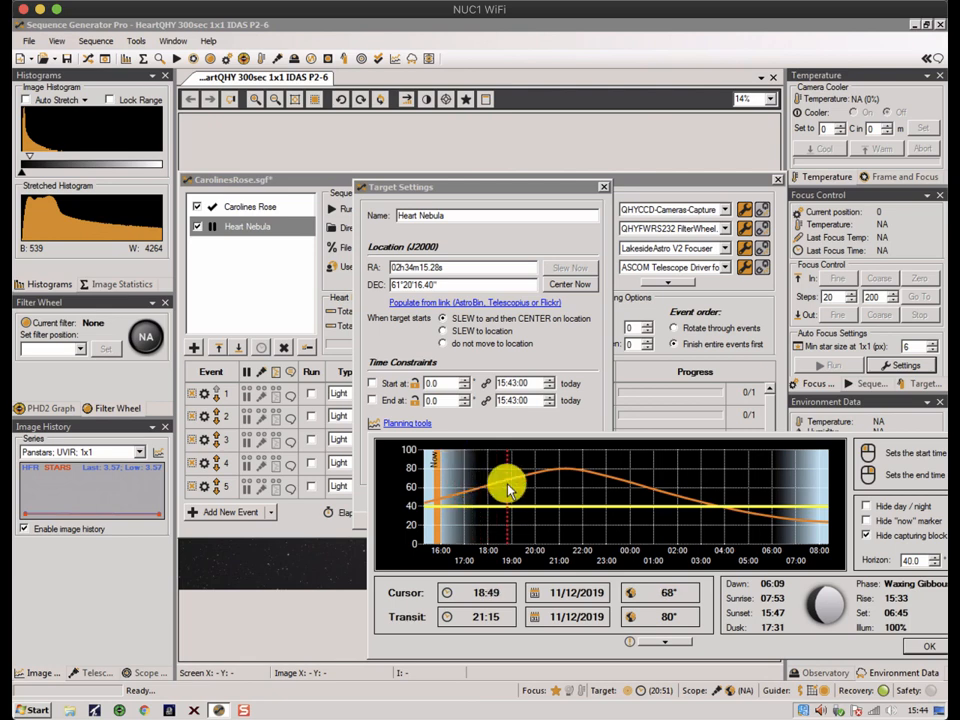
Step: Enable the Heart Nebula target's time constraints with a start at 17:12:46 and an end at 00:54:06, and save its settings
click(373, 383)
click(372, 400)
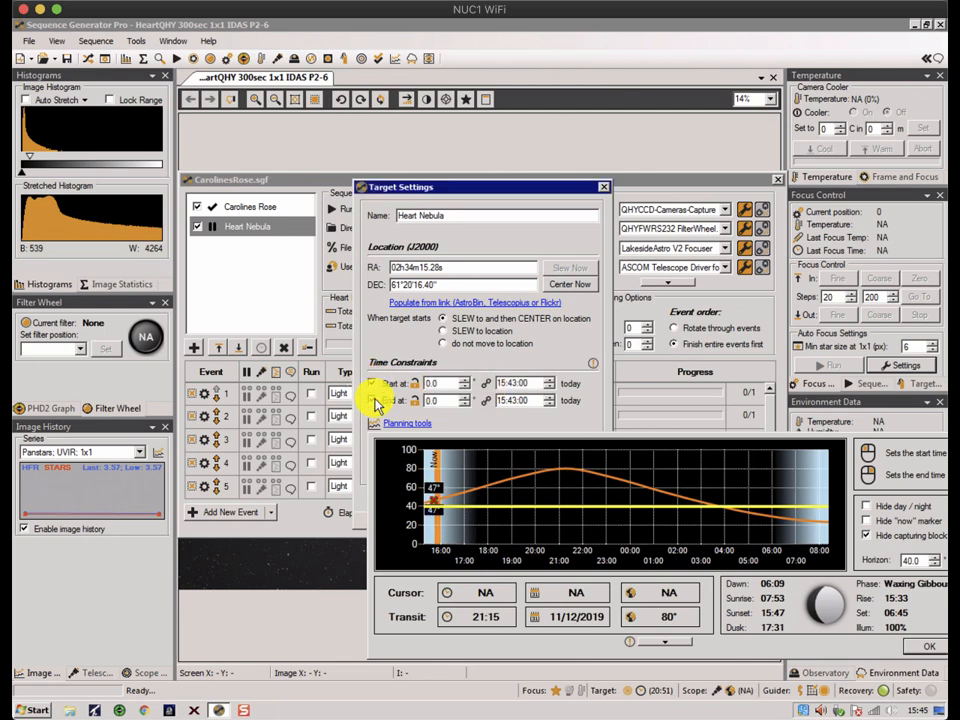
click(470, 490)
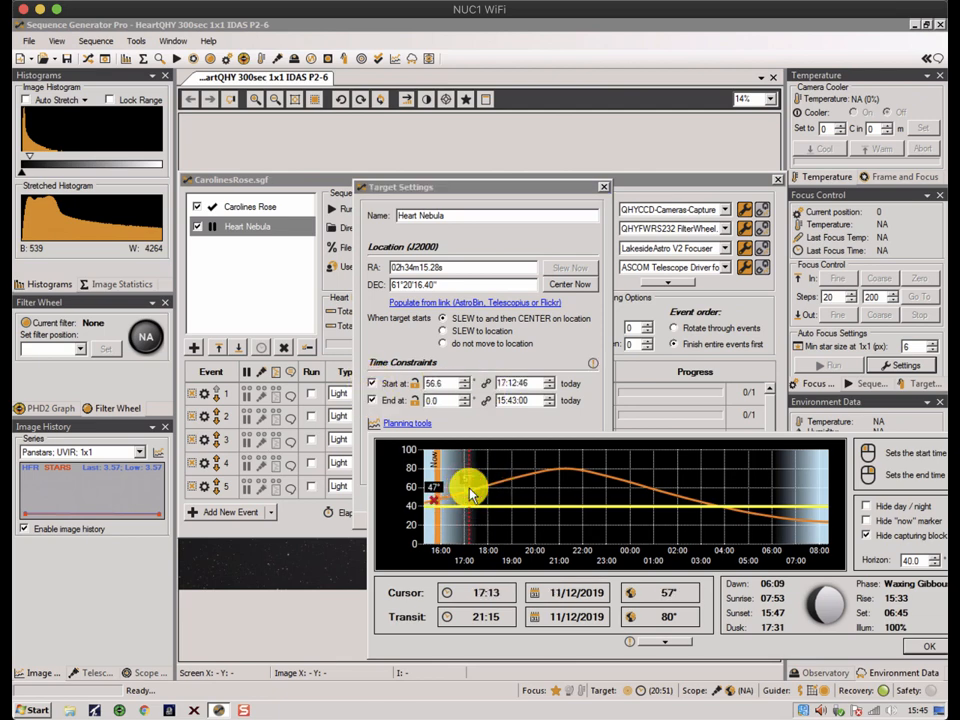
right_click(650, 489)
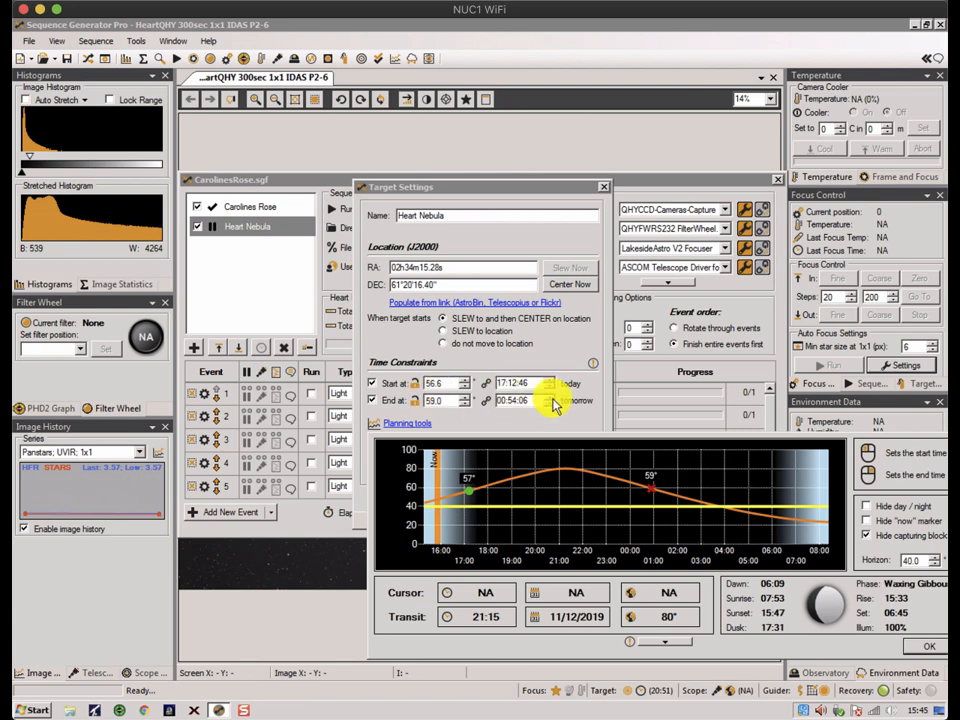
click(915, 644)
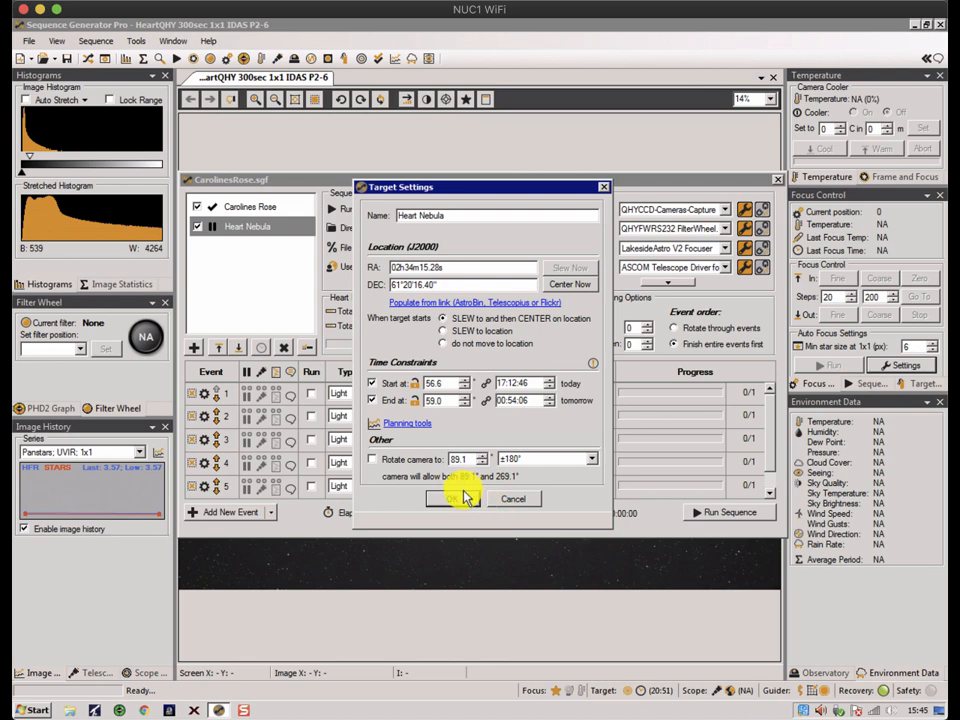
click(514, 402)
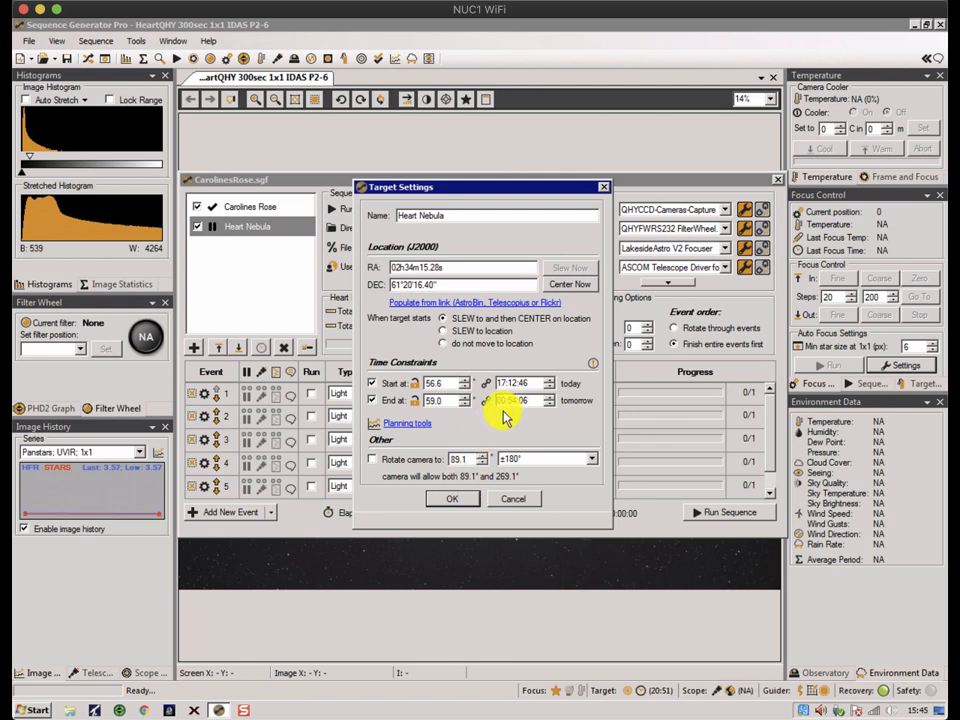
click(444, 501)
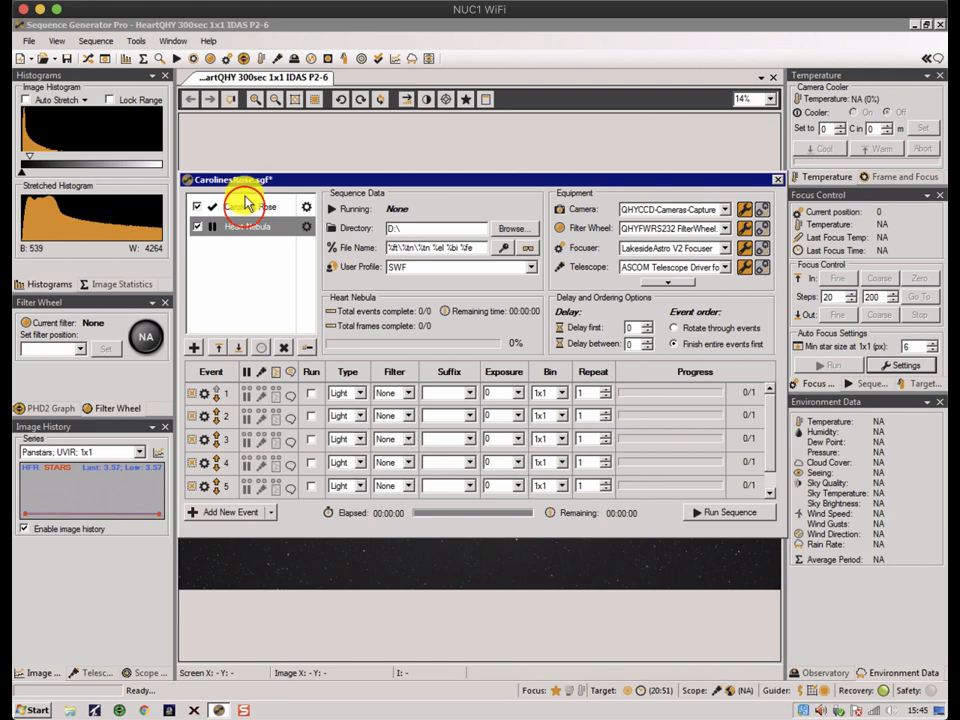
Step: Open the Carolines Rose target's settings and display its altitude chart in the planning tools
click(245, 205)
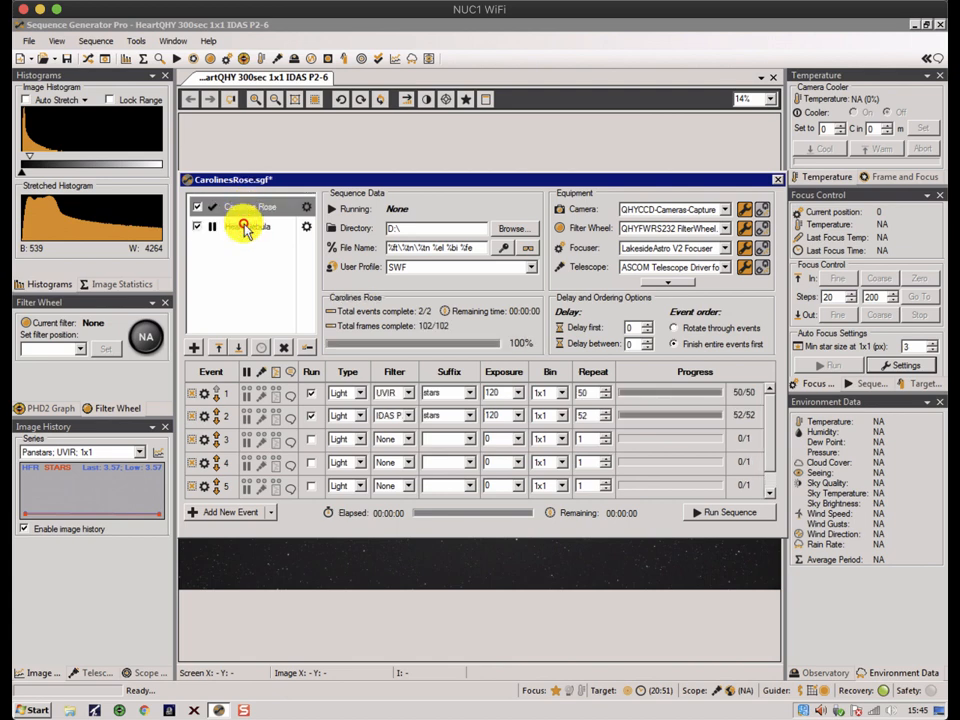
click(245, 226)
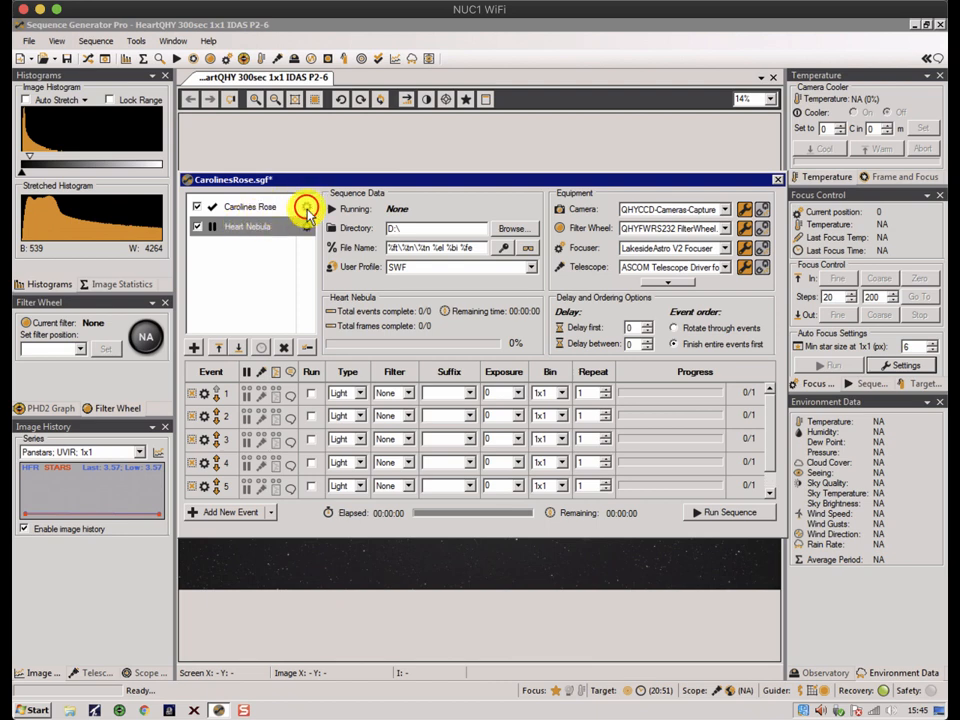
double_click(307, 210)
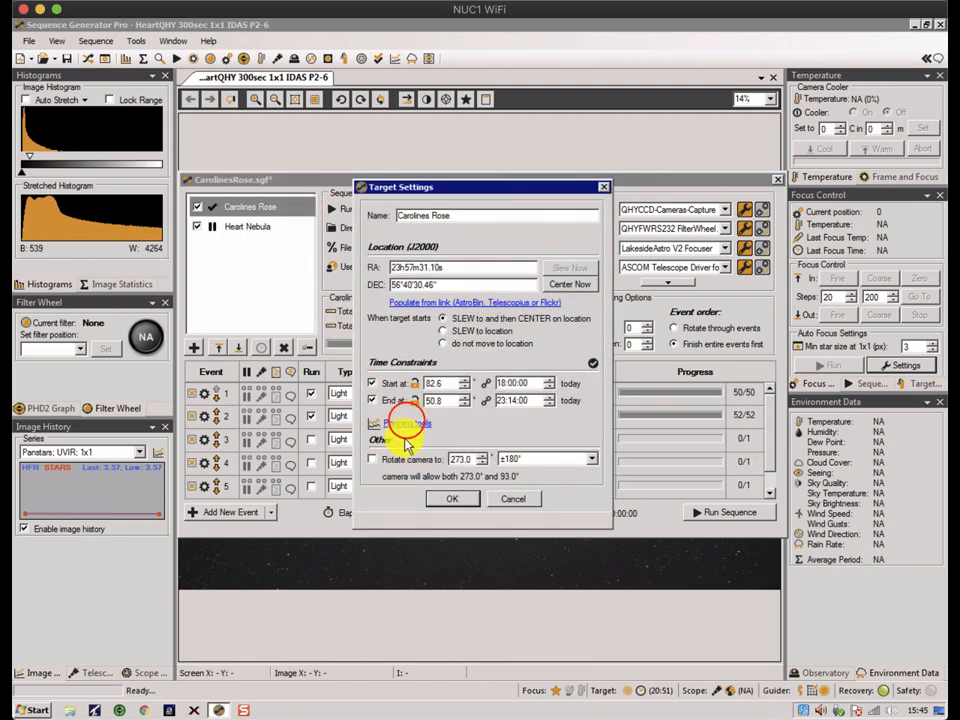
click(407, 426)
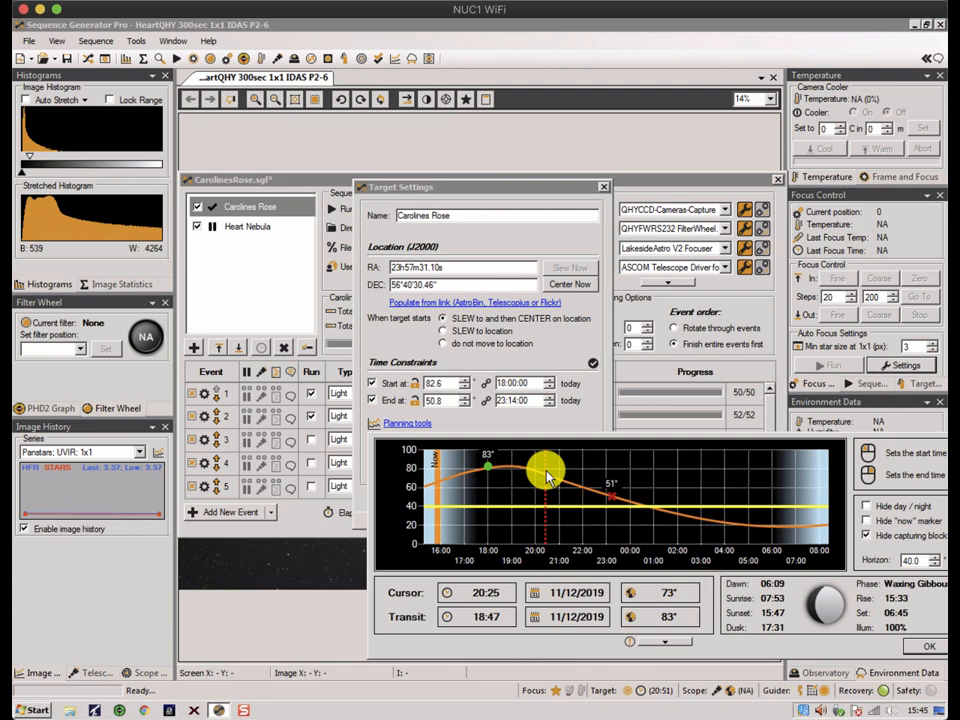
Step: Set the Carolines Rose start time to 17:25:44 on the altitude chart and expand the errors and warnings
click(478, 474)
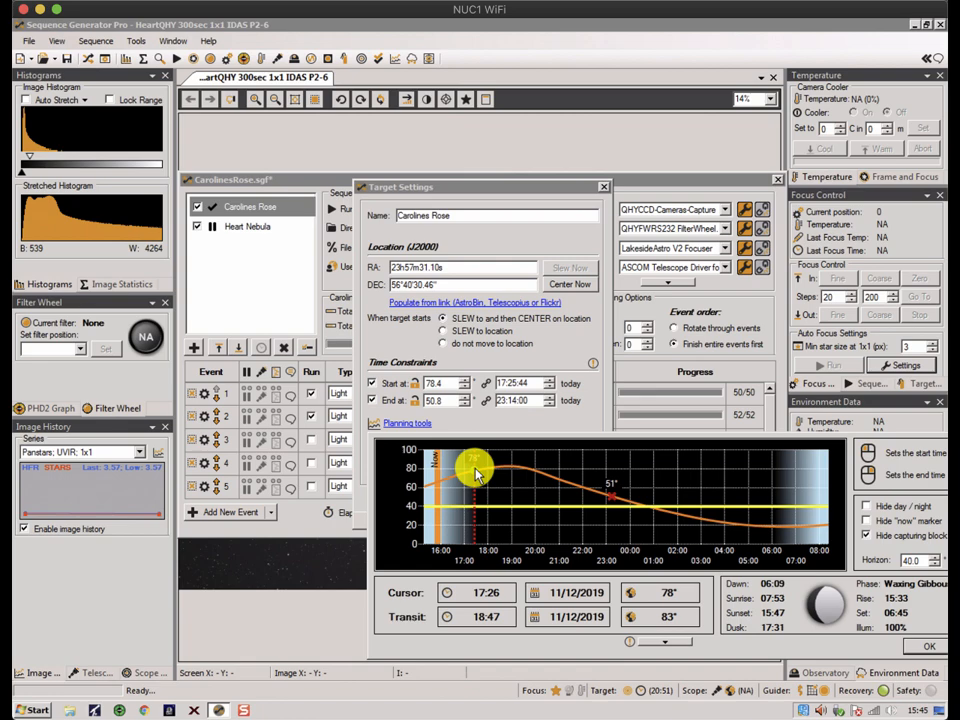
click(483, 187)
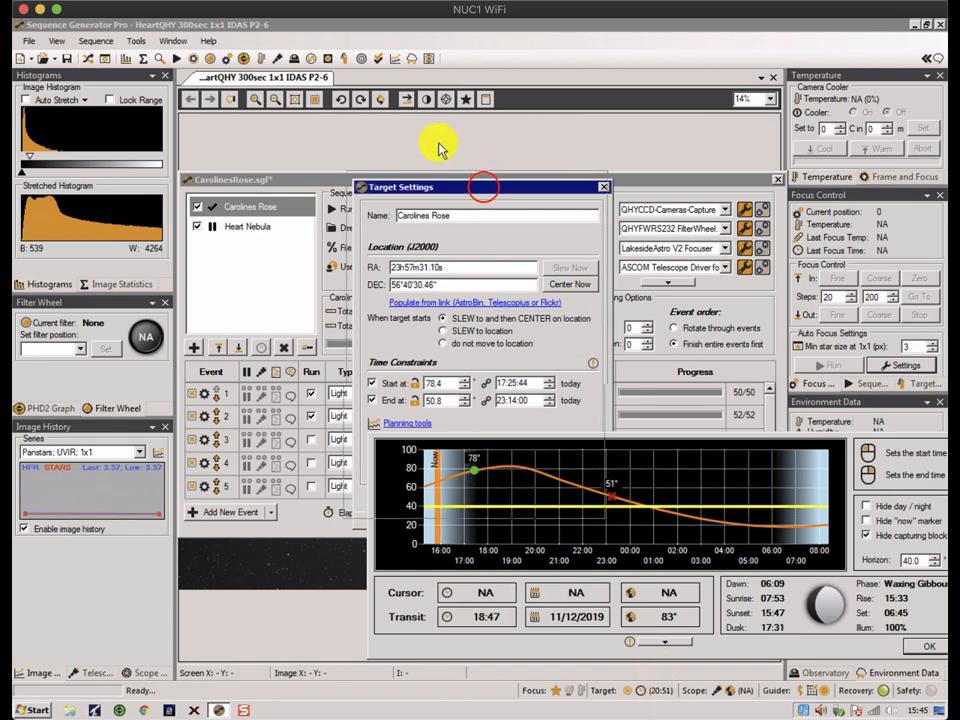
drag(440, 148, 340, 47)
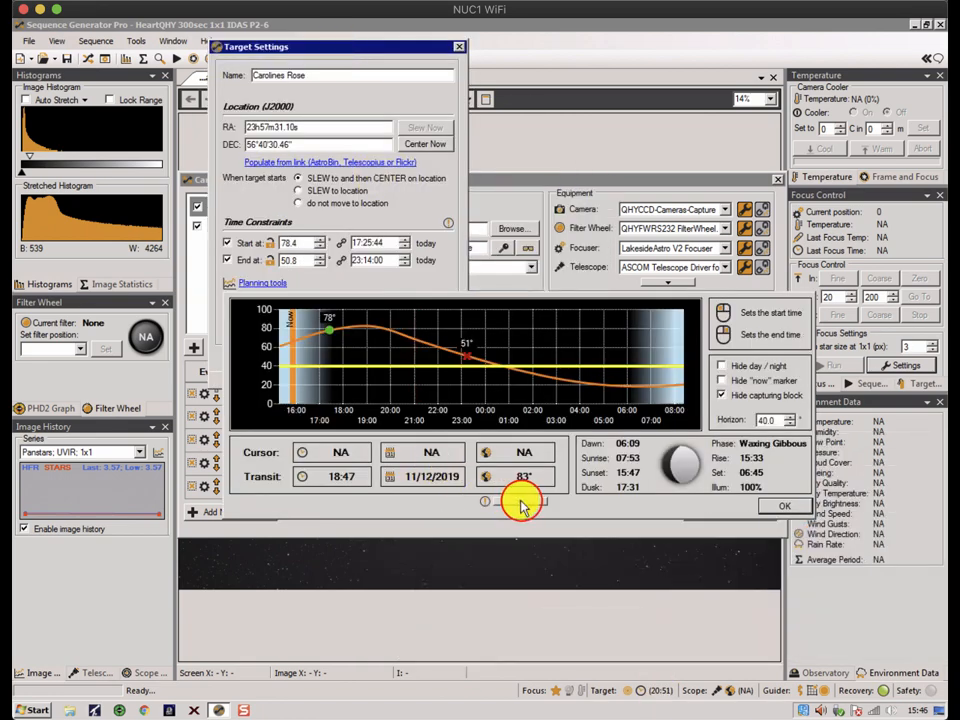
click(520, 503)
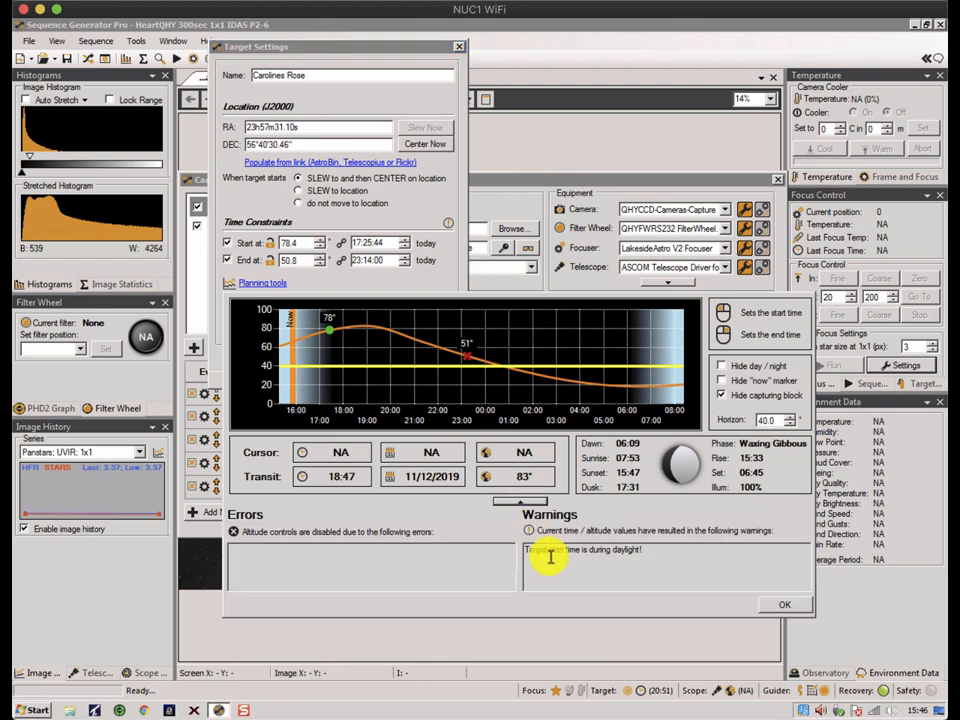
Step: Set the Carolines Rose target to start at 17:44:16 and end at 20:58:48, and save its settings
click(334, 327)
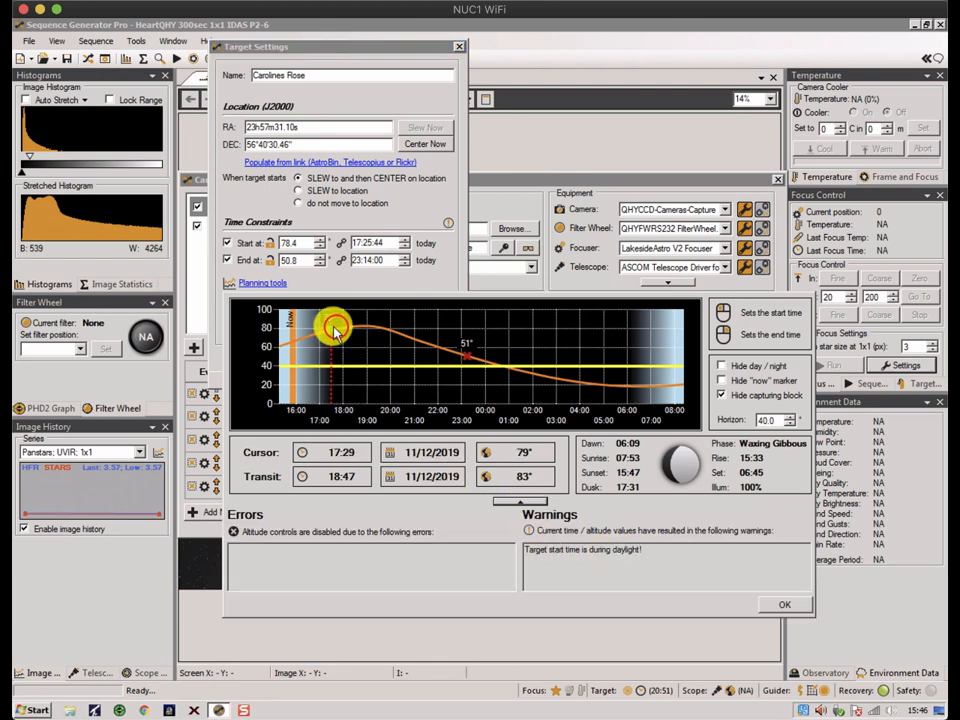
click(339, 333)
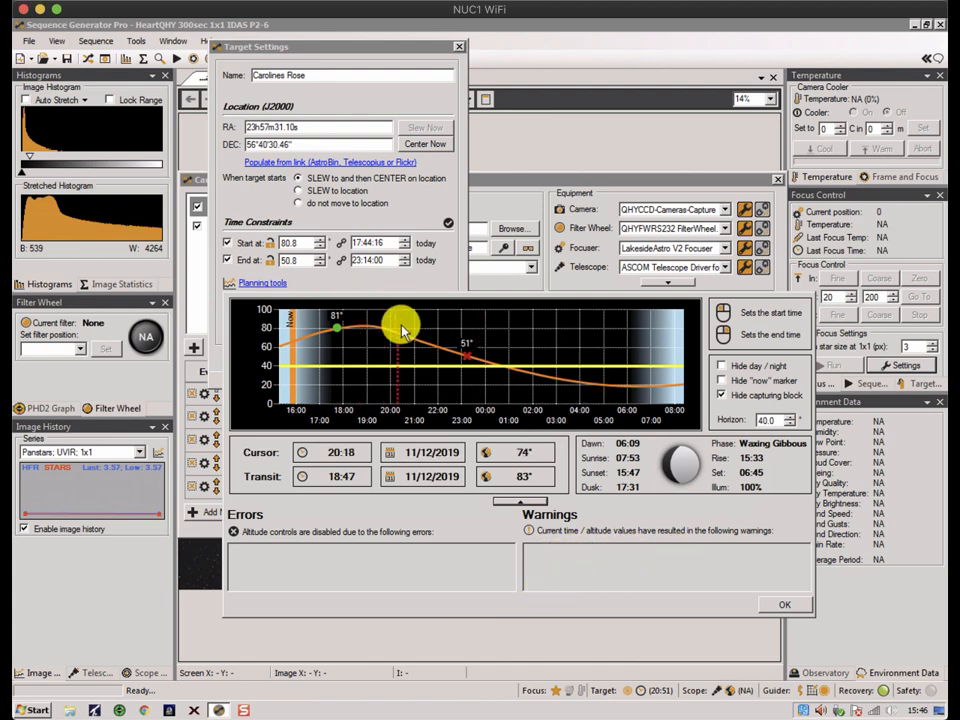
right_click(406, 341)
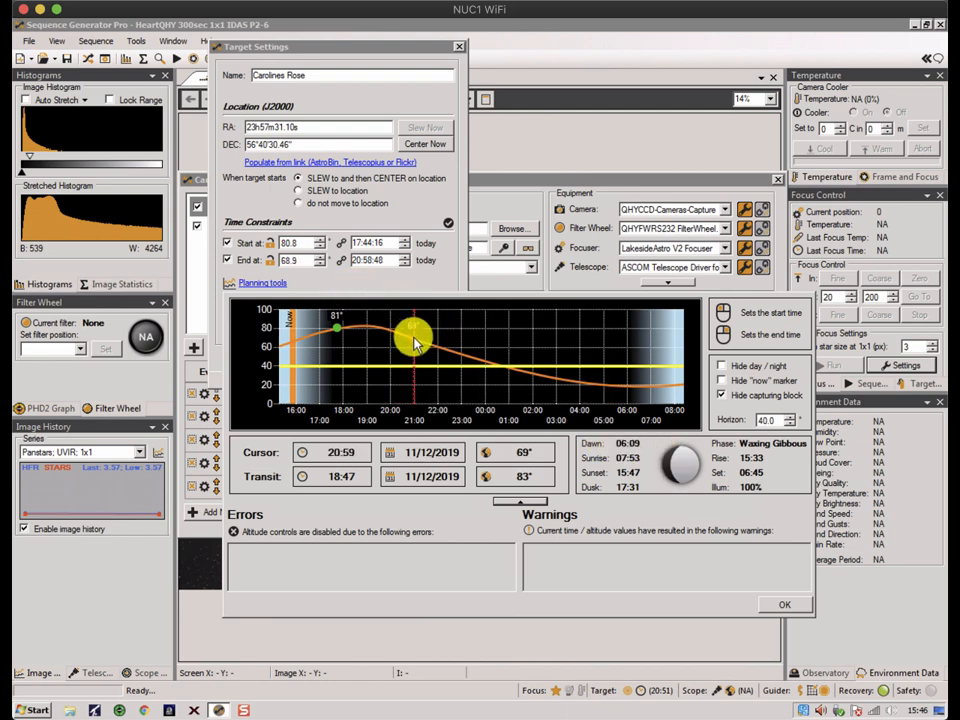
click(789, 605)
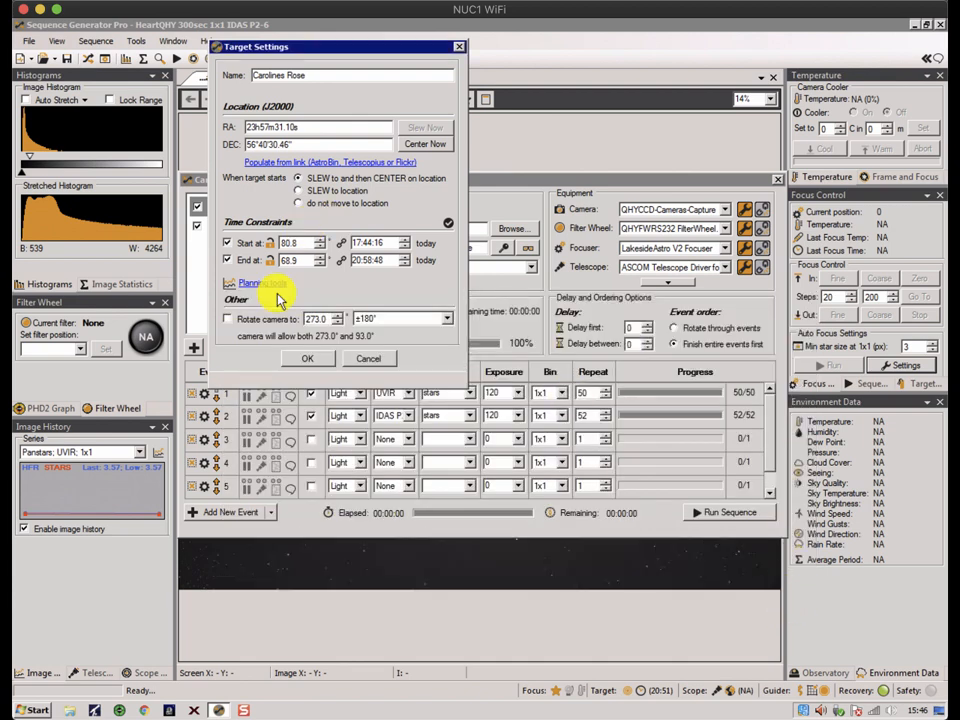
click(322, 358)
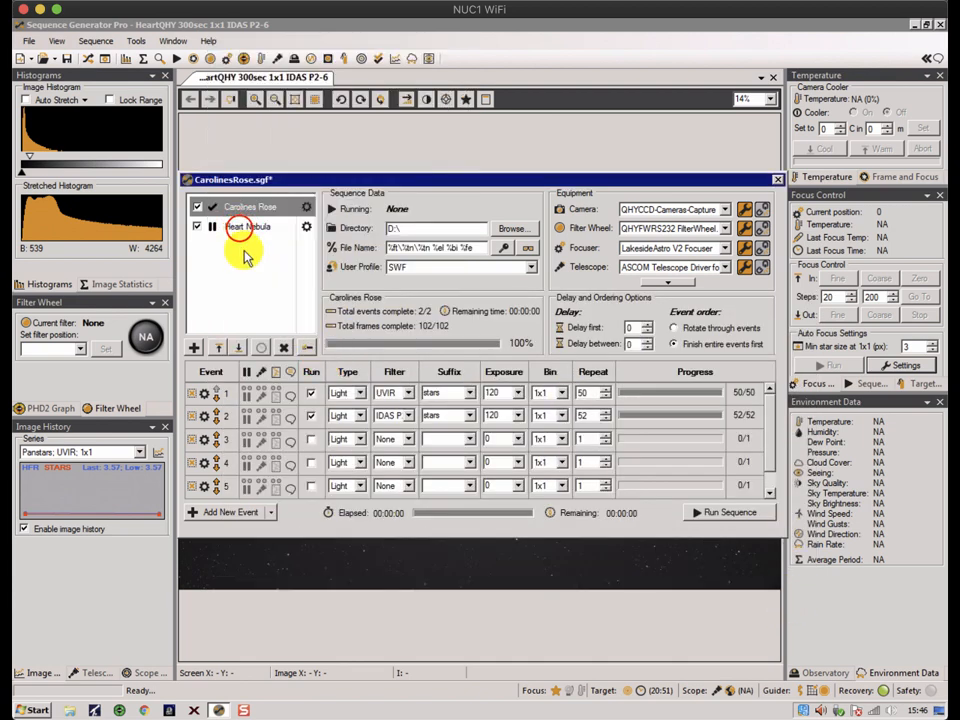
Step: Open the Heart Nebula target's settings and set its start time constraint to 21:00:00
click(240, 227)
click(306, 225)
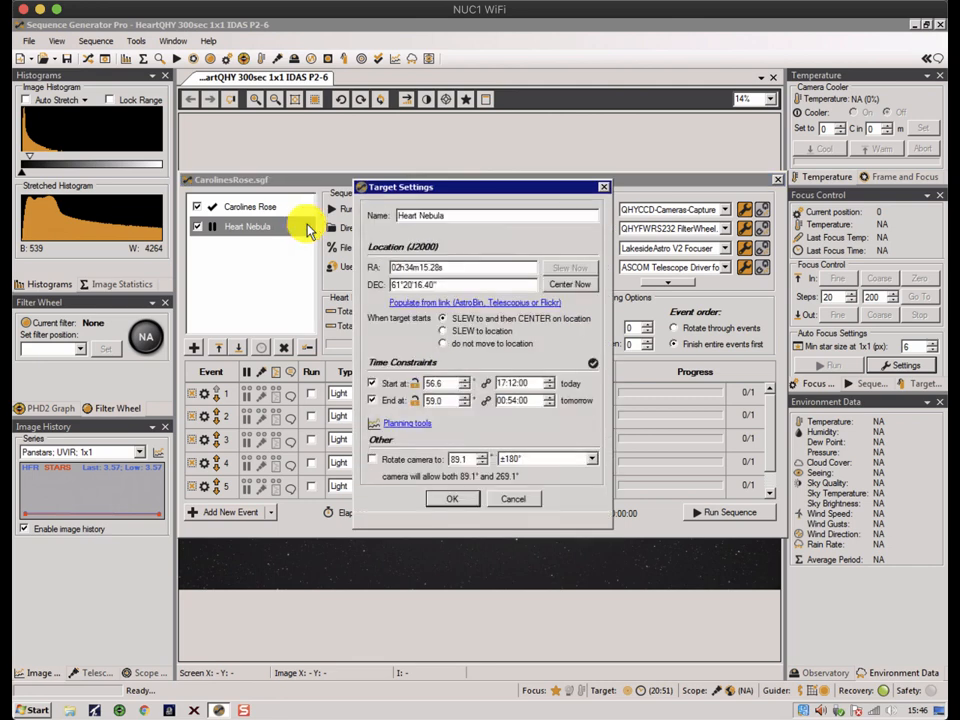
click(502, 386)
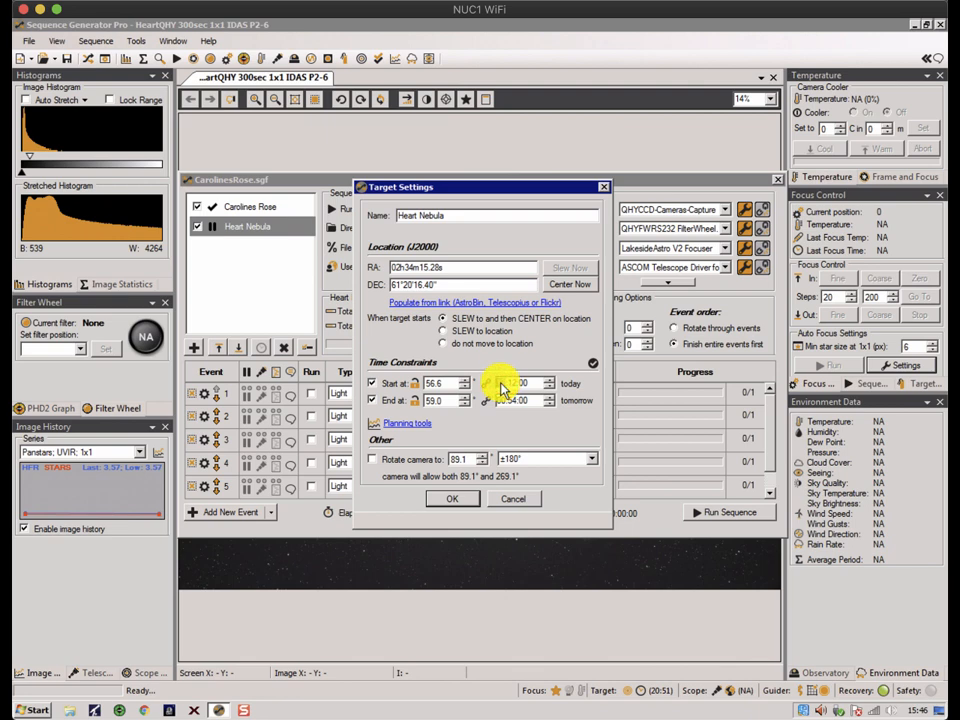
text(21)
click(513, 384)
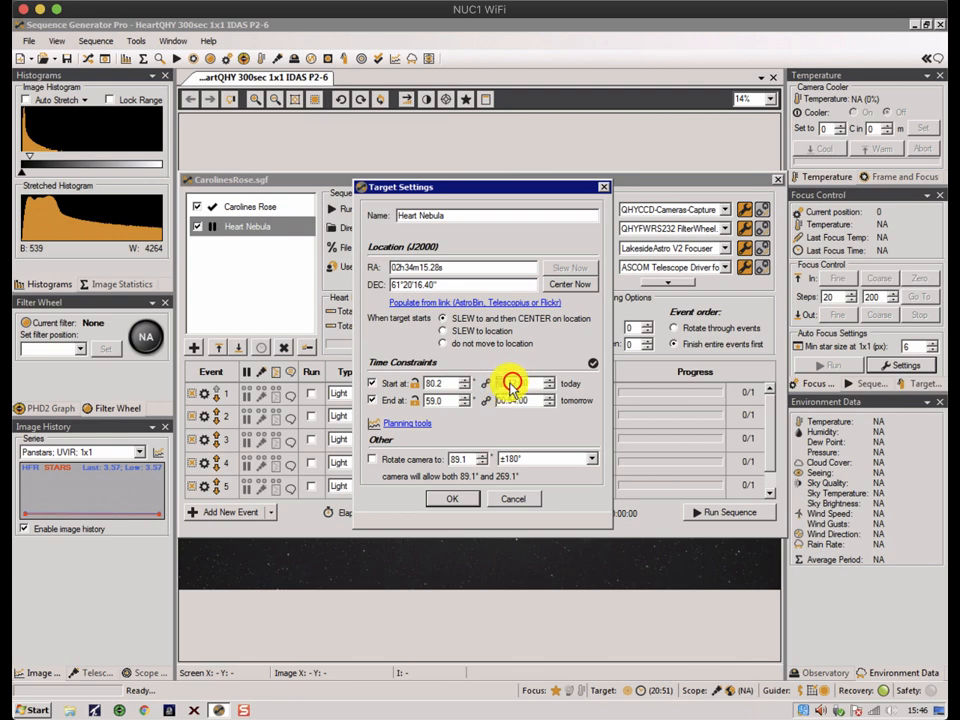
text(00)
click(522, 400)
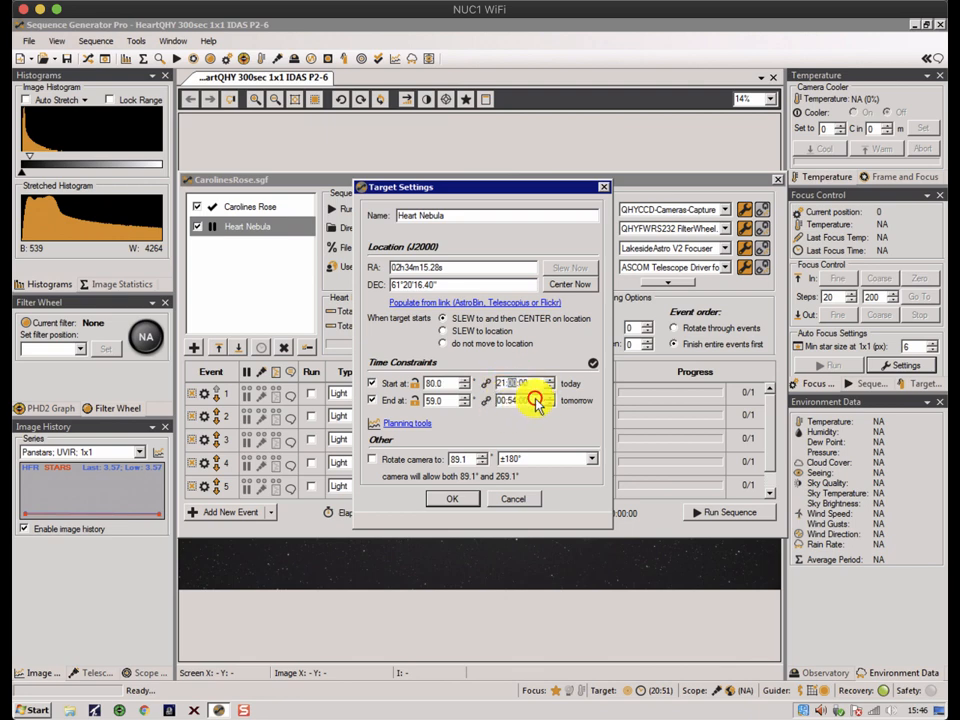
Step: Set the Heart Nebula end time to 01:55:15 on the altitude chart and save the target's settings
click(405, 424)
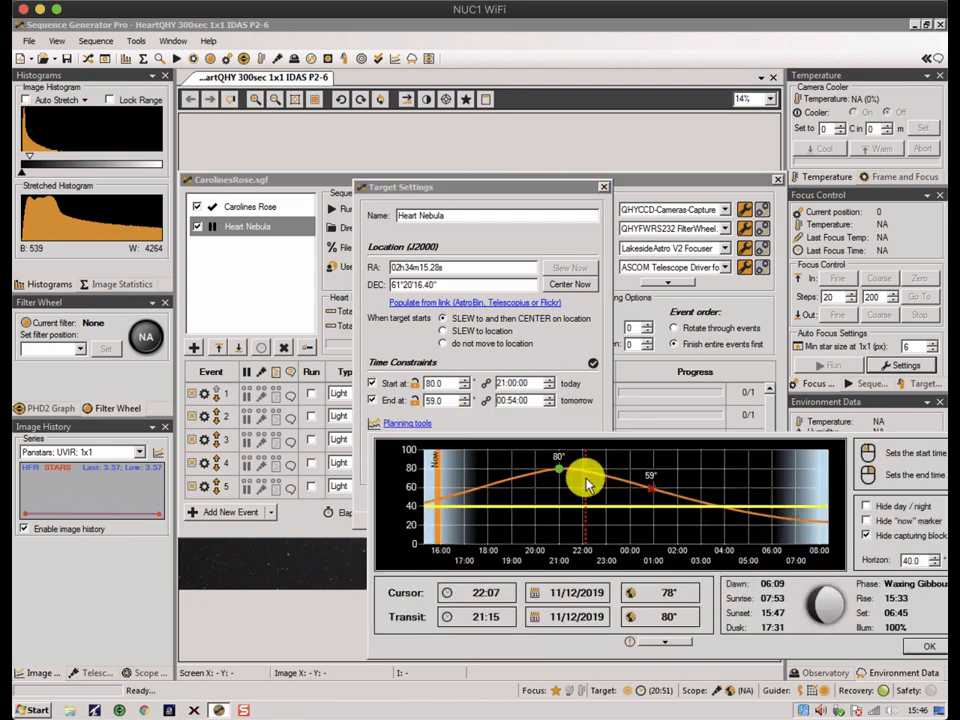
right_click(677, 501)
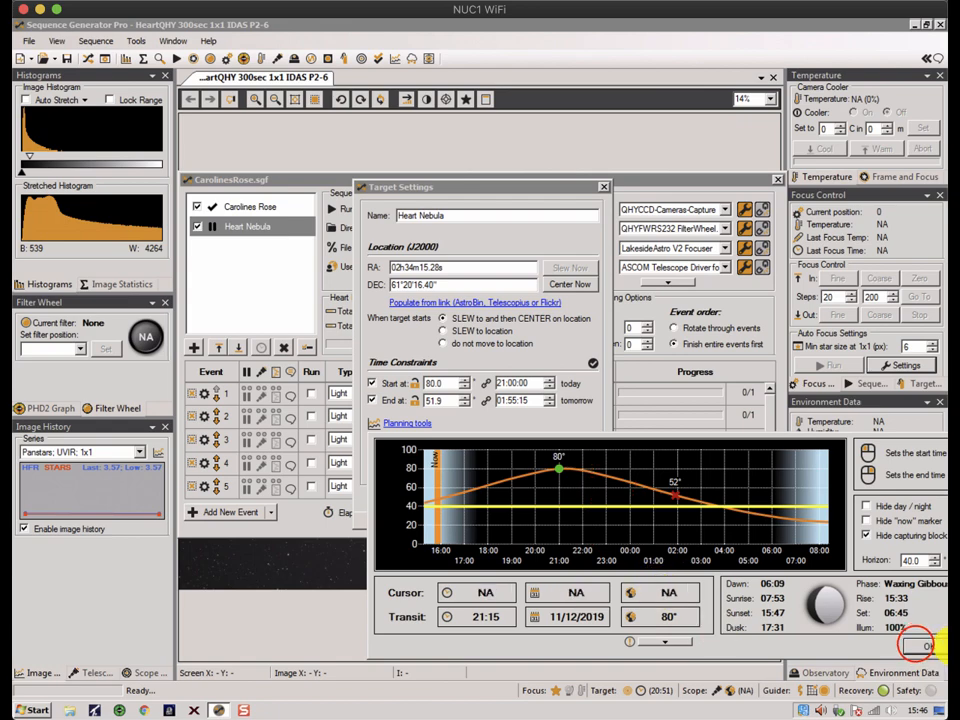
click(916, 648)
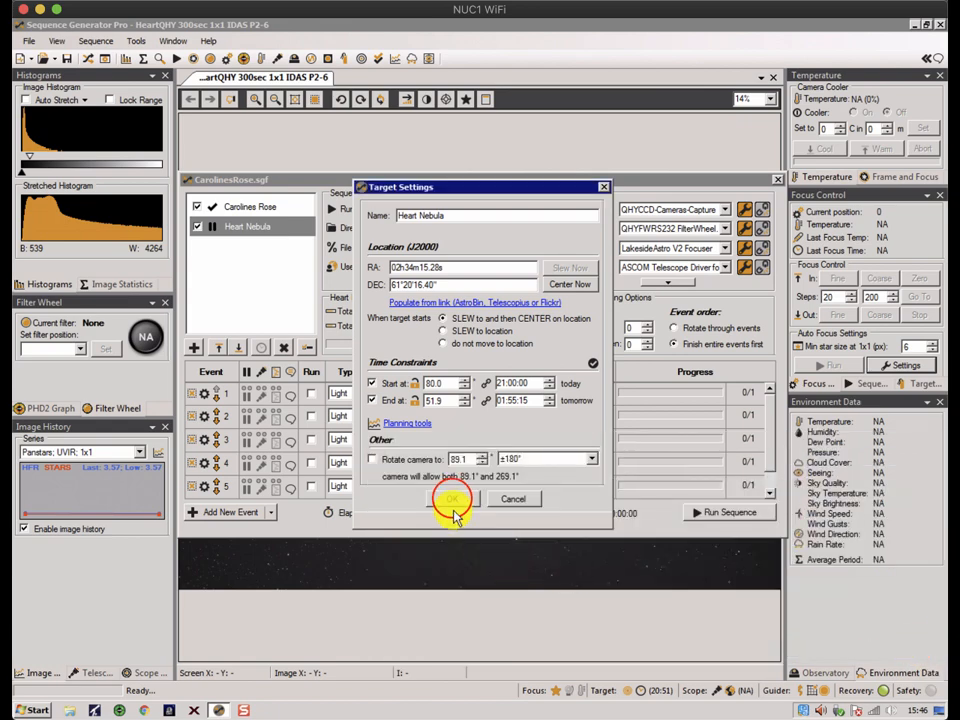
click(452, 502)
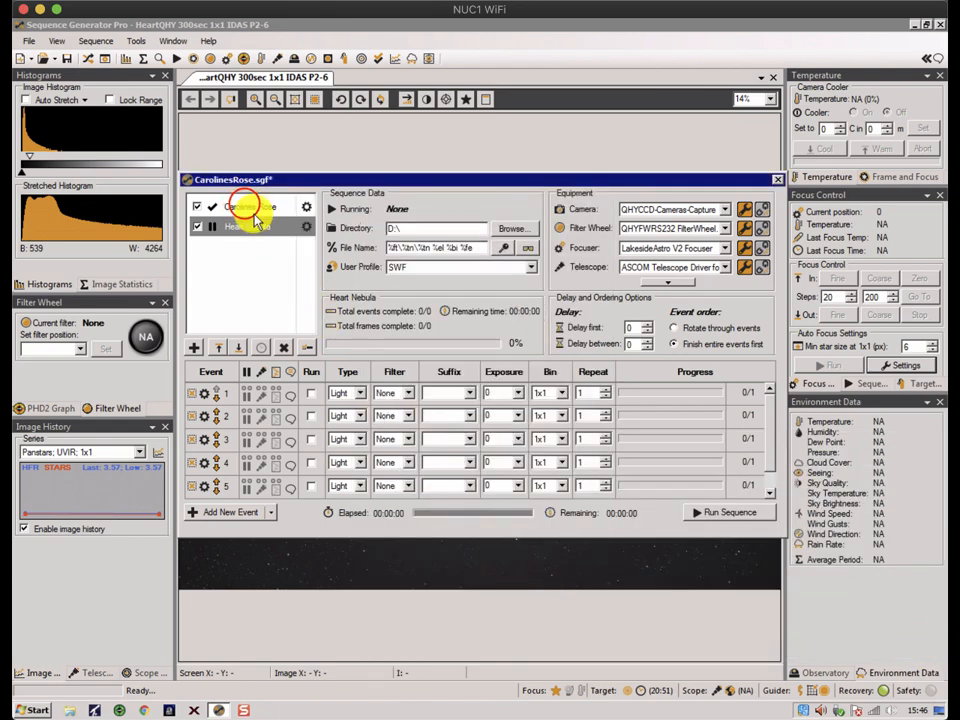
Step: Review the Carolines Rose target's start and end time constraints in its settings
click(247, 208)
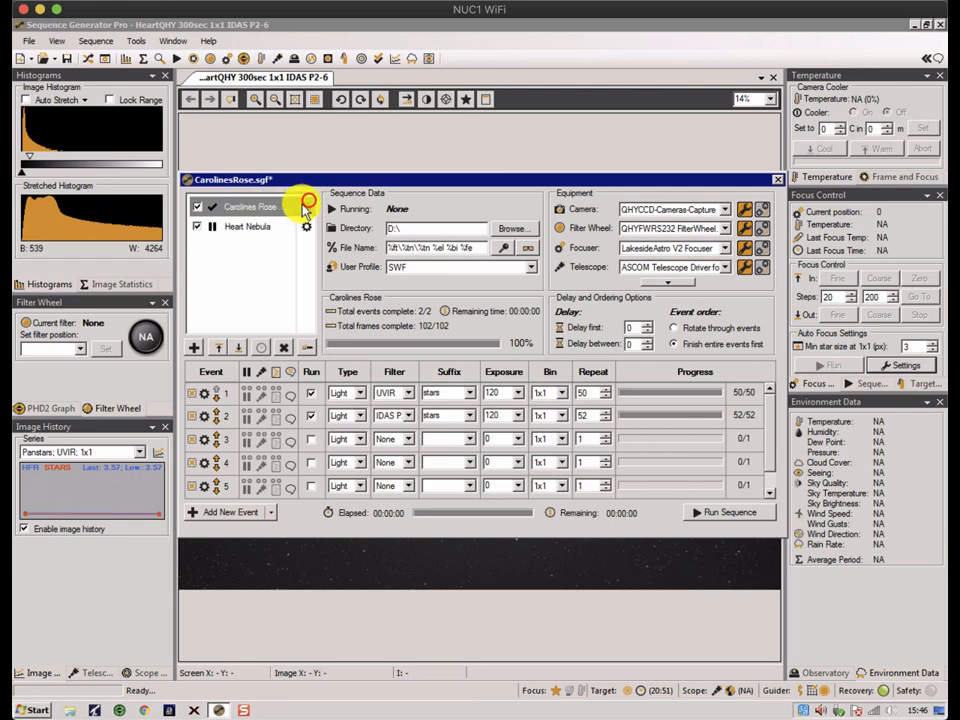
click(308, 207)
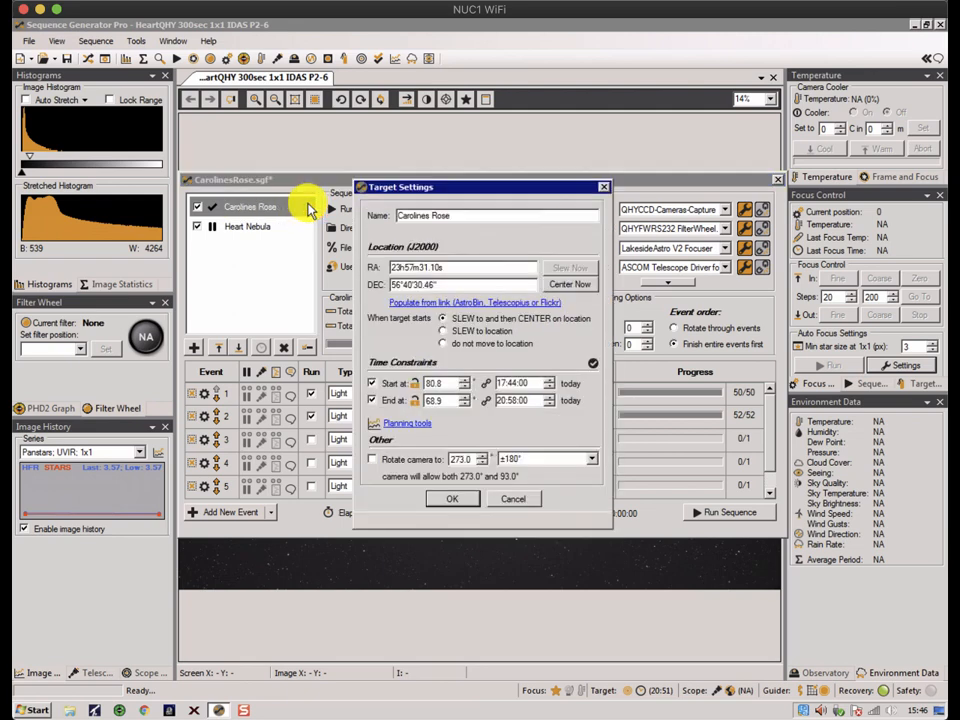
click(460, 498)
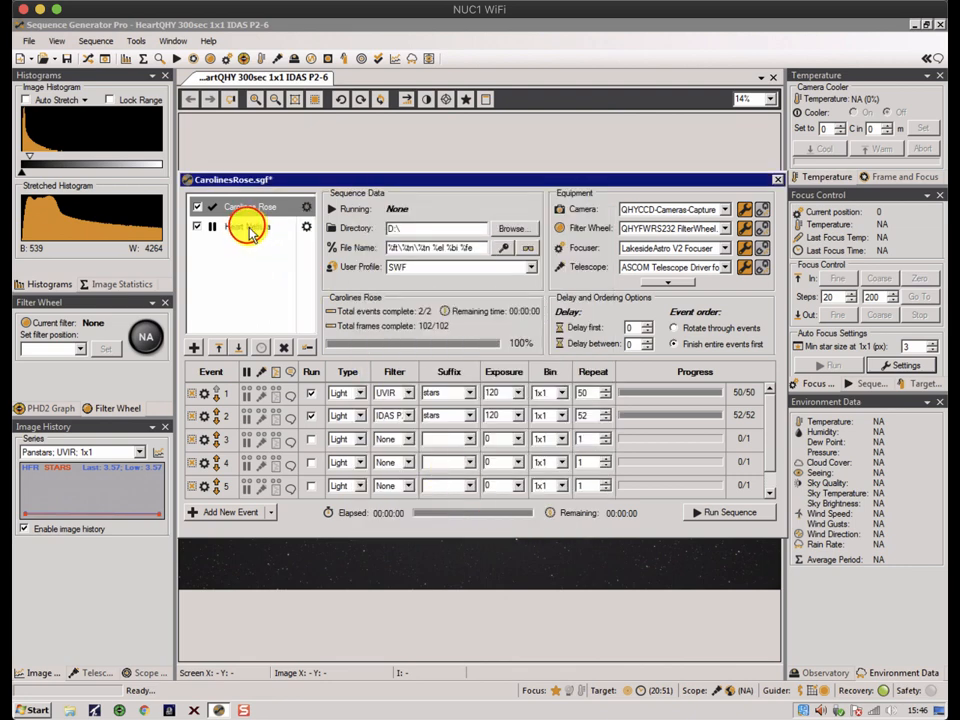
Step: Extend the Heart Nebula end time to 02:56:23 on its altitude chart and save the target's settings
click(249, 231)
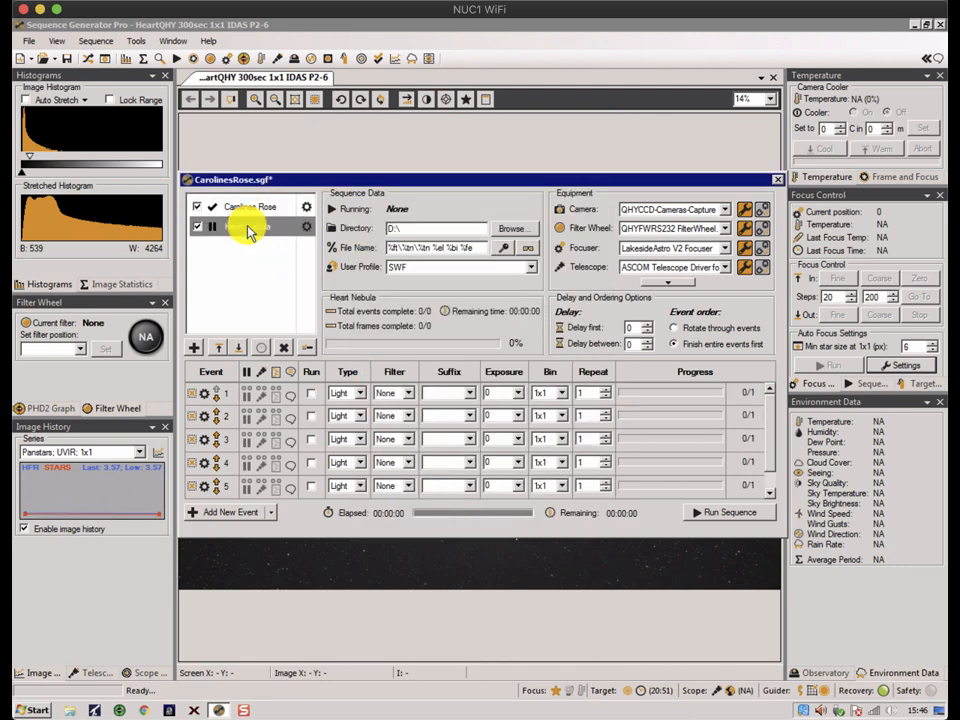
click(306, 227)
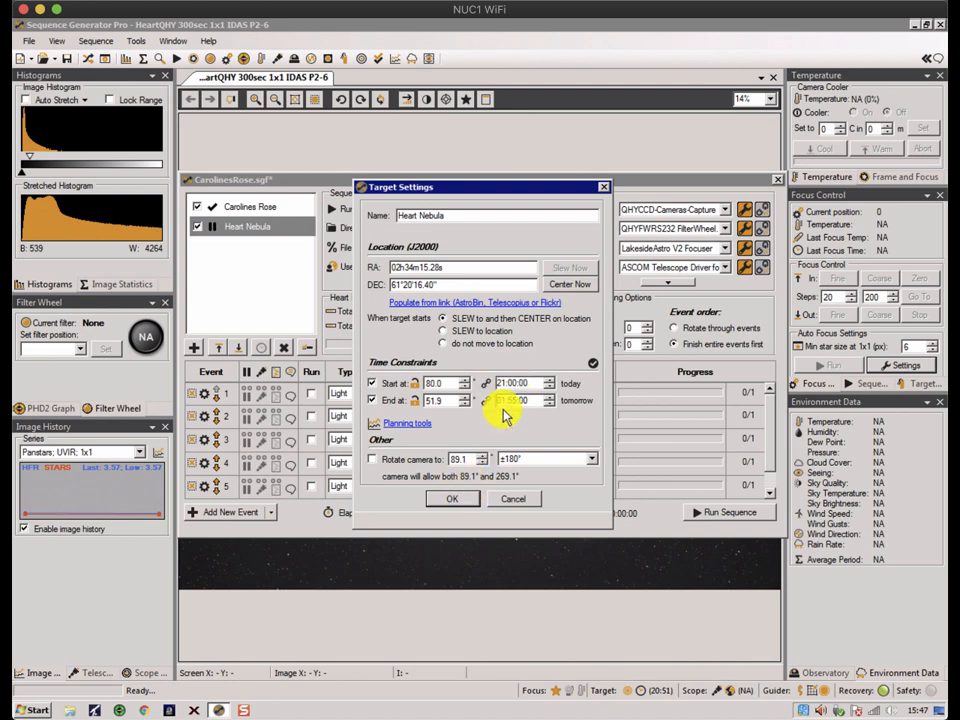
click(408, 423)
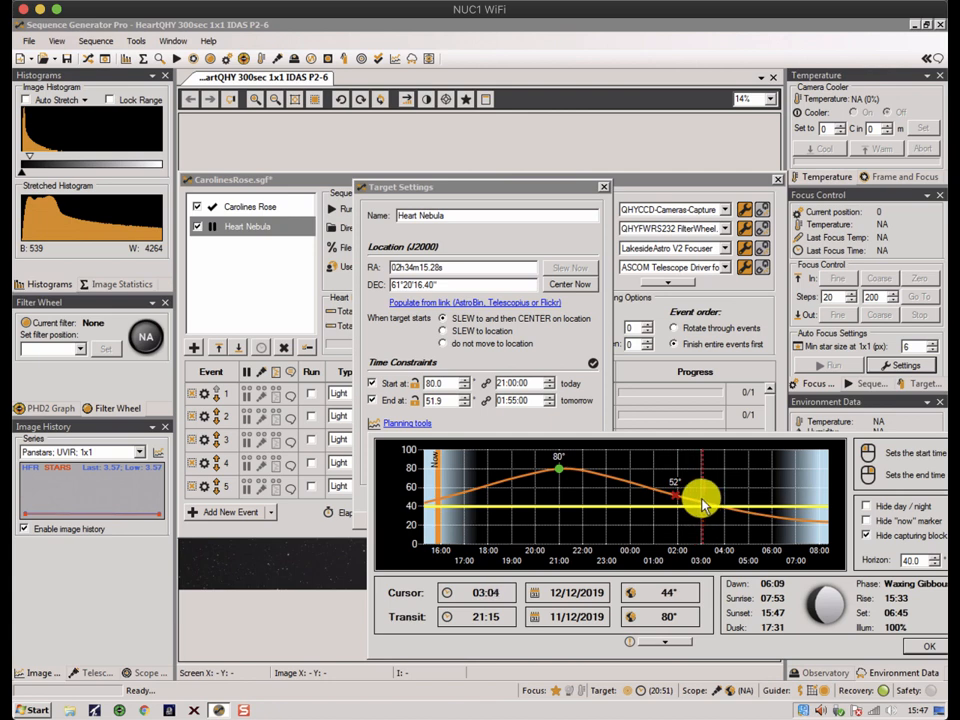
right_click(700, 505)
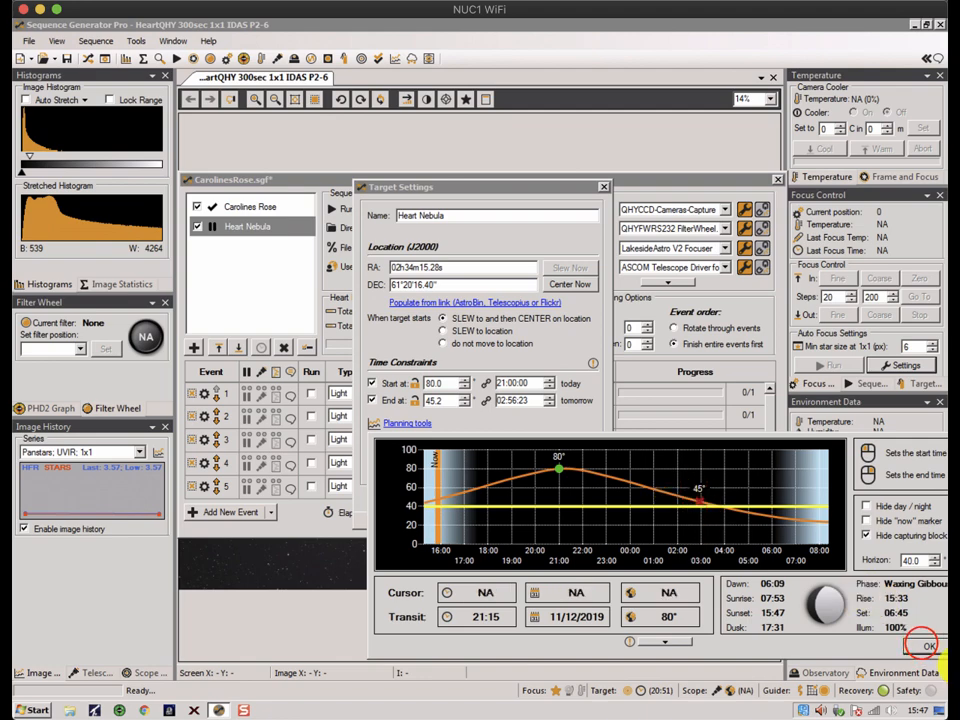
click(922, 646)
click(452, 499)
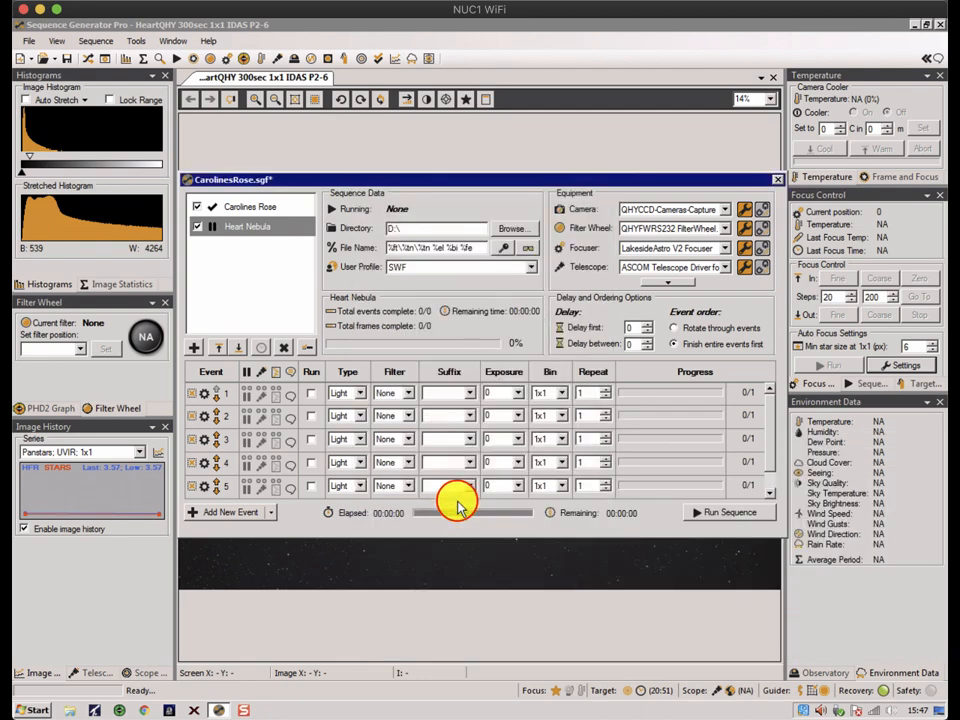
Step: Set the sequence end time to 02:00:00 in the sequence settings and save them
click(307, 347)
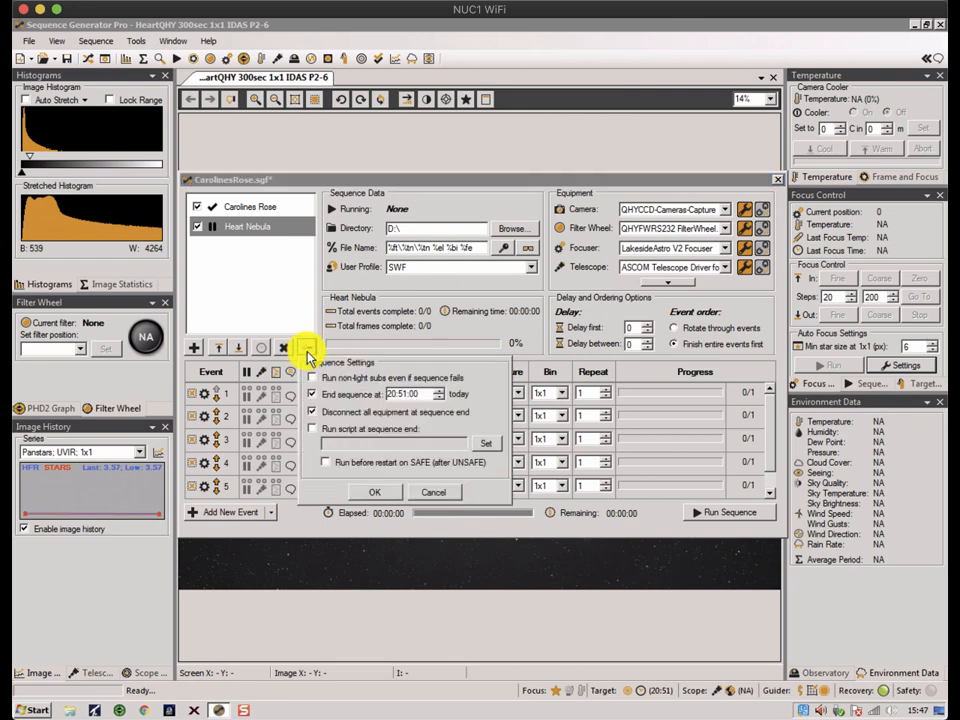
click(417, 394)
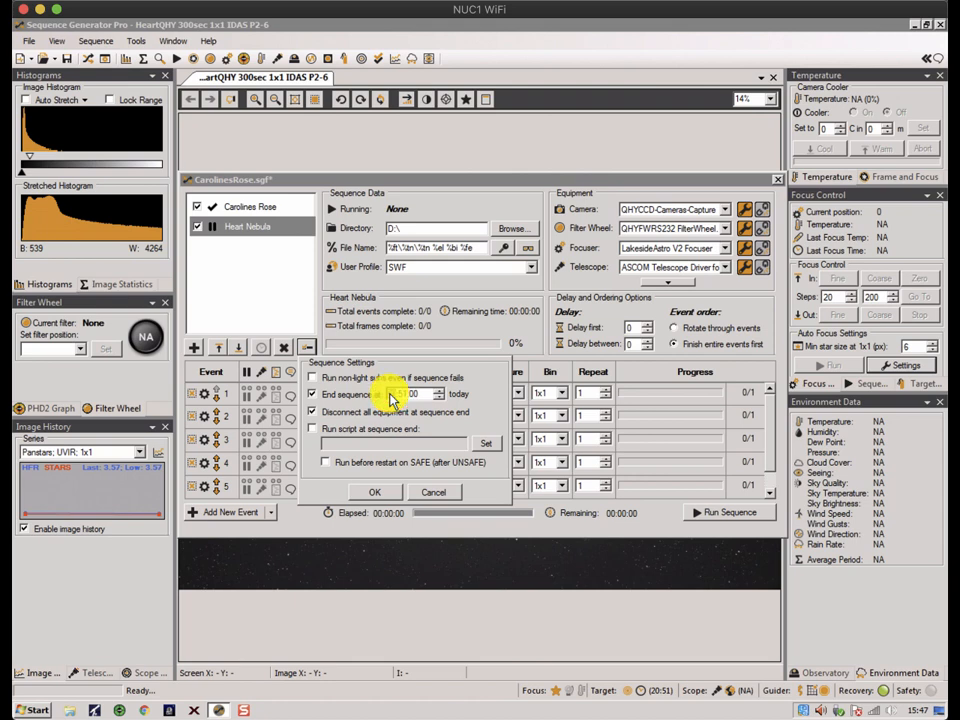
text(02)
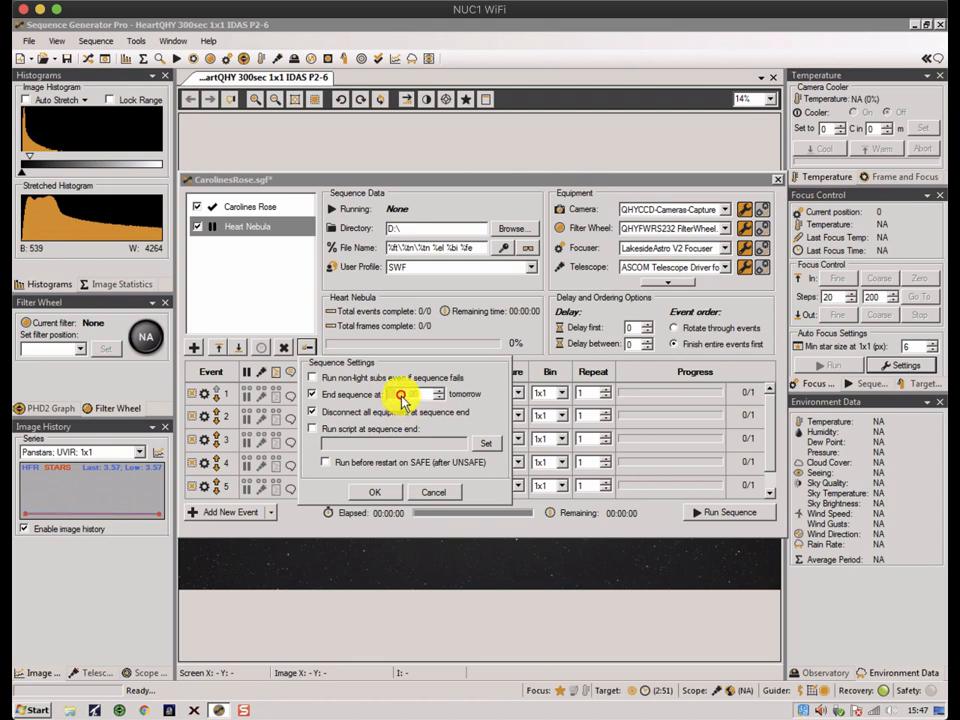
click(403, 396)
text(00)
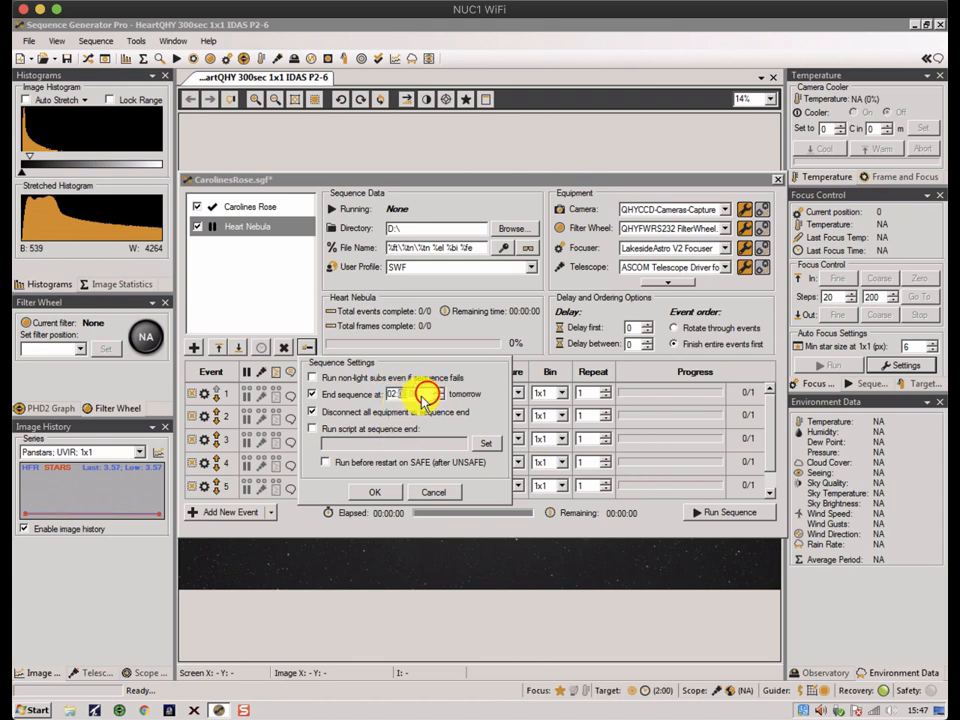
click(428, 395)
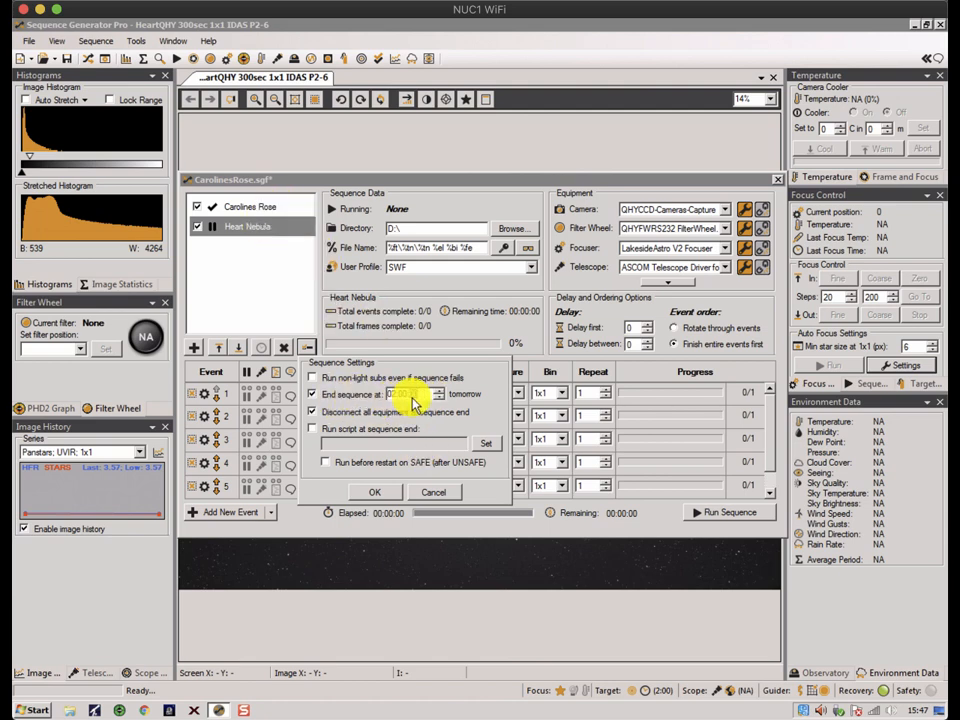
click(386, 490)
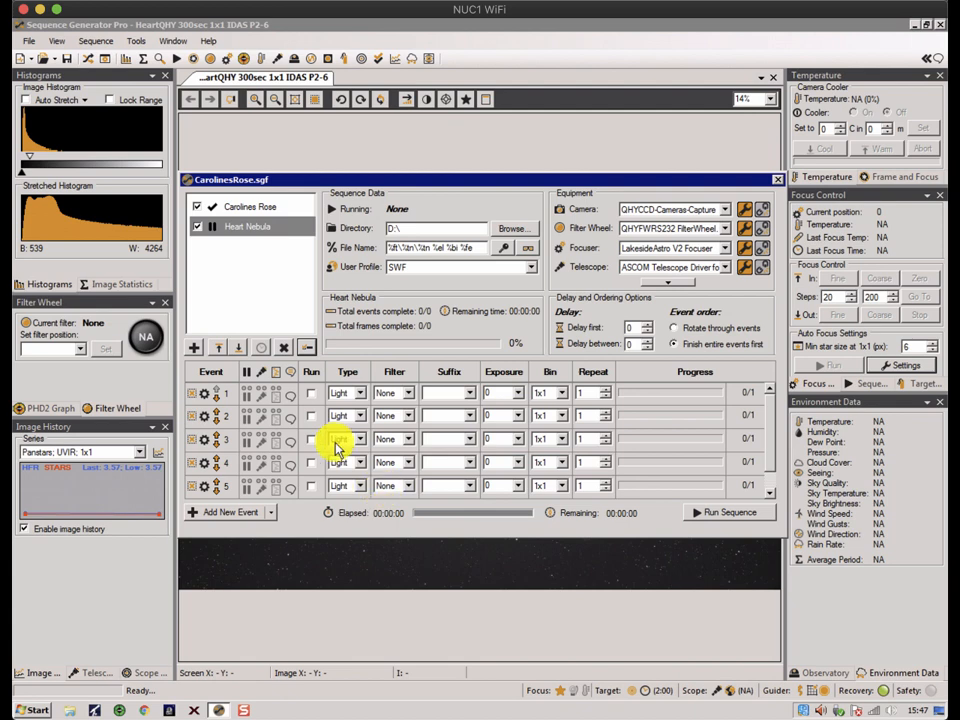
Step: Add a third target to the sequence, and find Bode's Nebula in TheSkyX
click(192, 348)
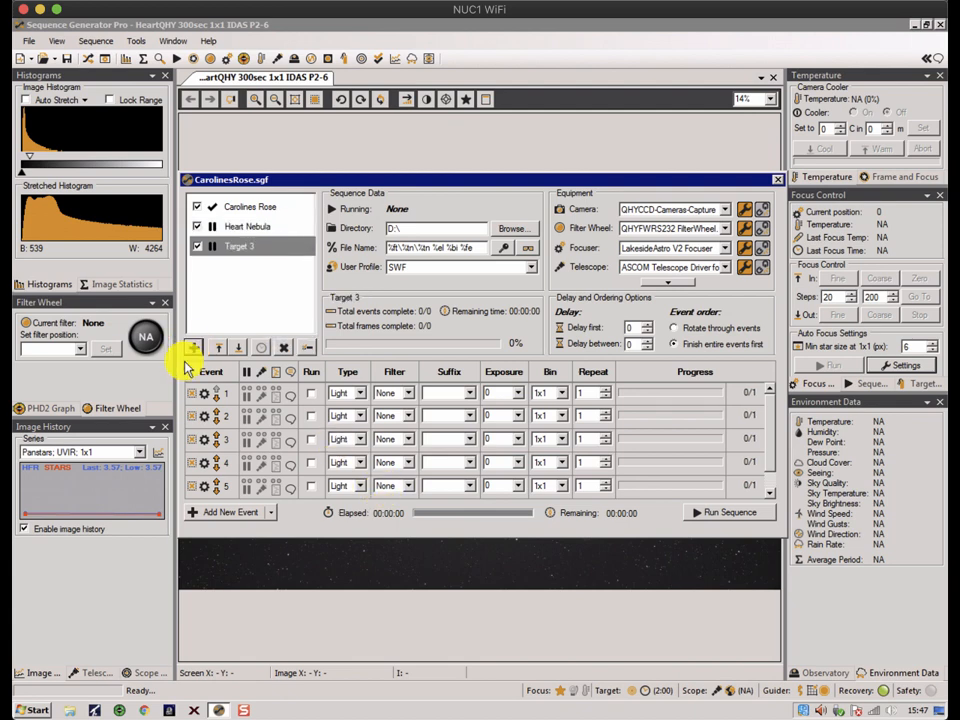
click(190, 709)
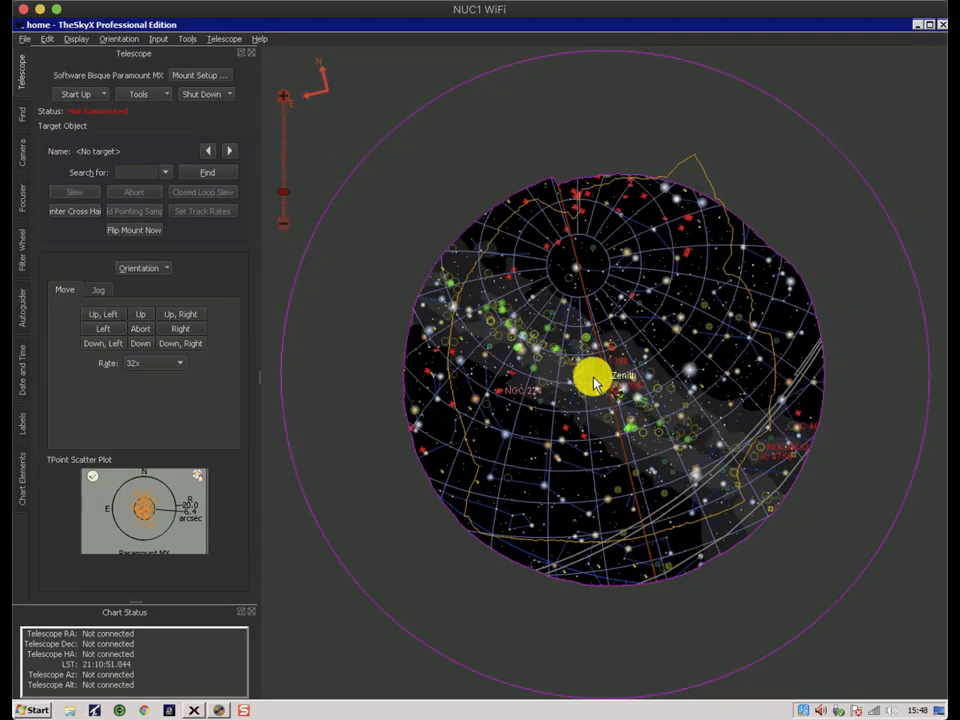
click(24, 113)
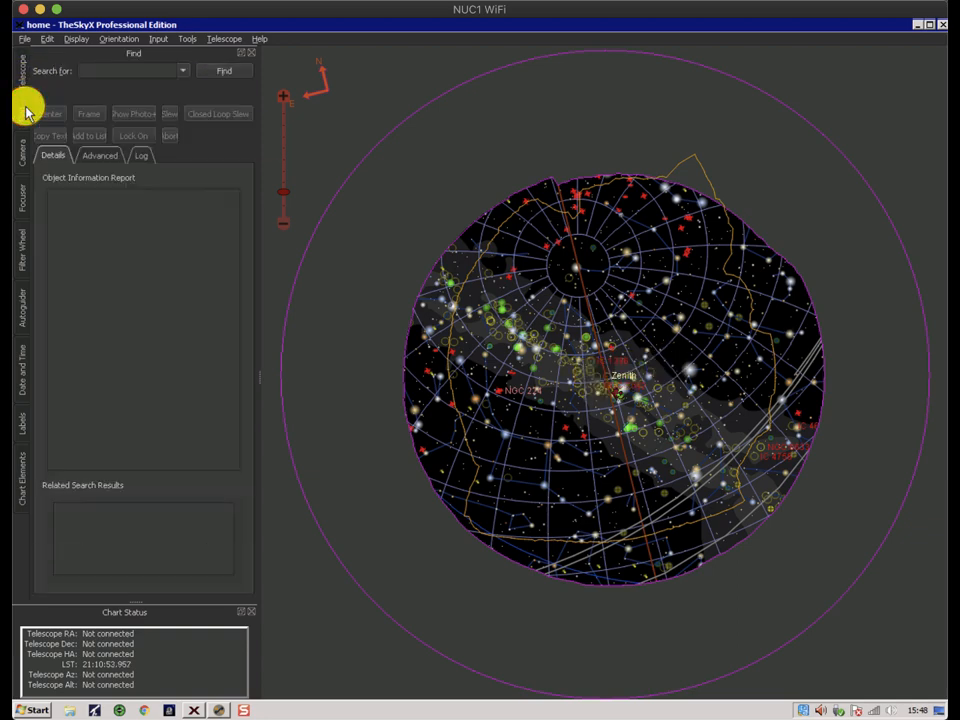
click(143, 70)
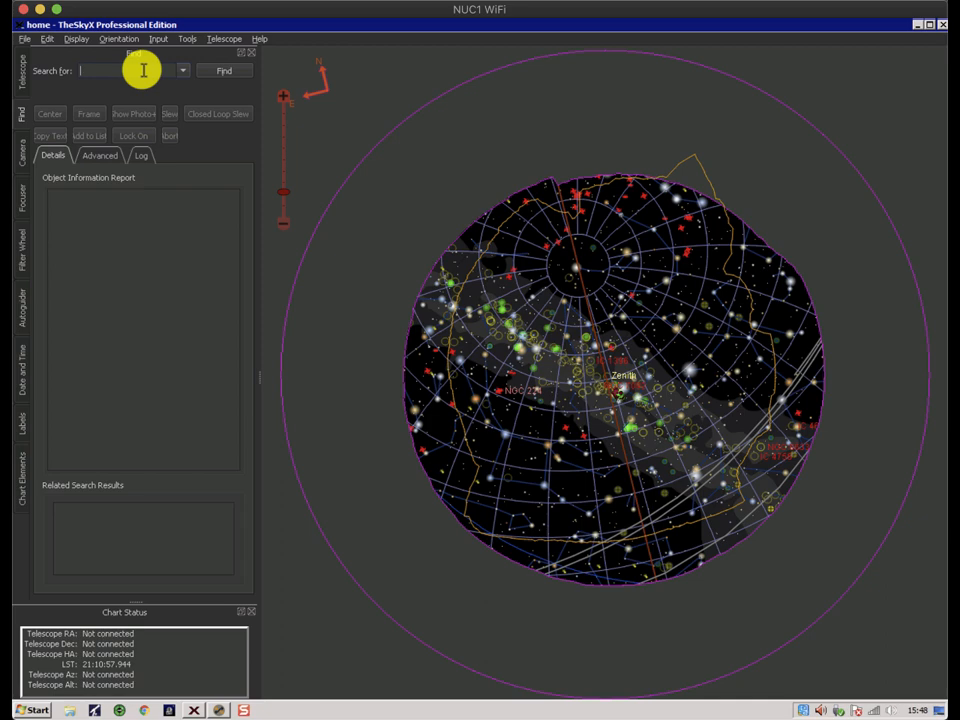
text(bode)
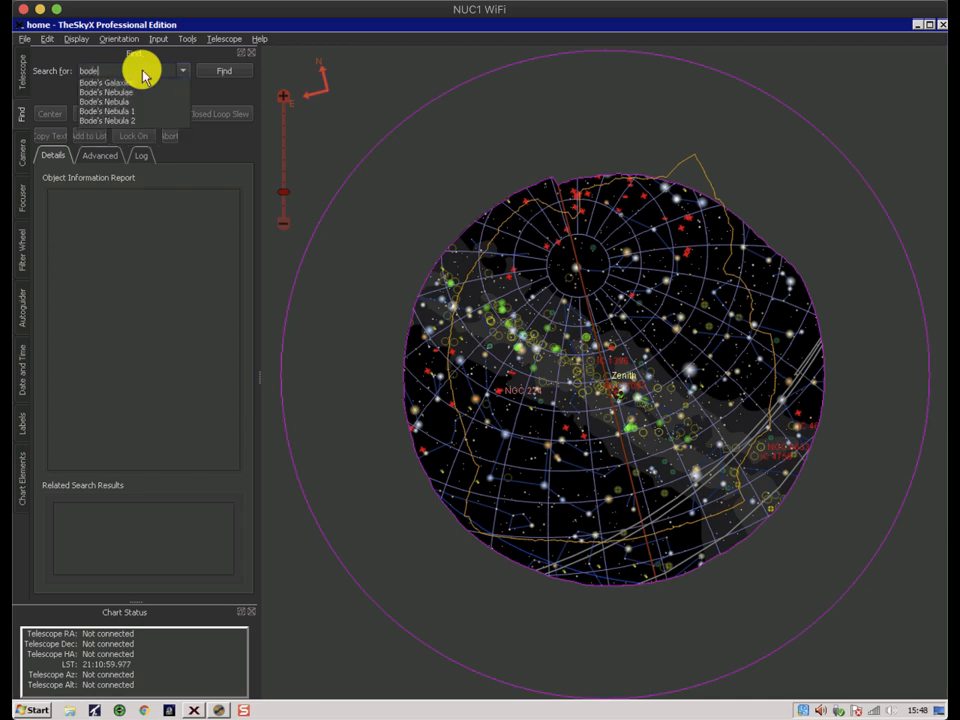
click(108, 101)
click(229, 71)
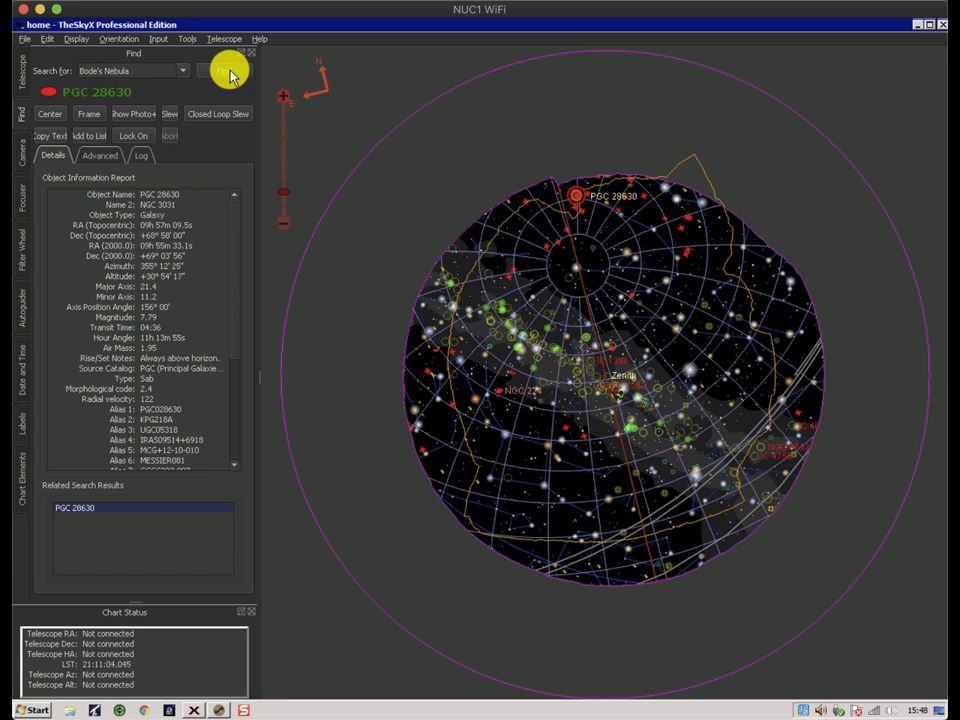
Step: Copy the object's equatorial coordinates (2000.0) and paste them into the third target's location in Sequence Generator Pro
right_click(152, 254)
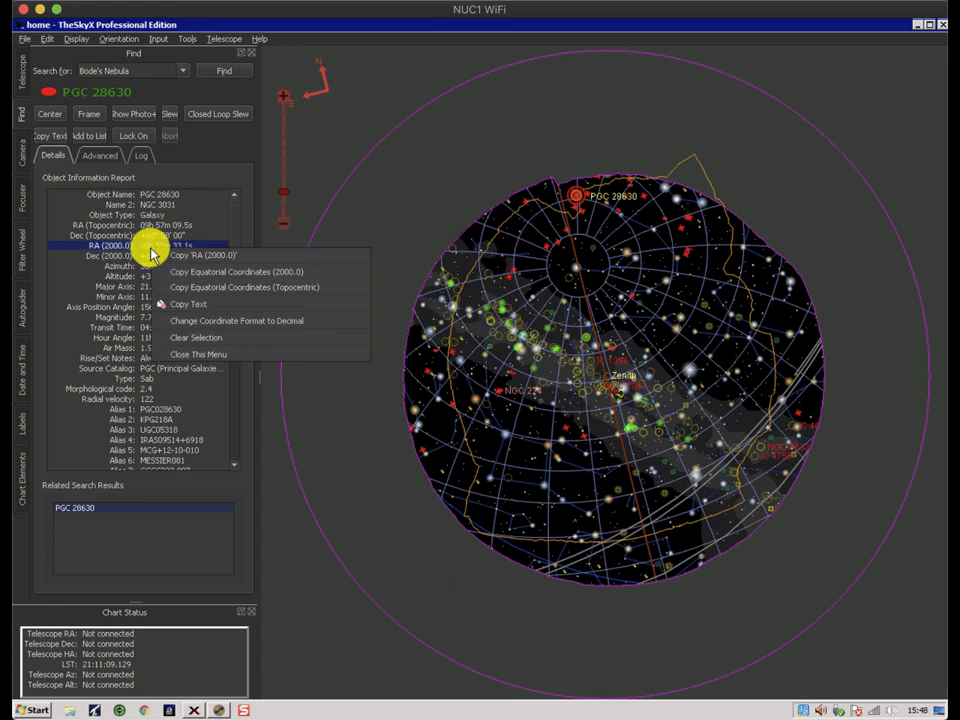
click(243, 268)
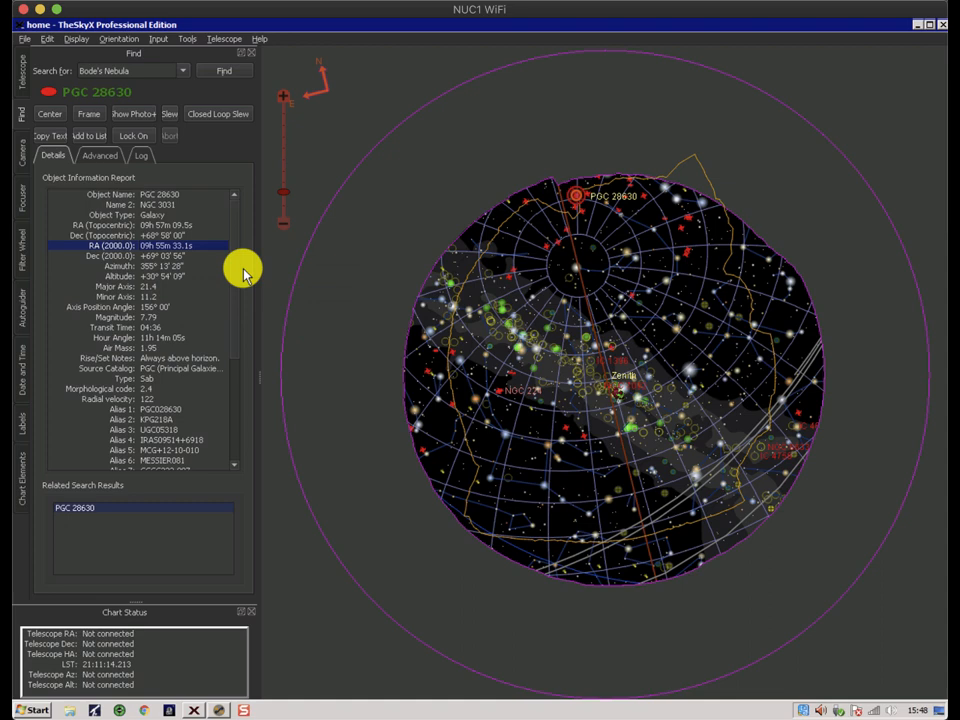
click(220, 710)
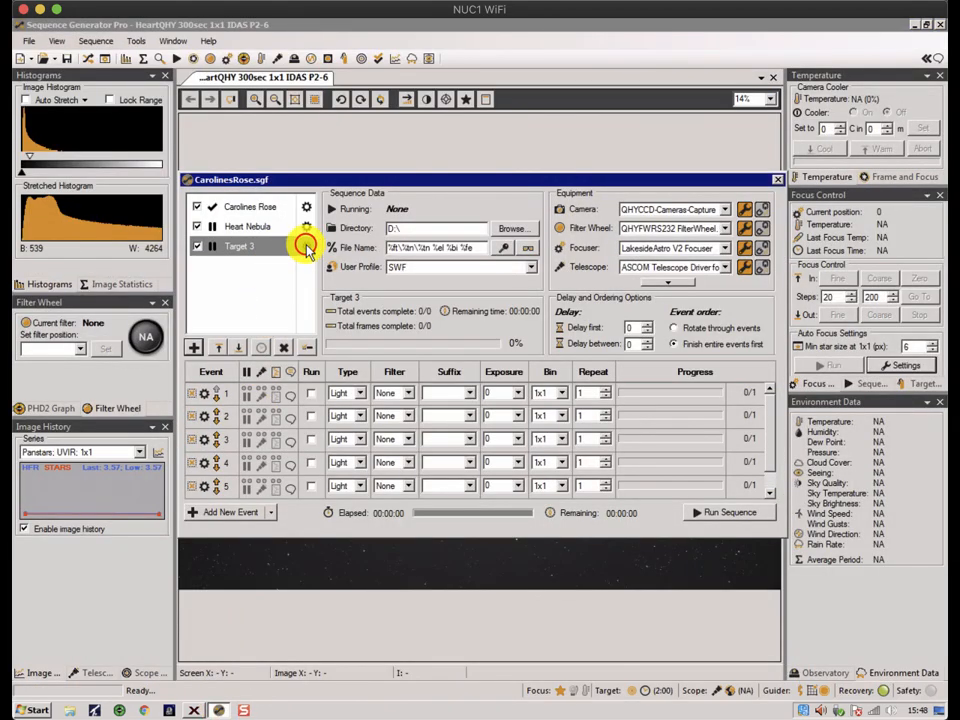
click(306, 246)
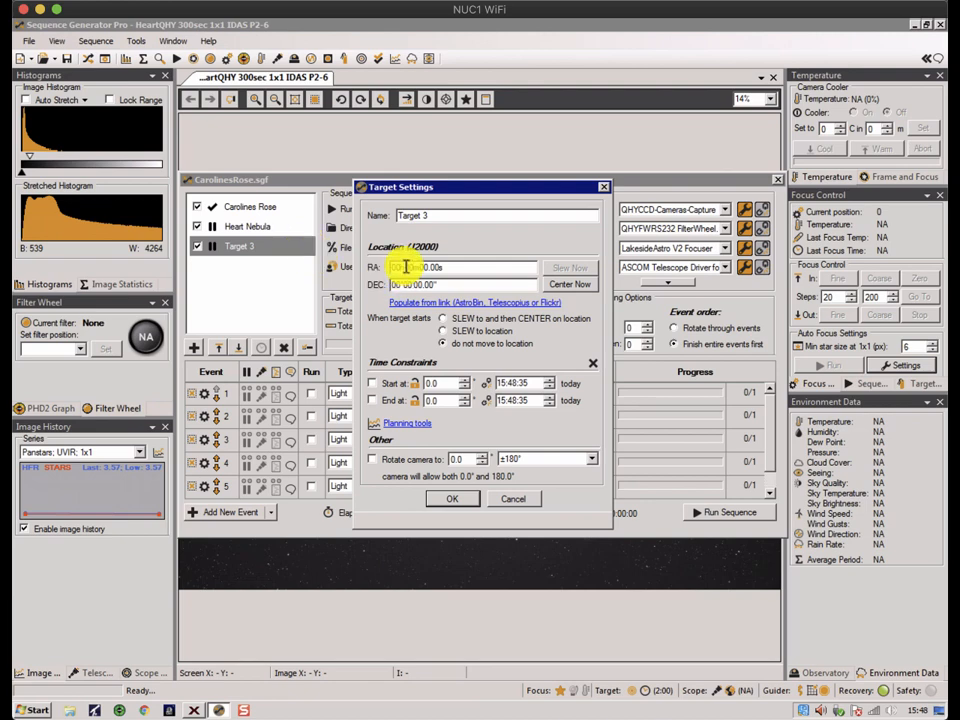
right_click(405, 265)
click(440, 313)
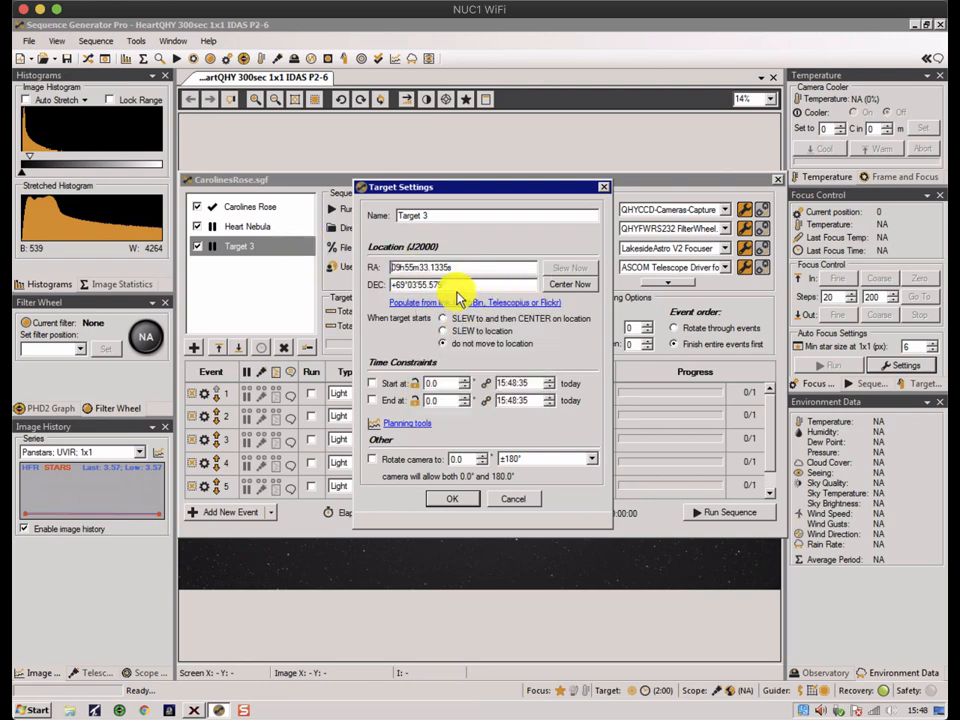
Step: Name the third target Bode and display its altitude chart in the planning tools
drag(437, 214, 390, 216)
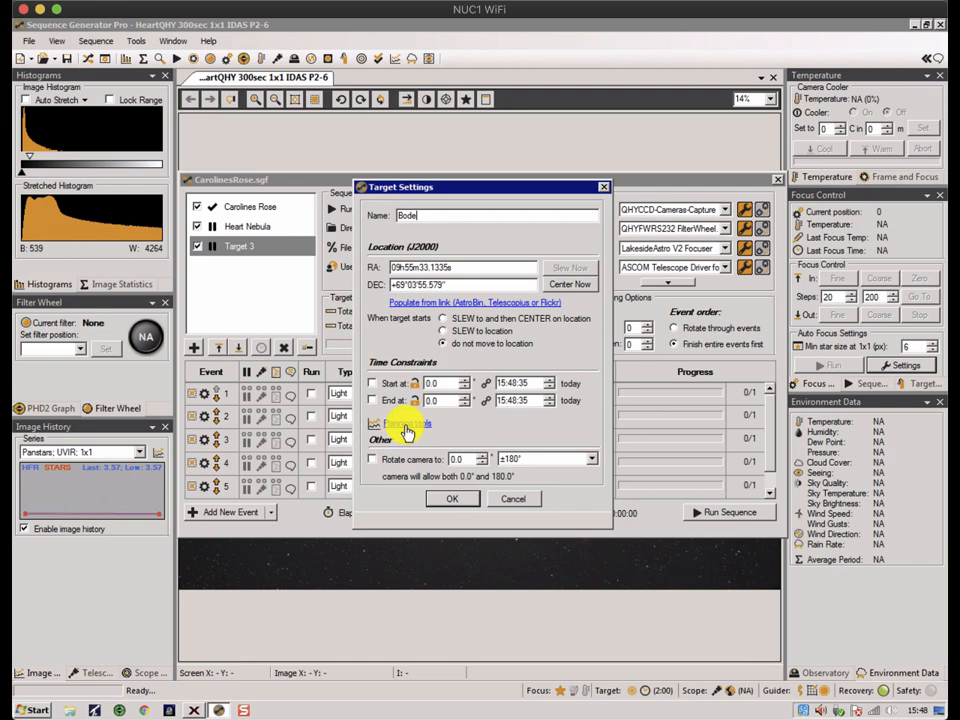
click(407, 424)
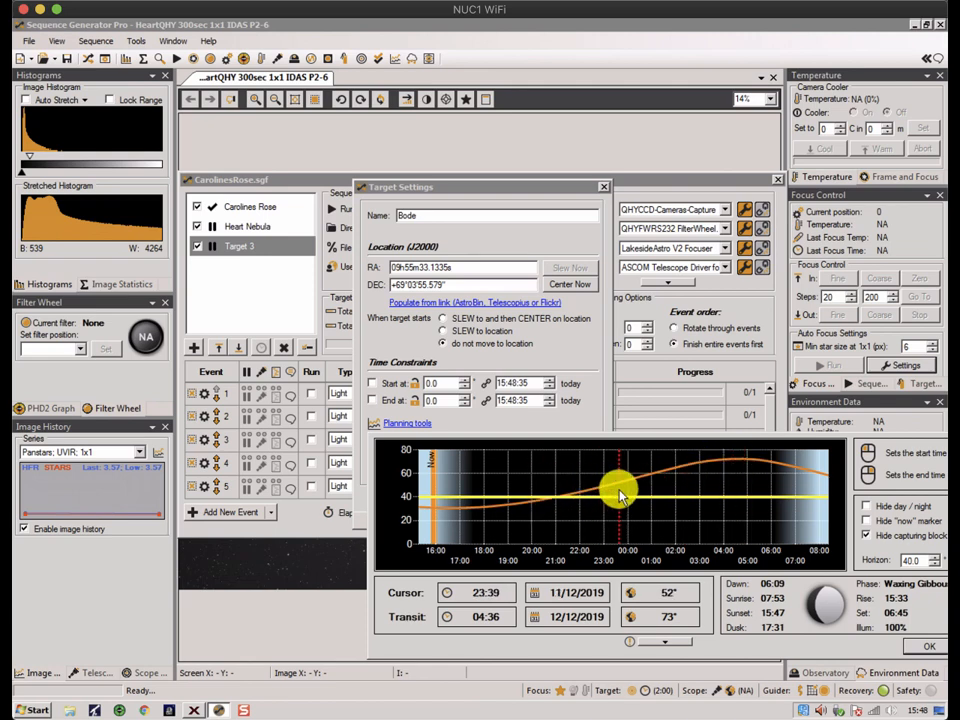
Step: Close the altitude chart without time constraints and save Bode's target settings
click(927, 647)
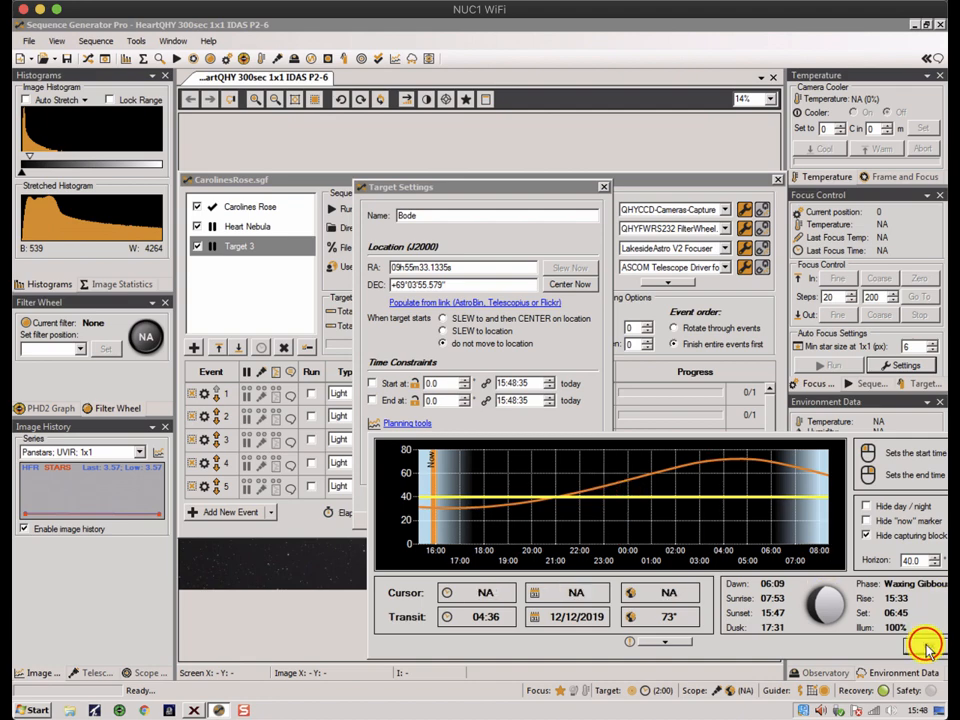
click(455, 498)
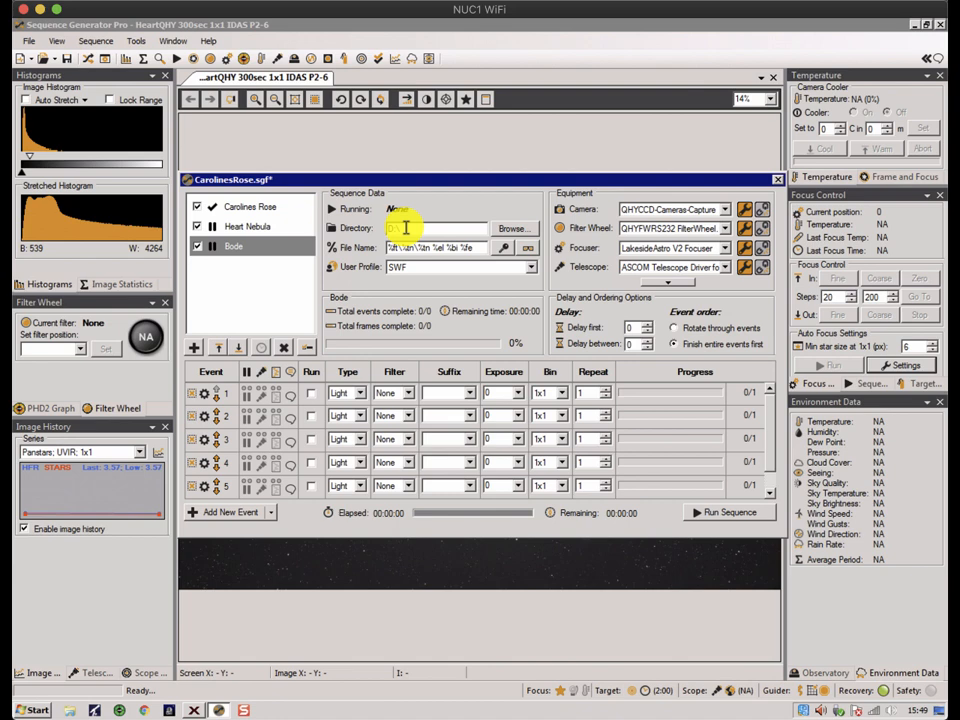
Step: Look up the file name pattern codes and preview the save path for event 1
click(503, 248)
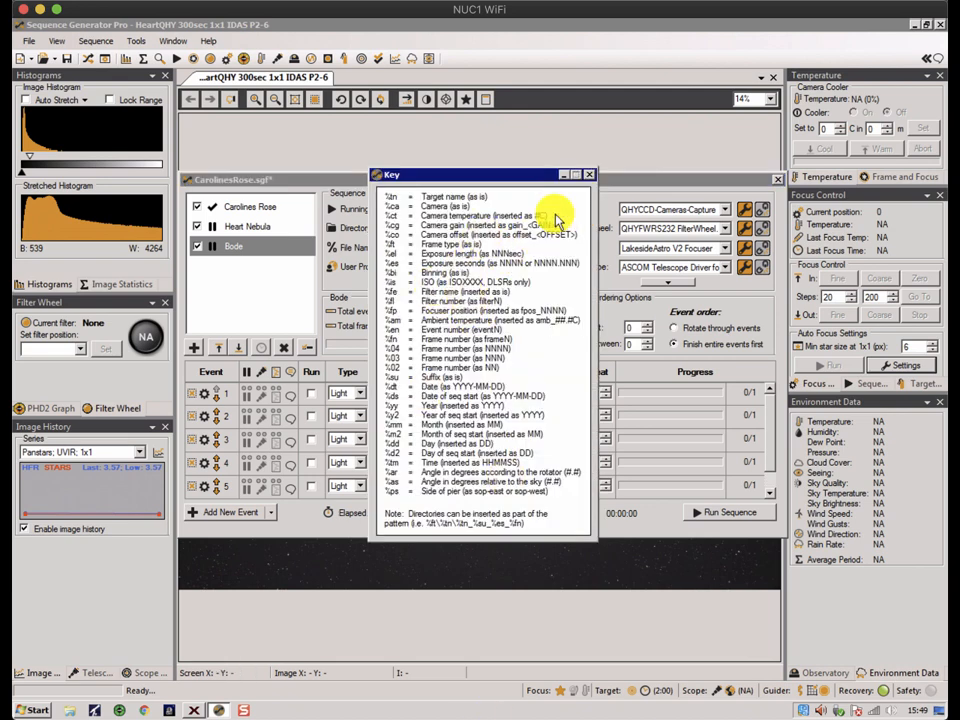
click(589, 177)
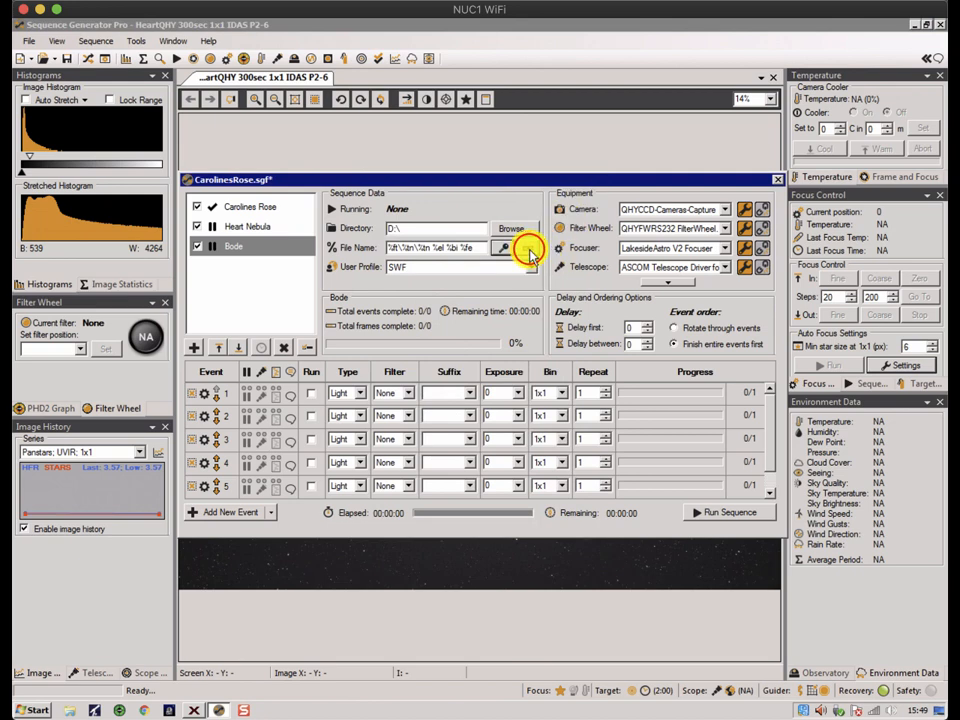
click(530, 254)
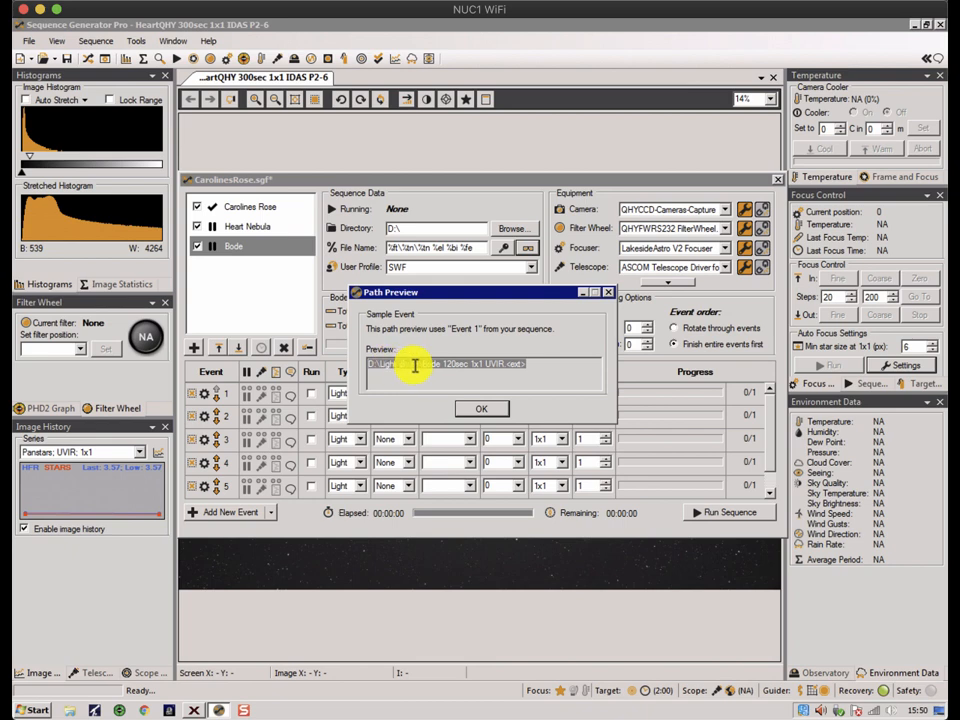
click(481, 409)
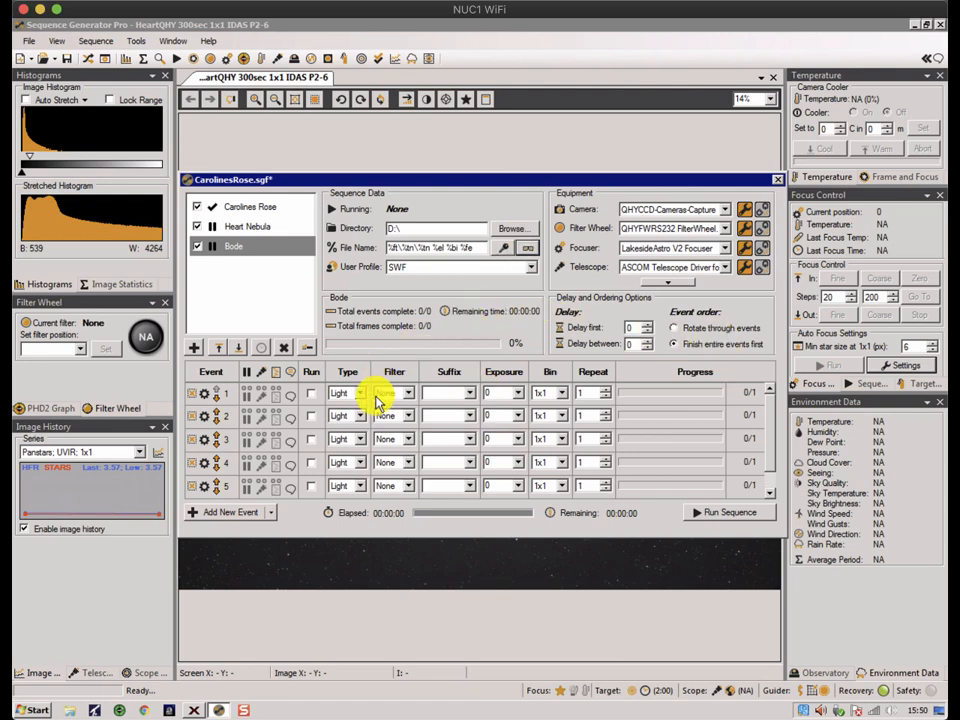
Step: Enable Bode's events 1 and 2, and assign the filters UVIR, IDAS P2 and DNB to events 1 to 3
click(310, 395)
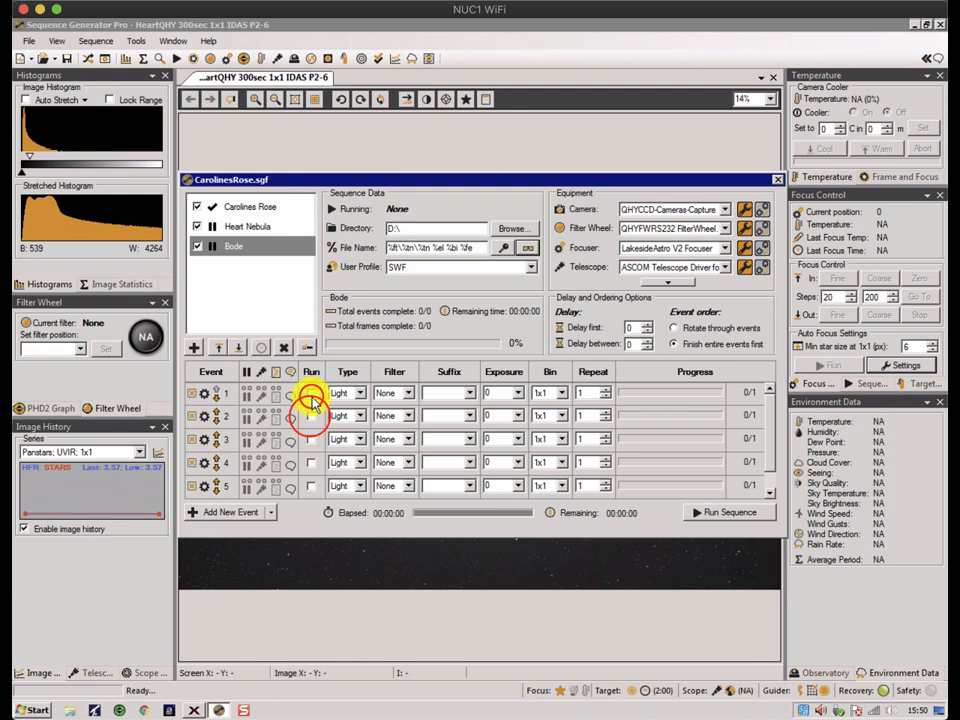
click(310, 417)
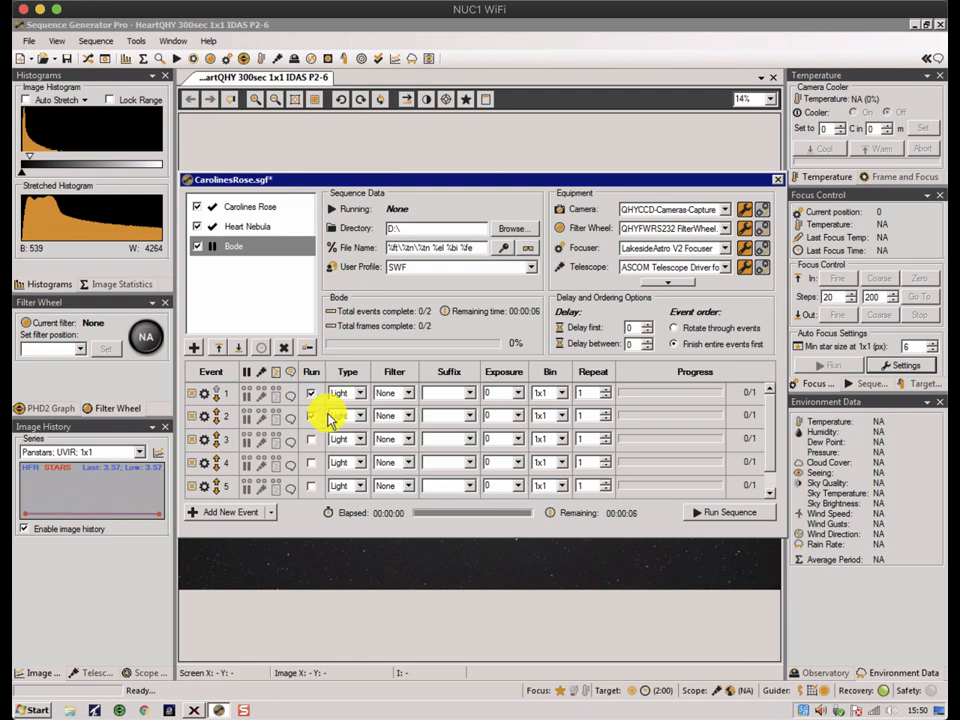
click(407, 391)
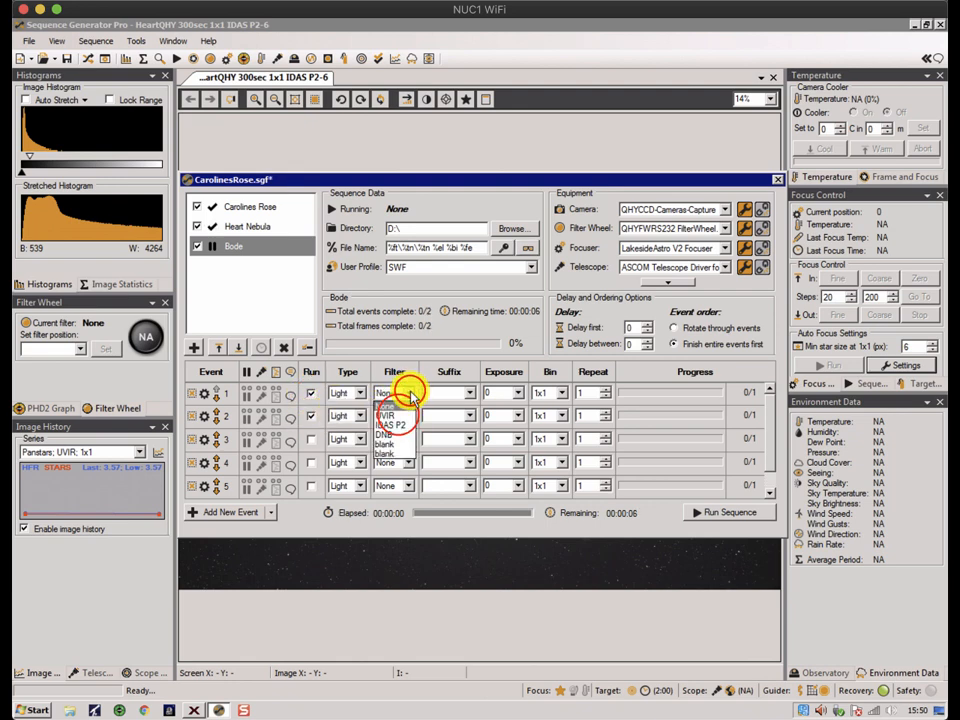
click(400, 415)
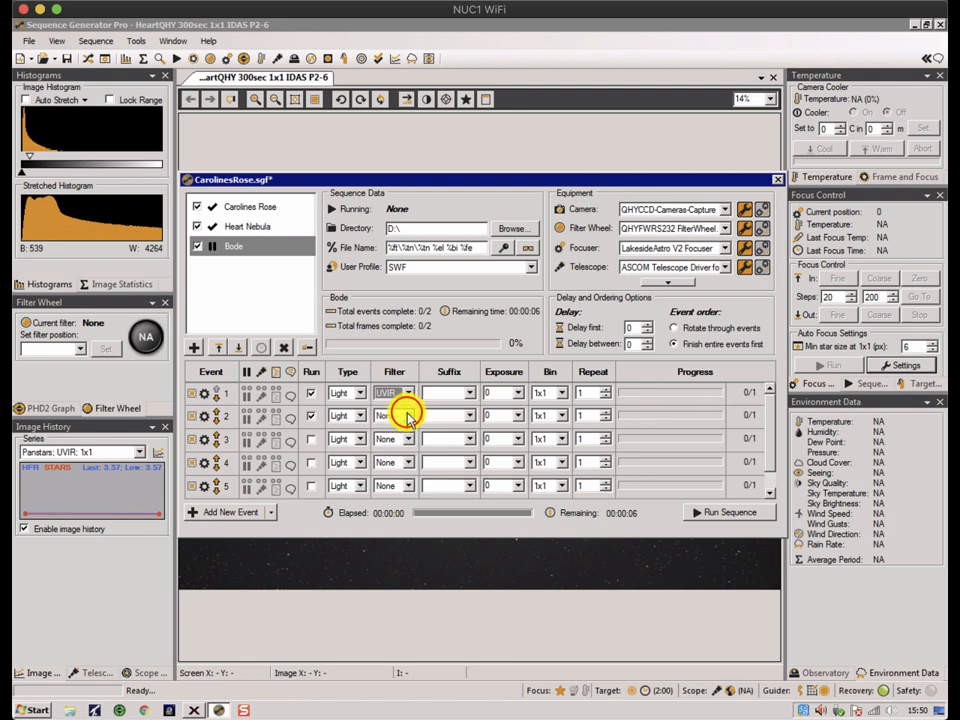
click(407, 416)
click(390, 447)
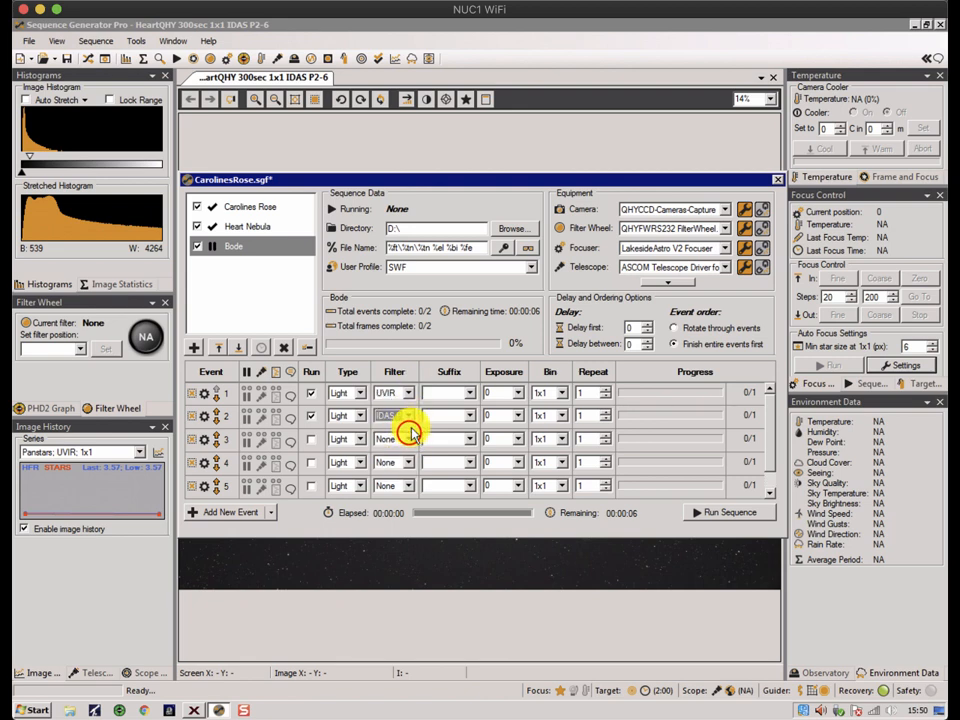
click(408, 438)
click(393, 486)
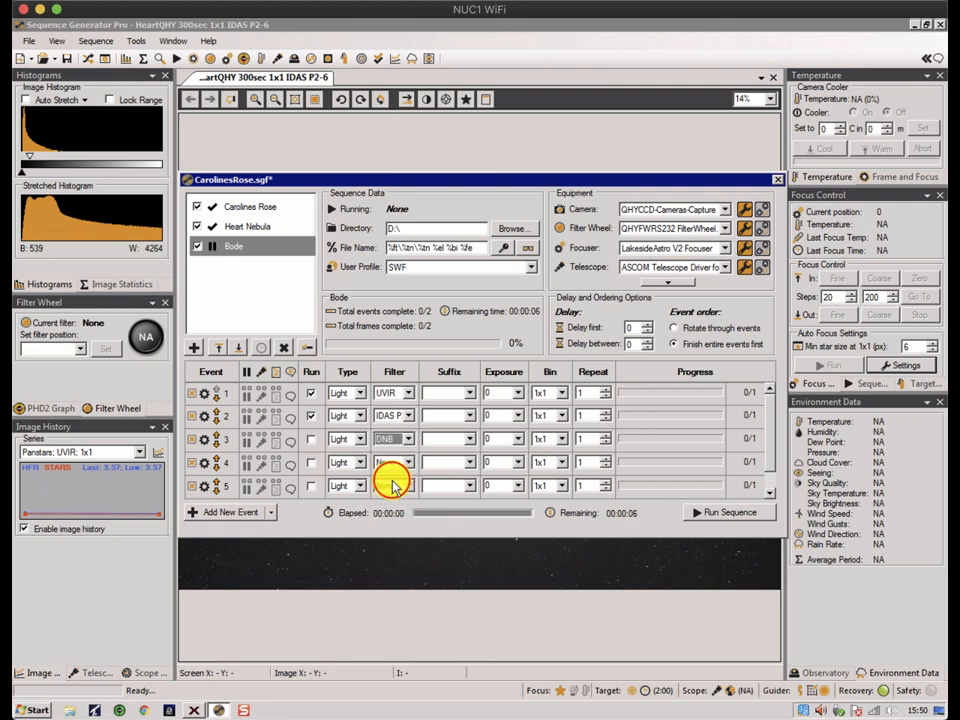
Step: Set the exposures of Bode's events 1, 2 and 3 to 1 m, 2 m and 13m
click(516, 392)
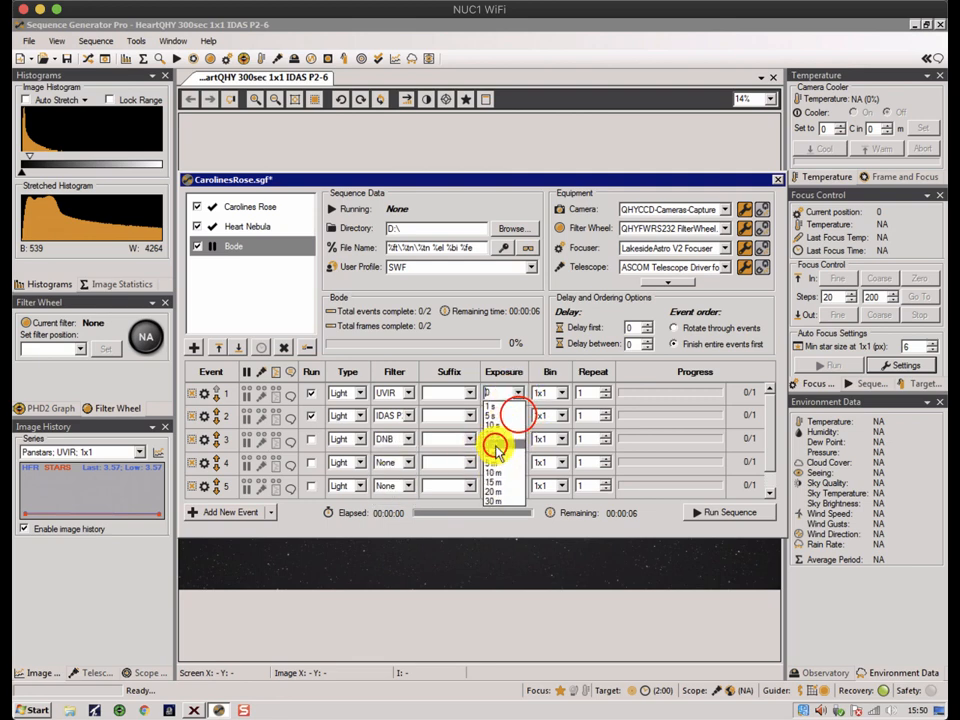
click(495, 444)
click(516, 415)
click(496, 475)
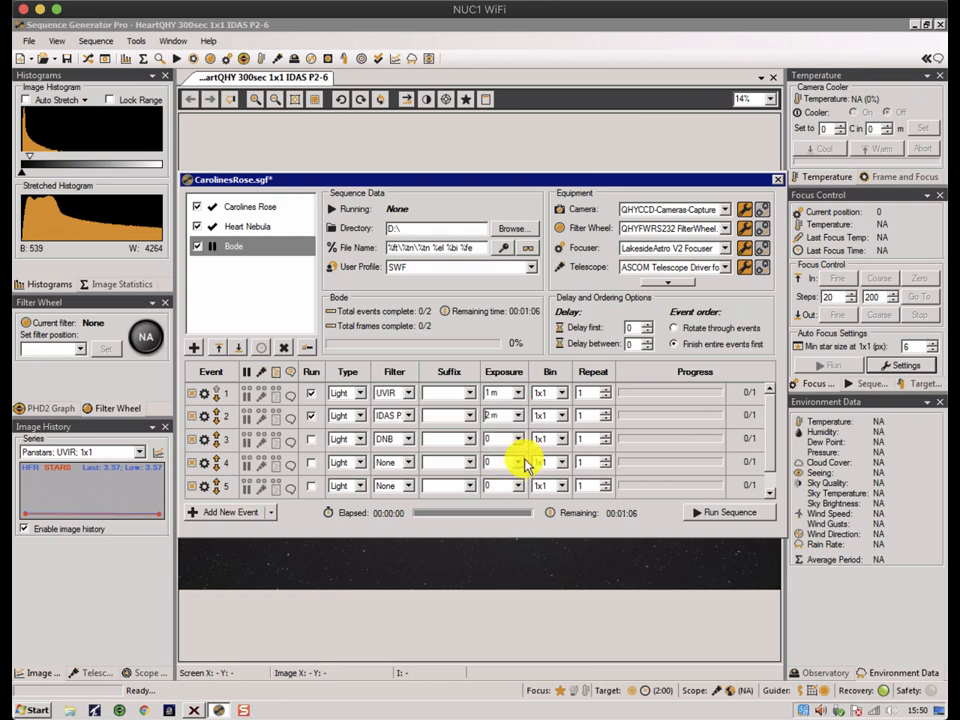
click(500, 441)
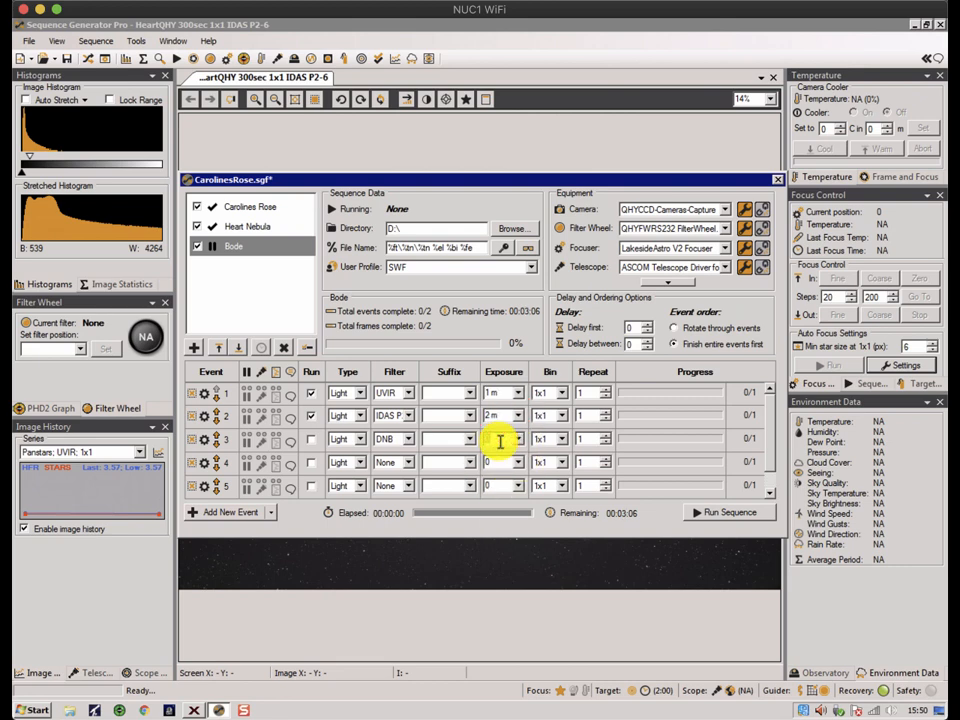
text(13m)
click(499, 414)
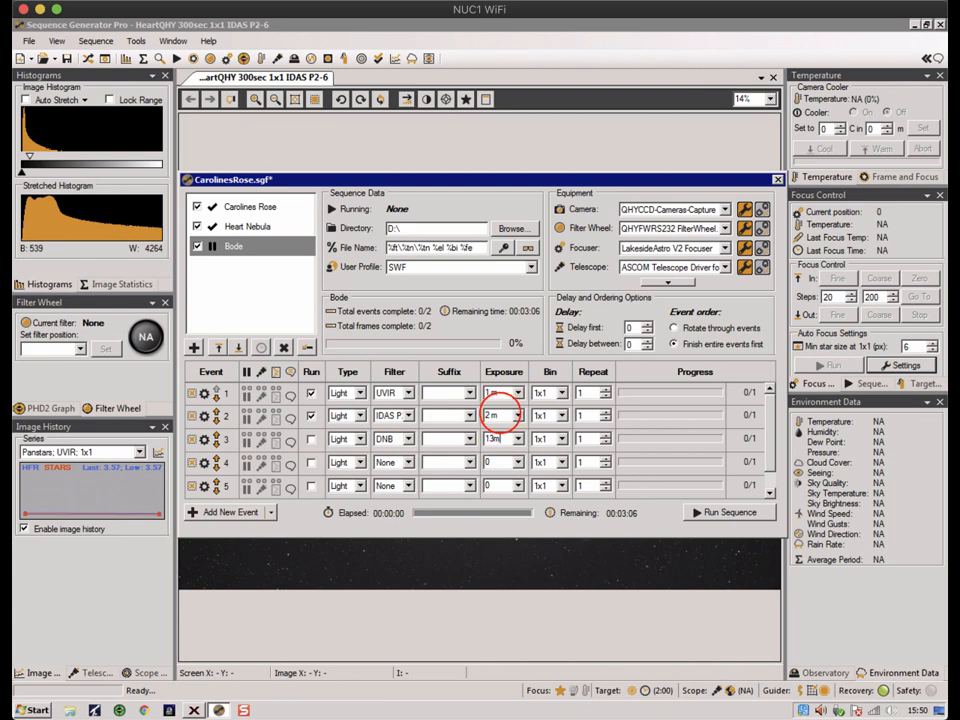
Step: Set the repeat count to 20 for all of Bode's events, and give event 1 the suffix g0O50
click(594, 391)
click(594, 372)
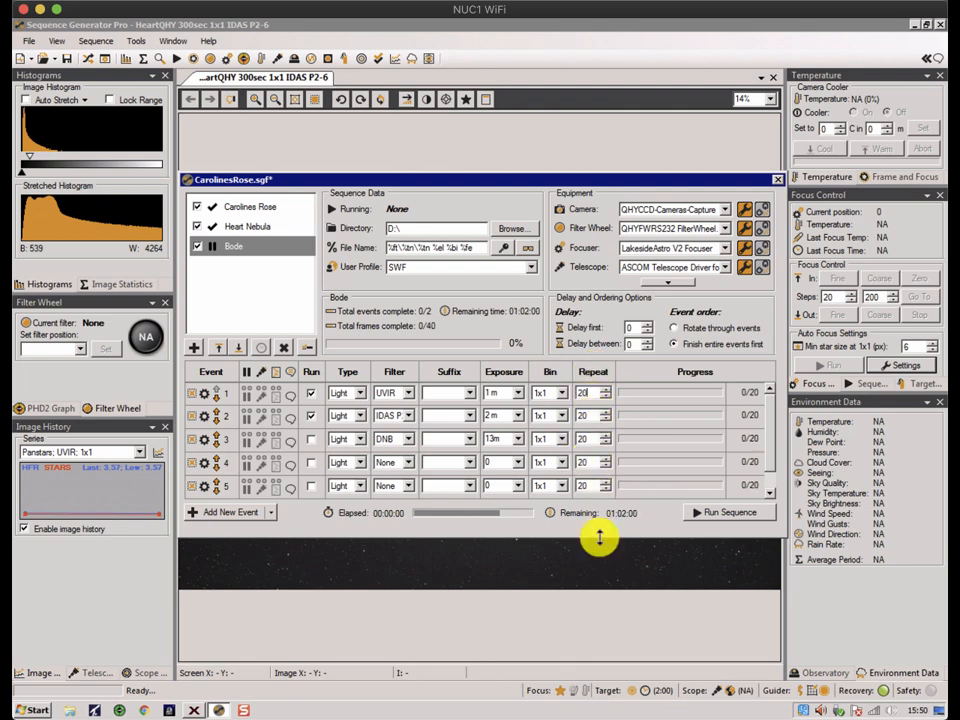
click(469, 395)
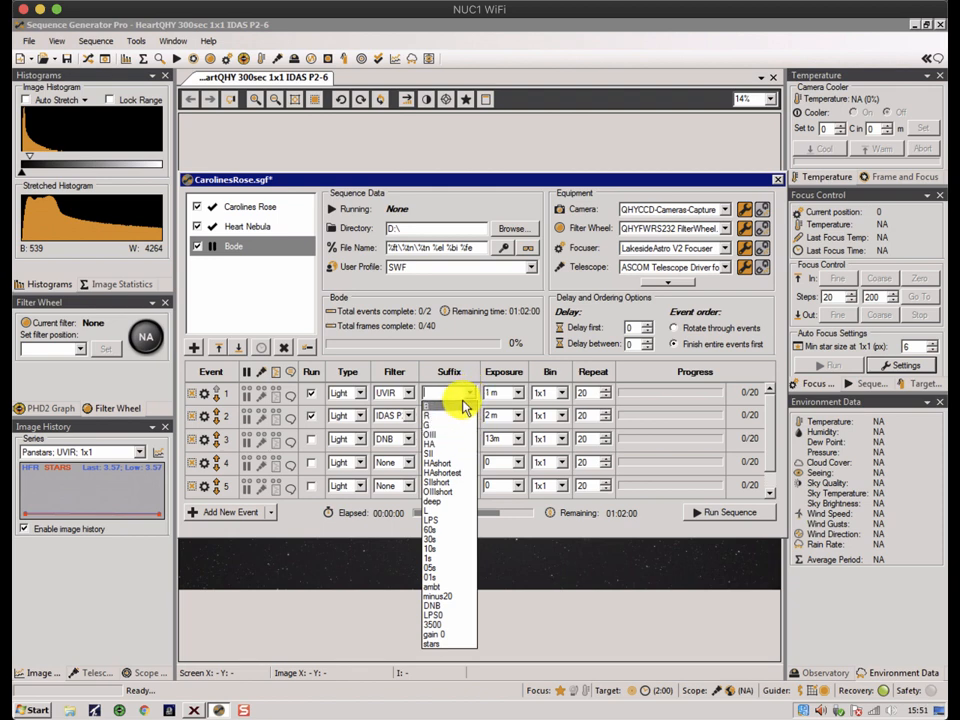
click(442, 393)
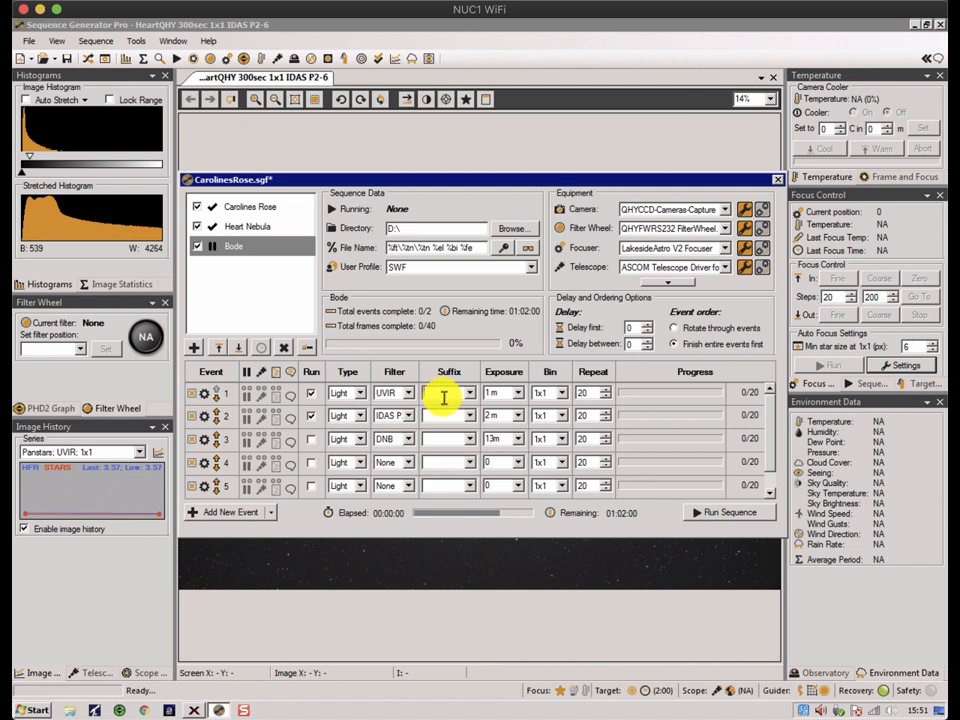
text(g0050)
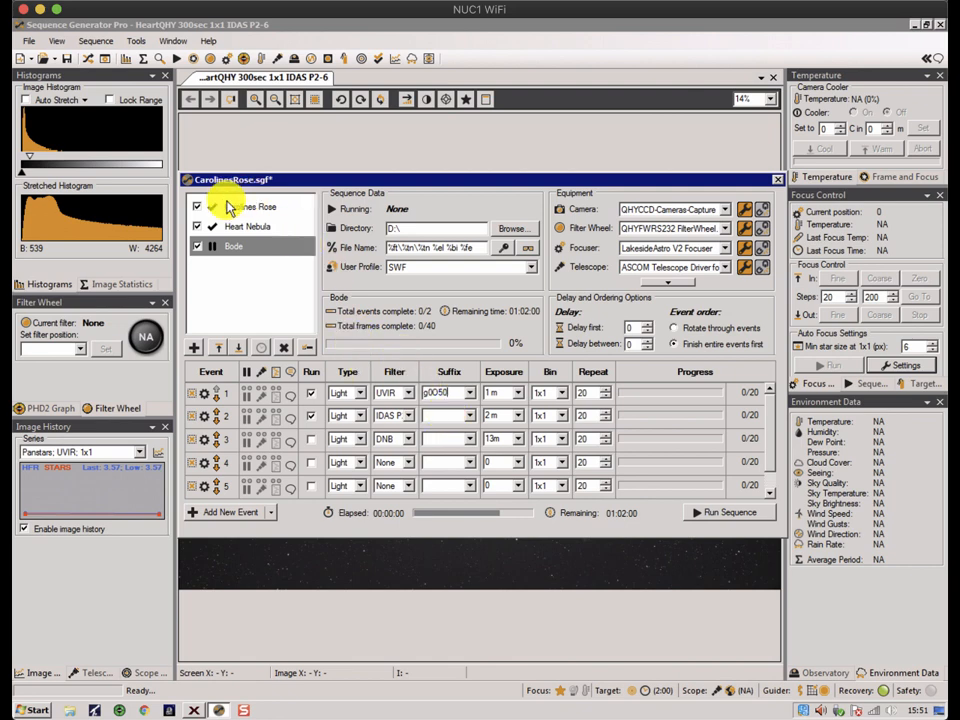
Step: Switch to the Carolines Rose target and save the sequence
mouse_move(234, 214)
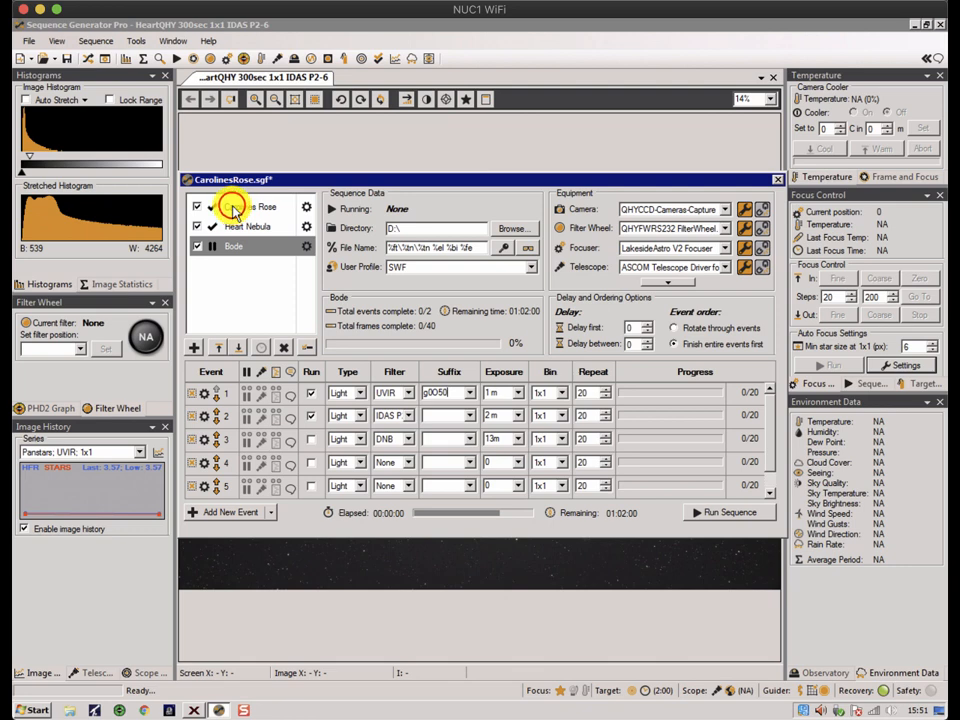
click(234, 213)
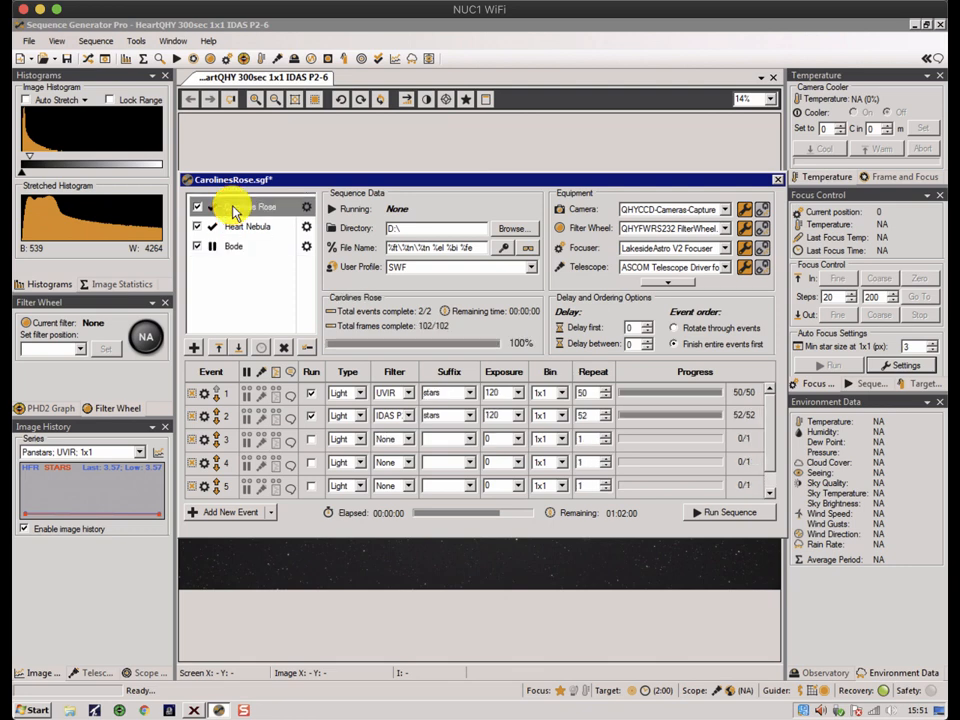
key(ctrl+s)
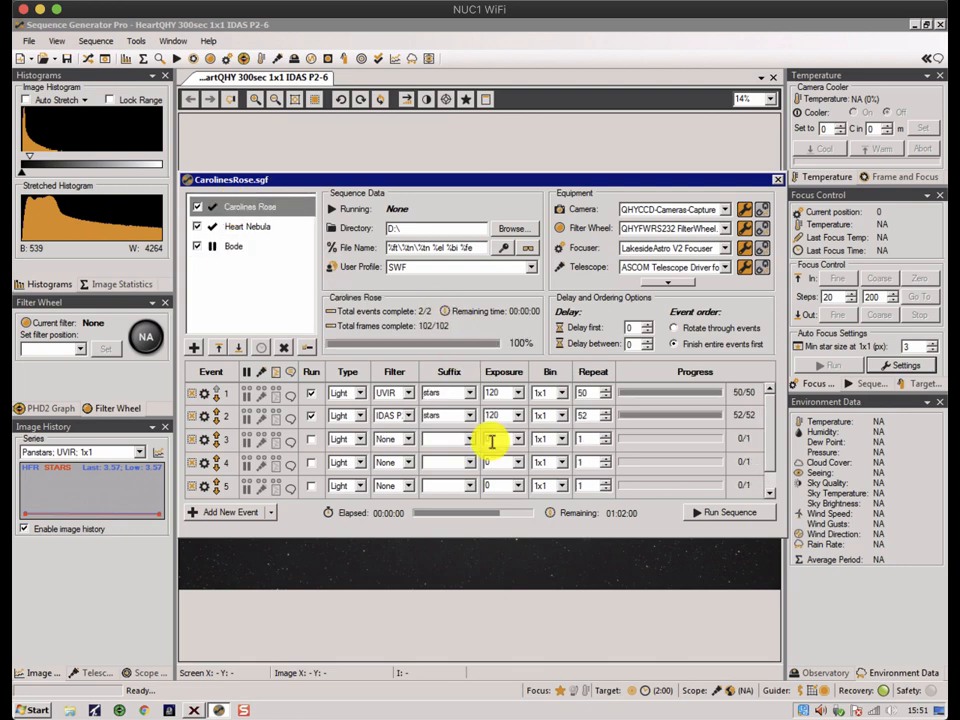
click(313, 416)
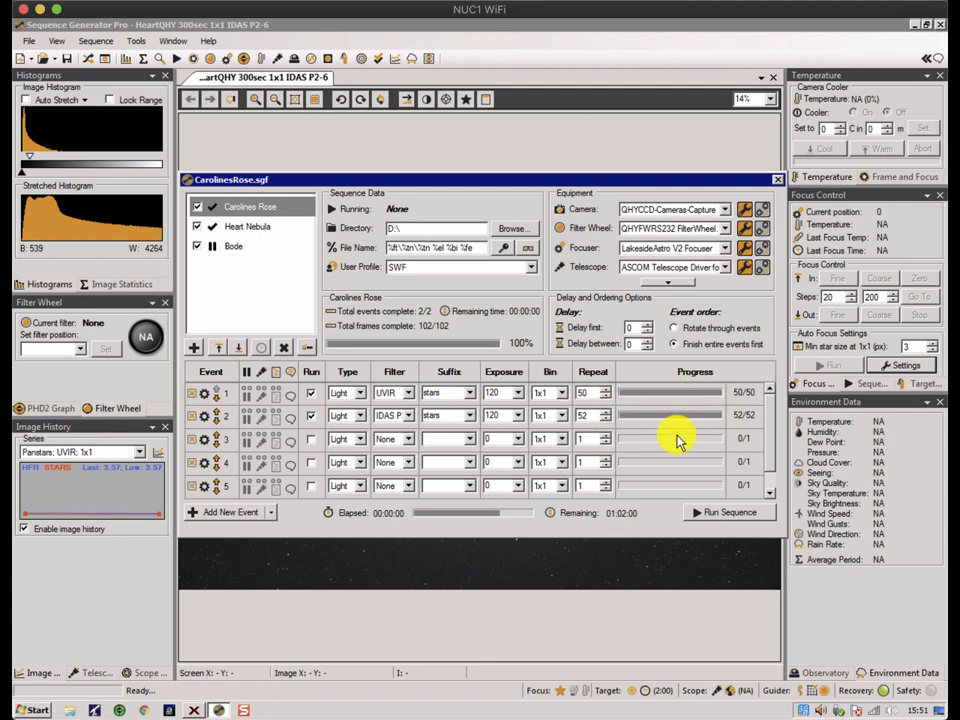
click(604, 412)
click(604, 412)
click(604, 411)
click(604, 411)
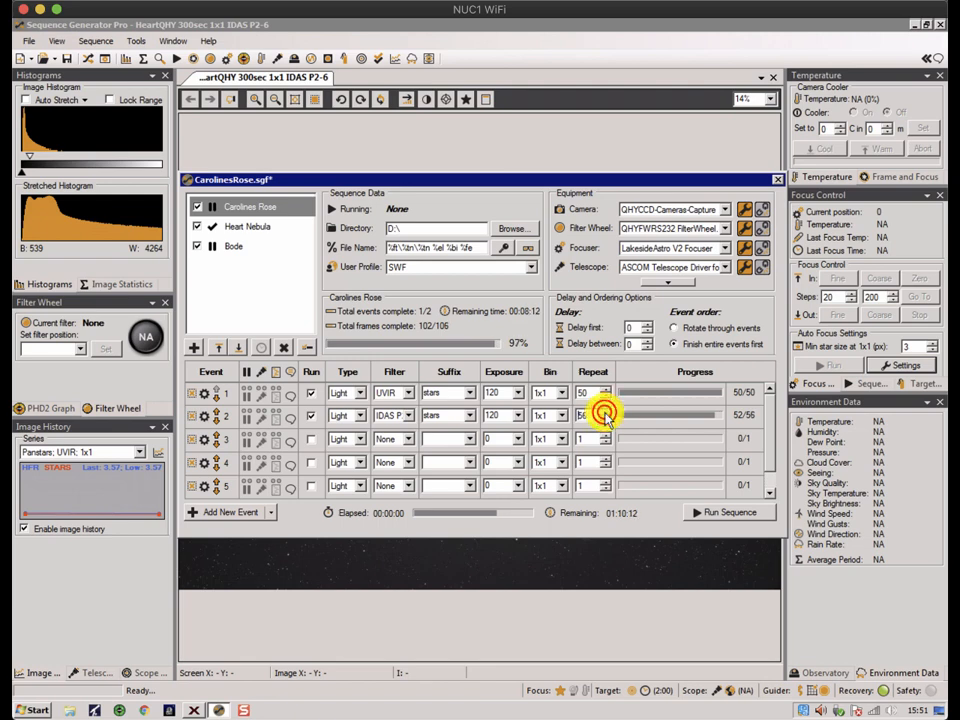
click(604, 411)
click(604, 411)
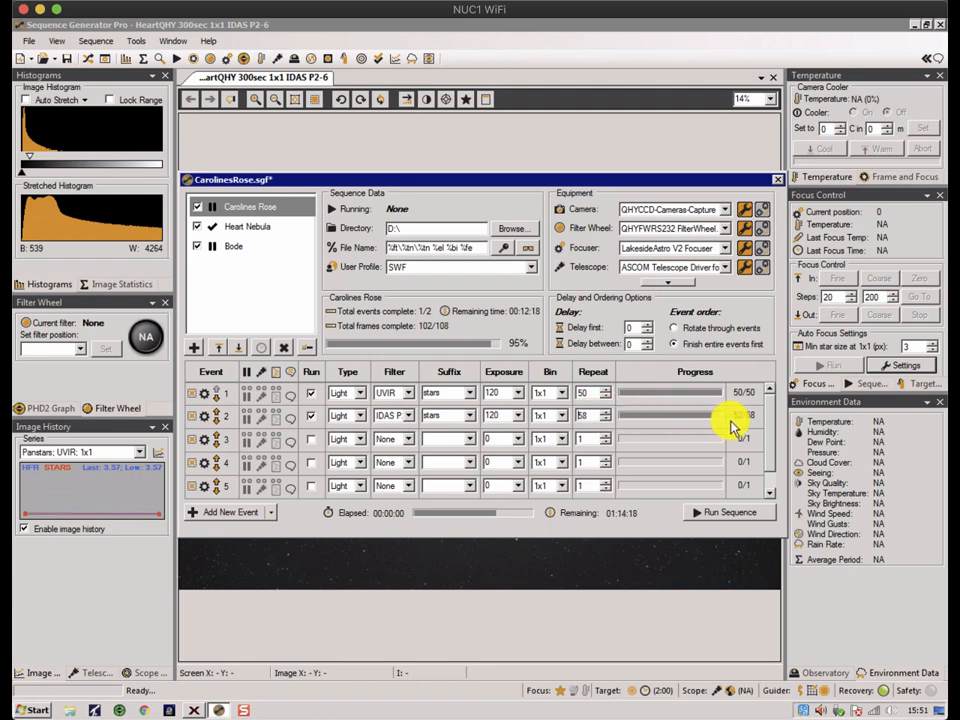
click(604, 411)
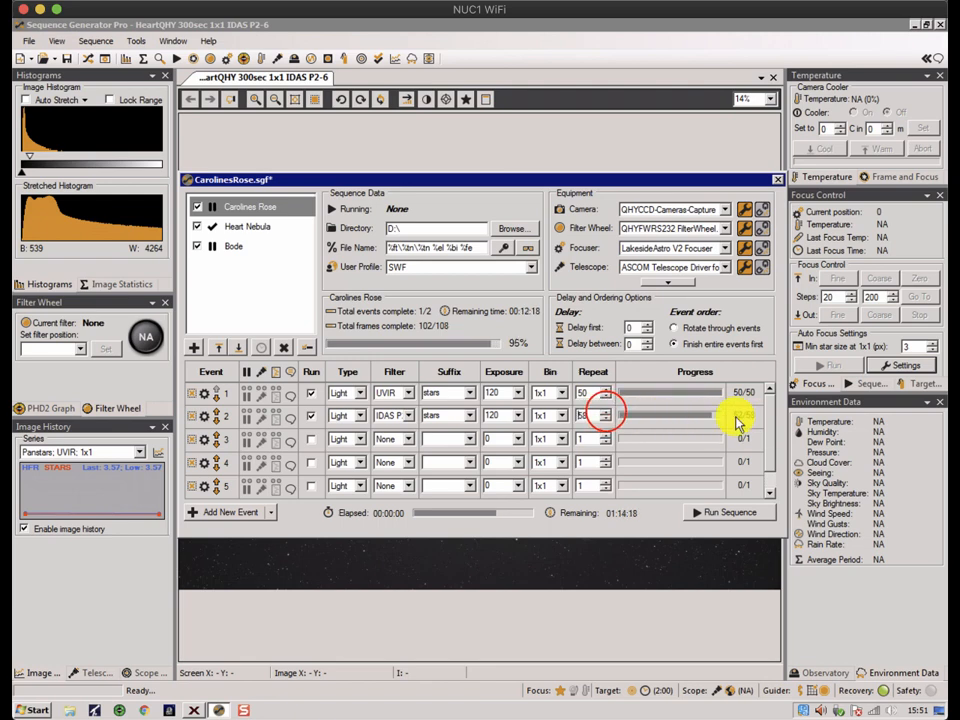
click(605, 412)
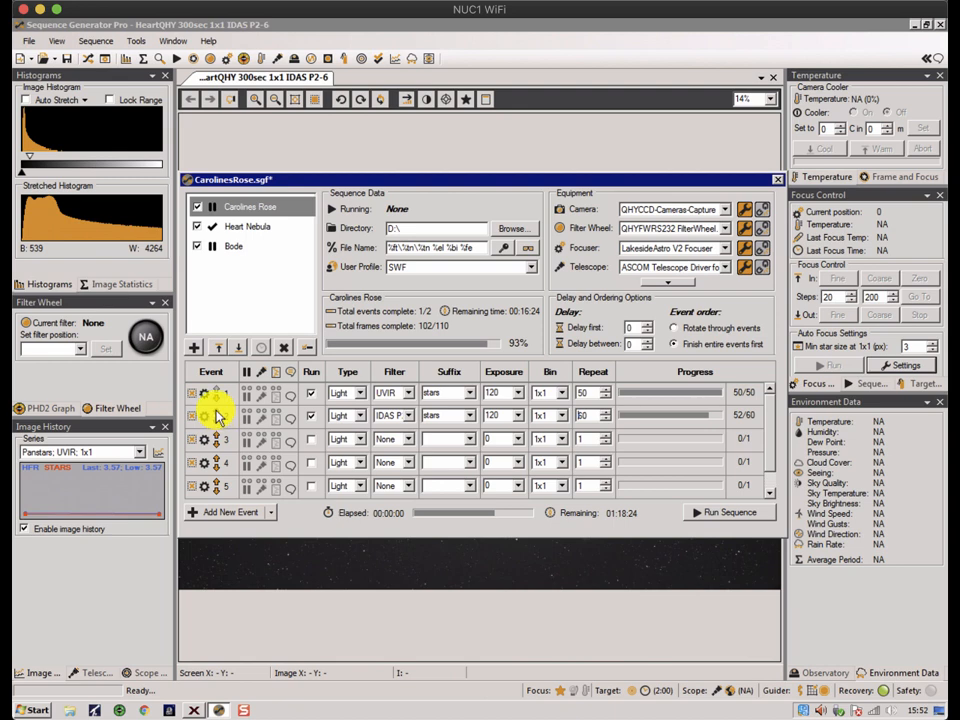
click(311, 439)
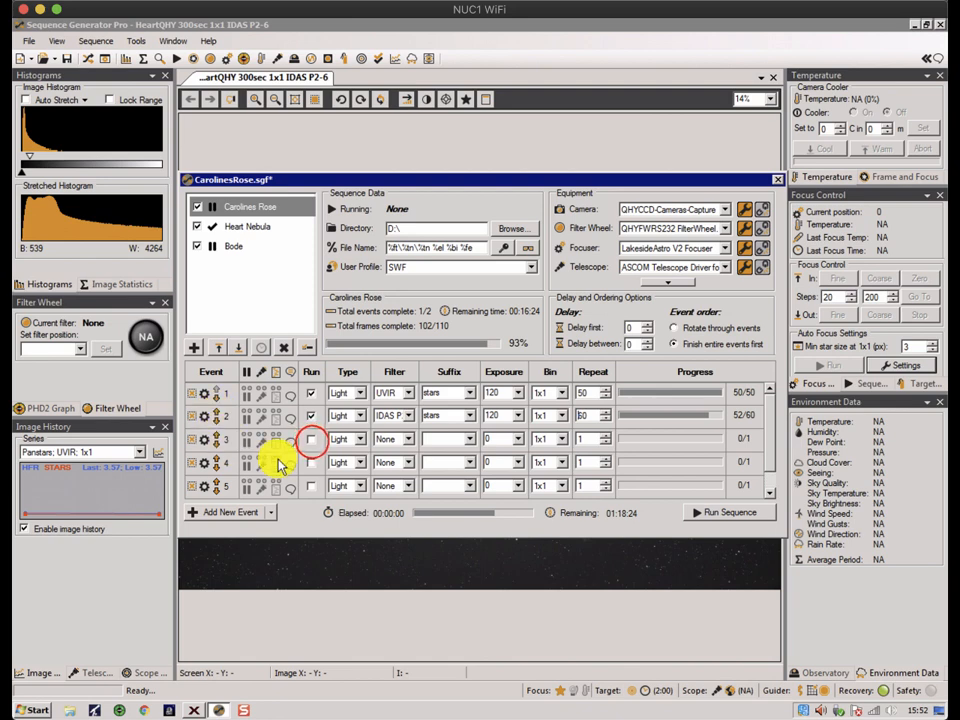
click(407, 439)
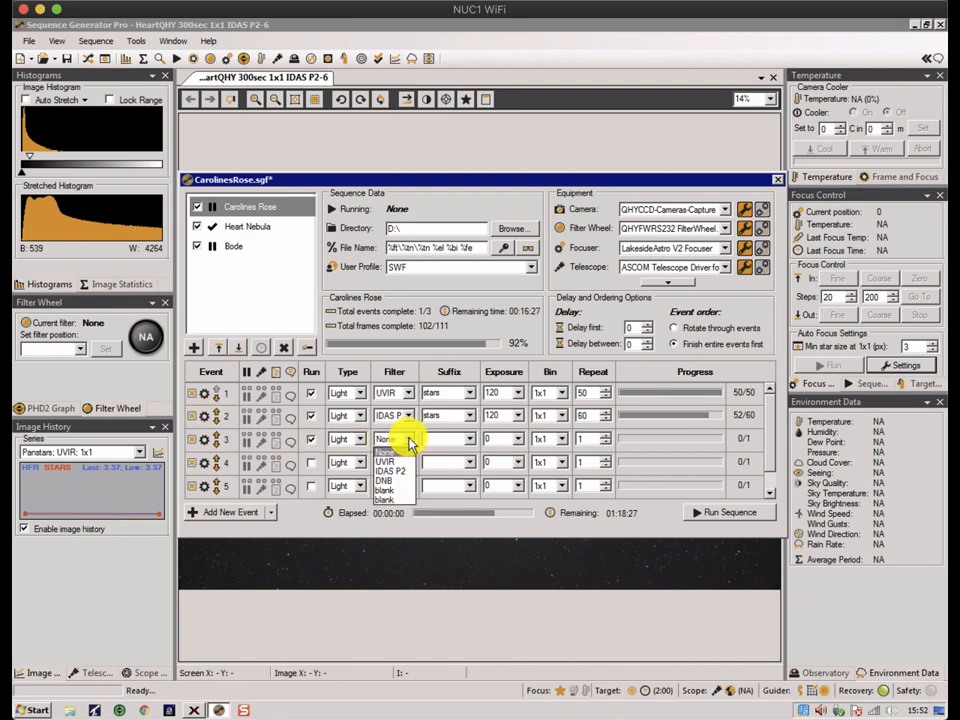
click(395, 484)
click(205, 442)
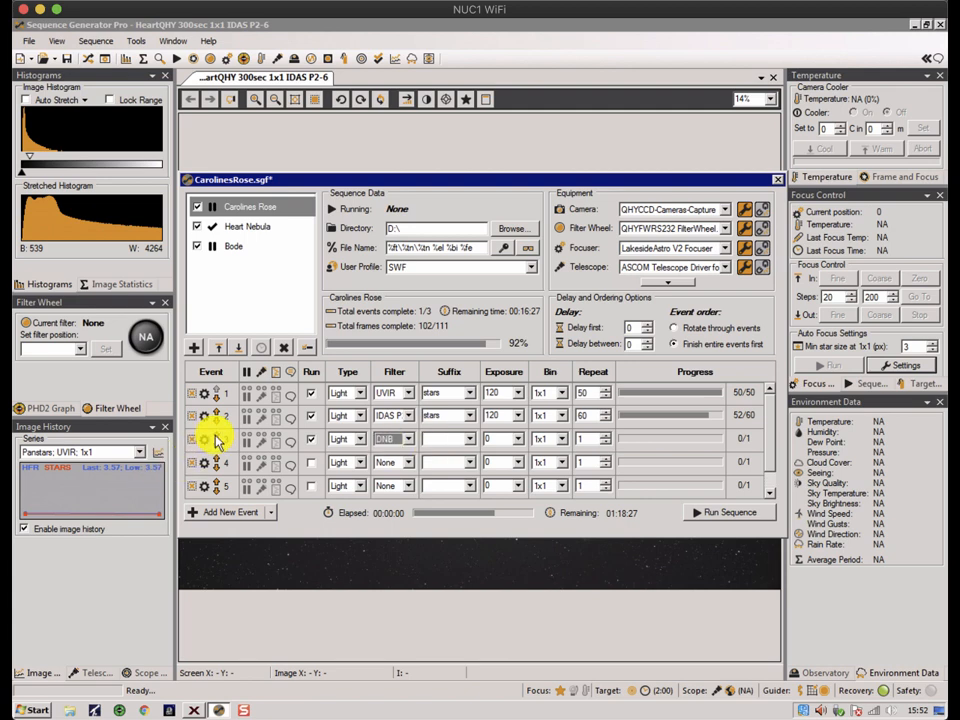
click(214, 432)
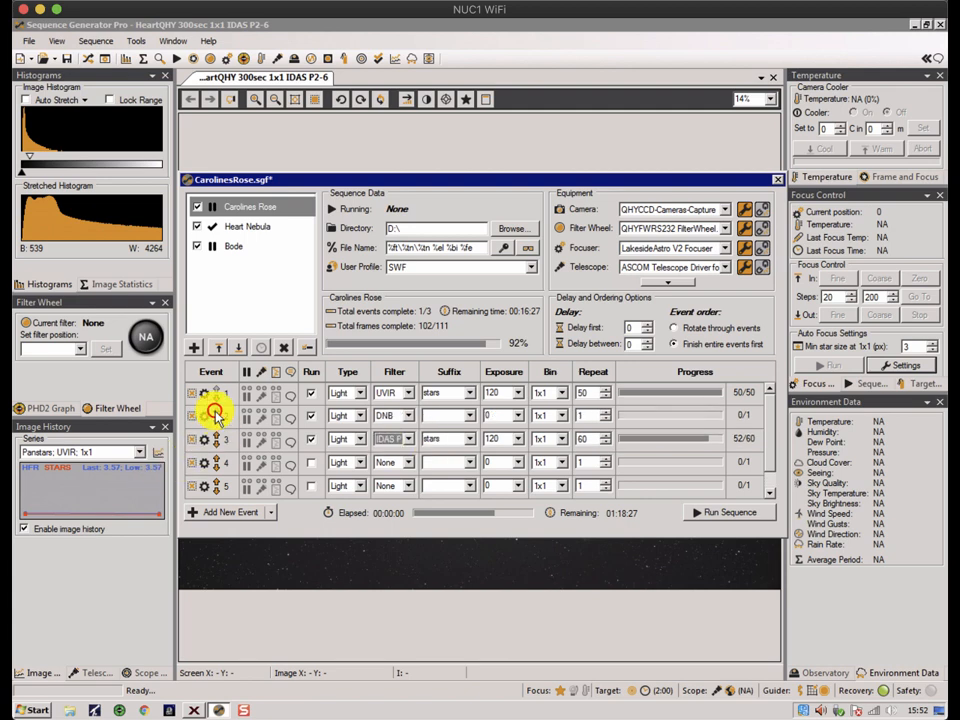
click(215, 411)
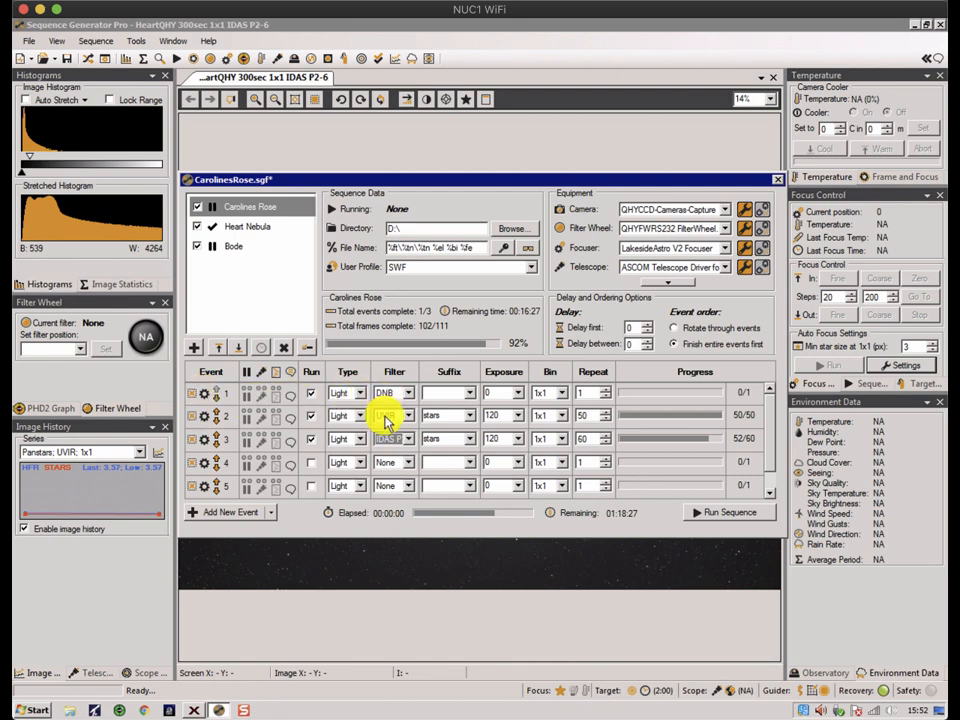
Step: Edit the progress of Carolines Rose's DNB event so that 1 frame counts as captured
right_click(205, 401)
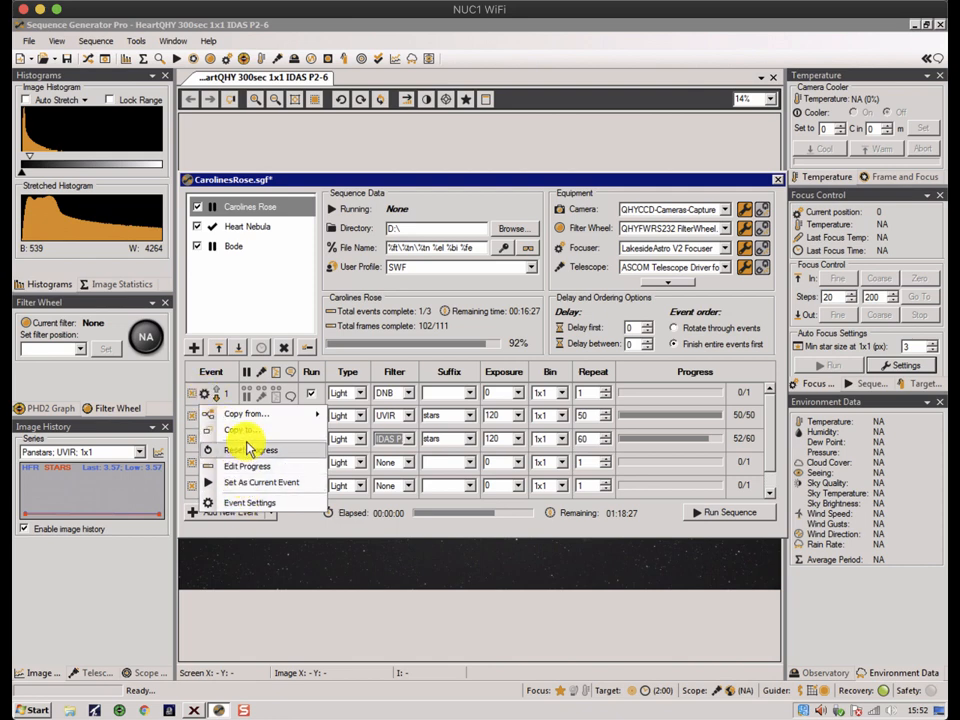
mouse_move(257, 415)
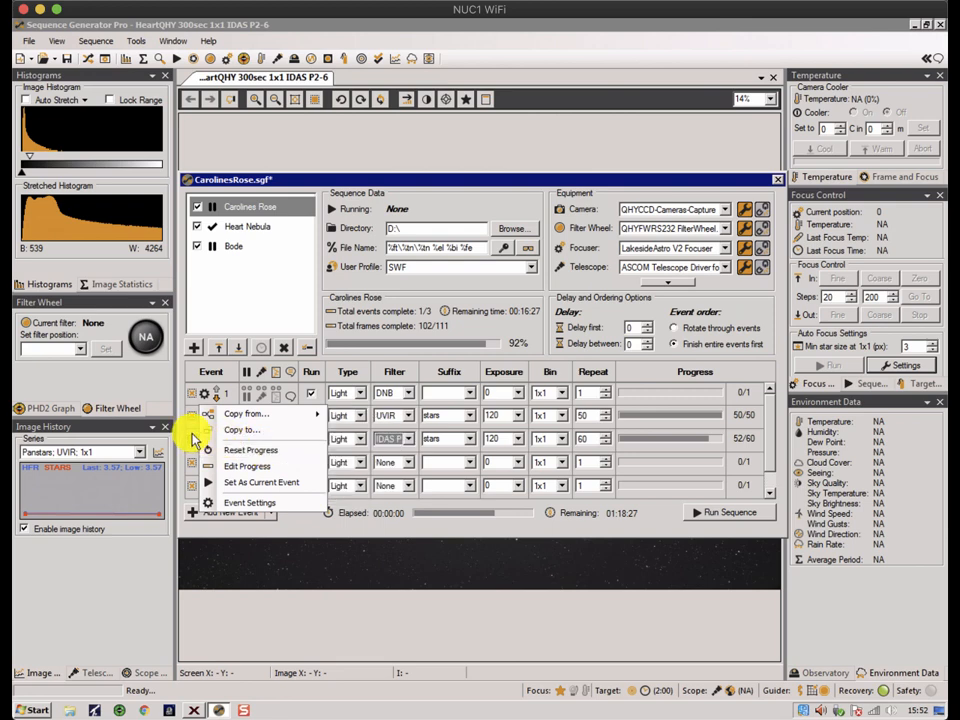
click(235, 466)
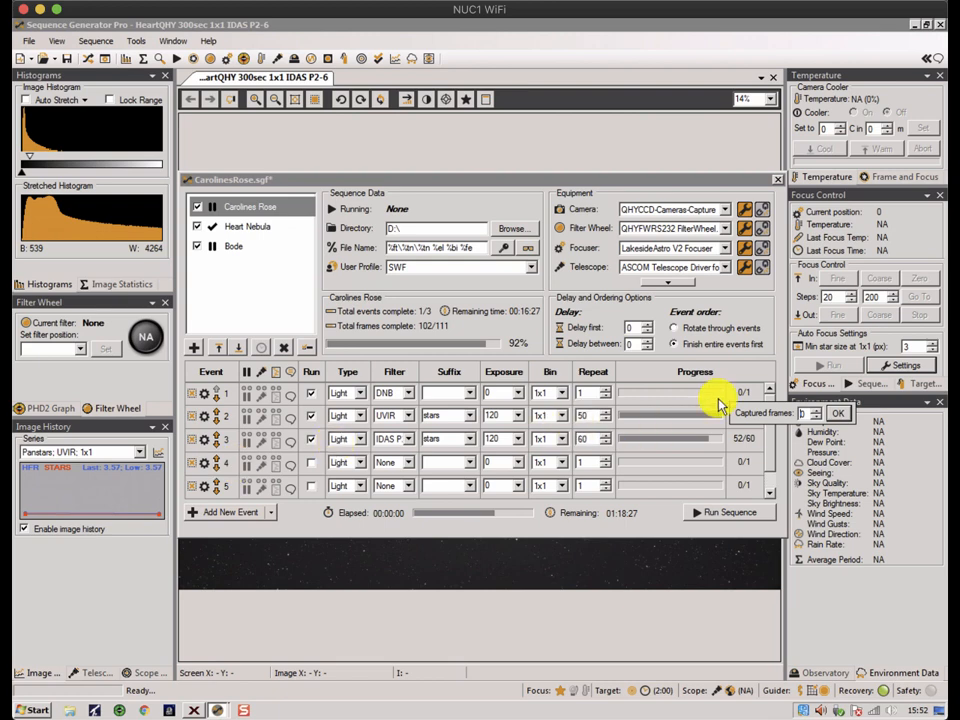
click(818, 416)
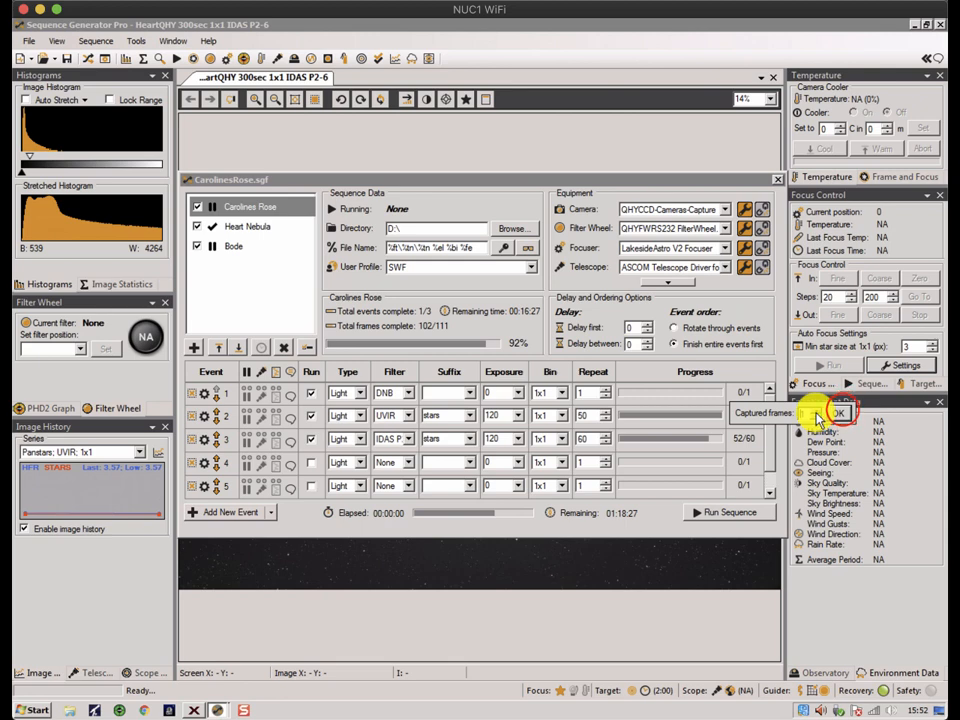
click(840, 413)
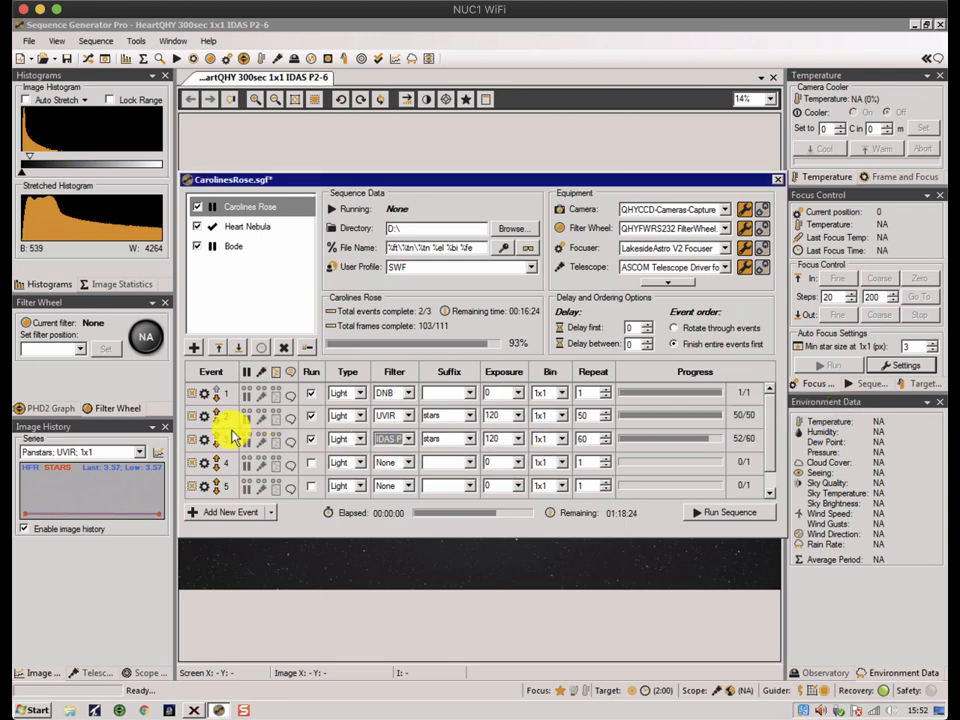
Step: Raise the repeat count of Carolines Rose's DNB event to 9
click(605, 389)
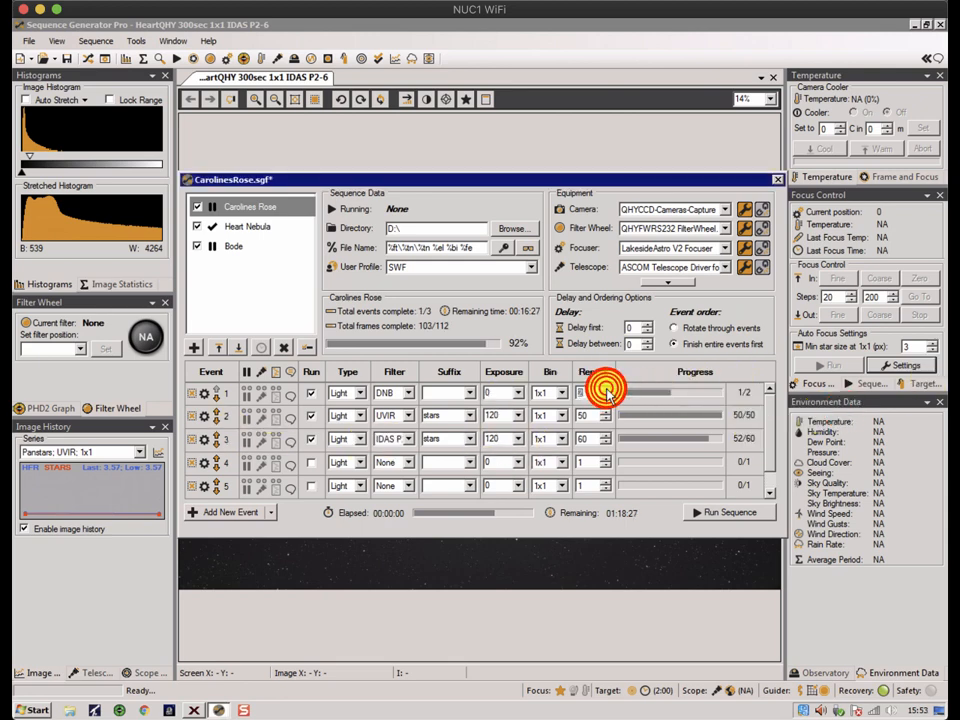
click(605, 389)
click(605, 389)
click(605, 389)
click(605, 389)
click(605, 389)
click(605, 389)
click(605, 389)
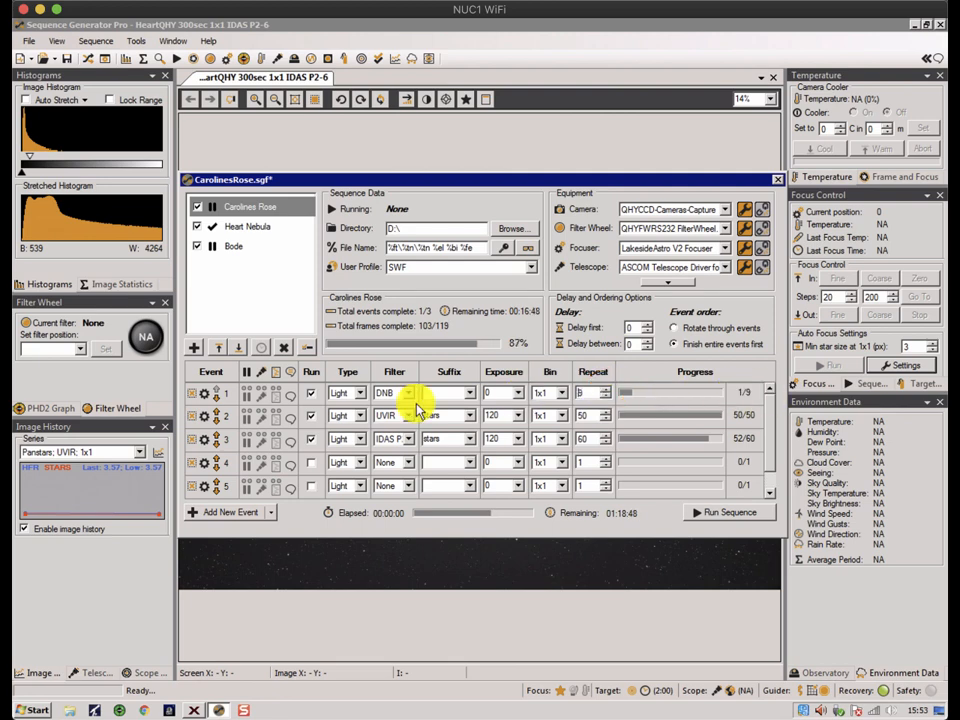
right_click(203, 393)
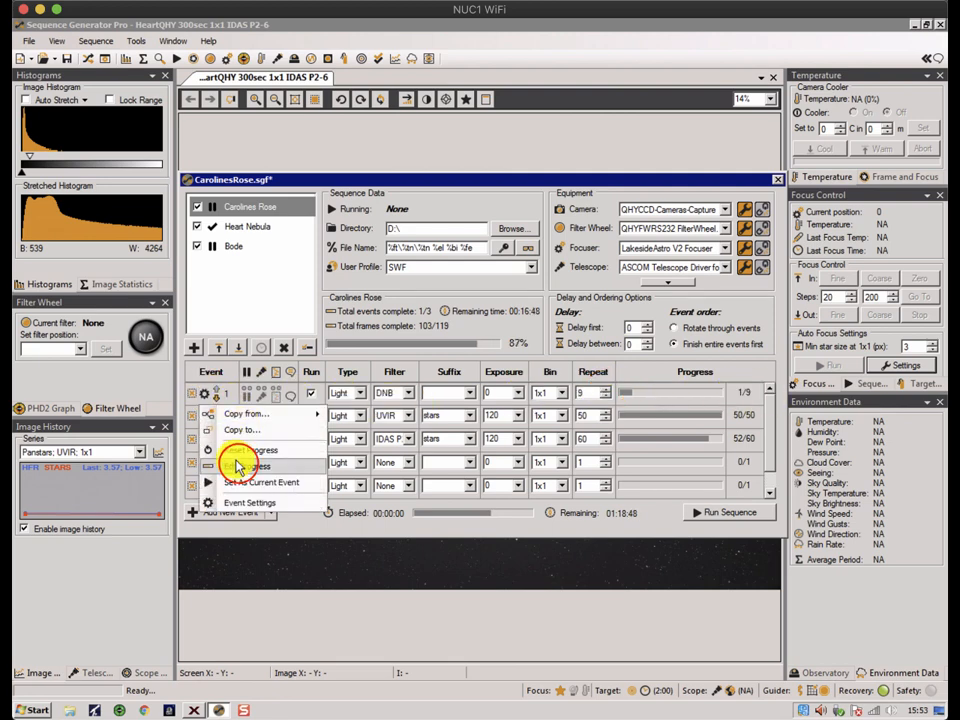
click(274, 463)
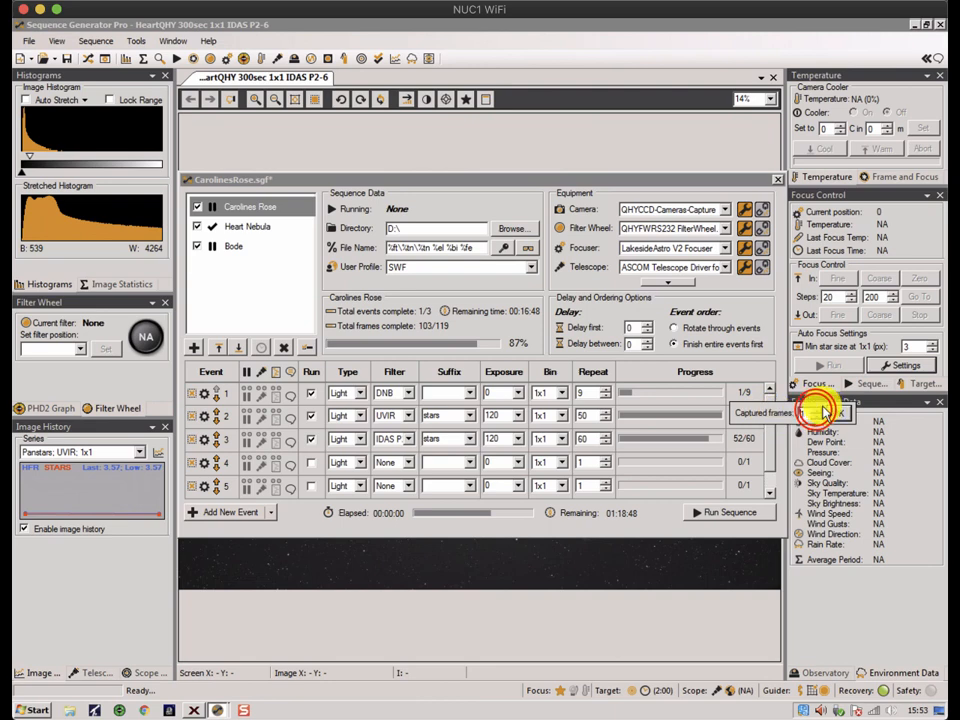
click(816, 410)
click(816, 410)
click(816, 410)
click(816, 410)
click(838, 412)
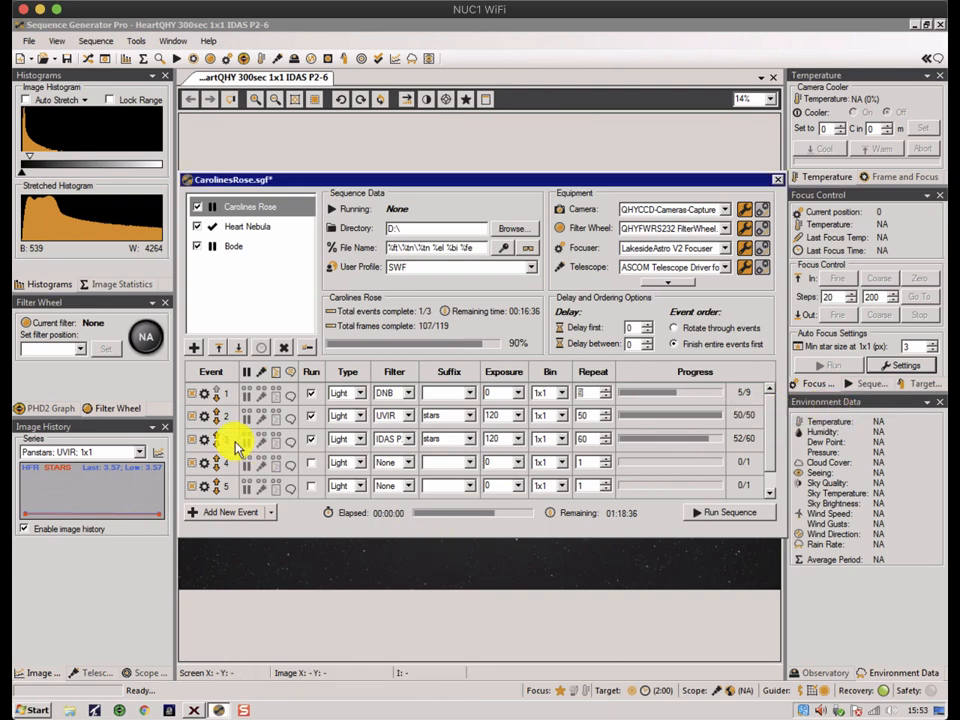
Step: Make the DNB event pause the sequence before it starts with the message "remember to change guider focus", and save the sequence
right_click(201, 396)
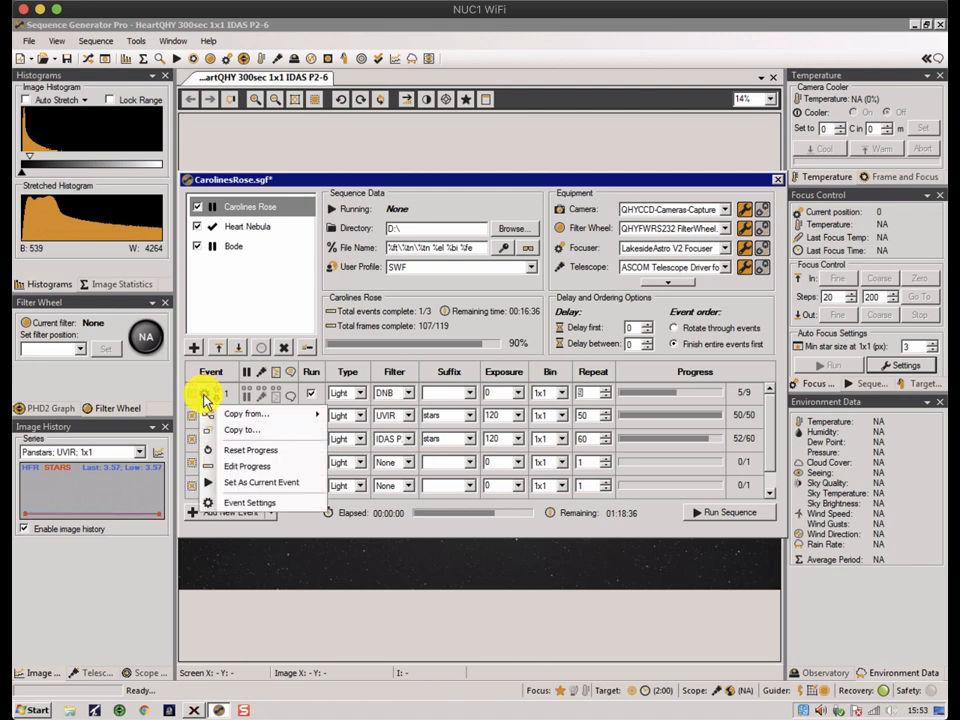
click(243, 504)
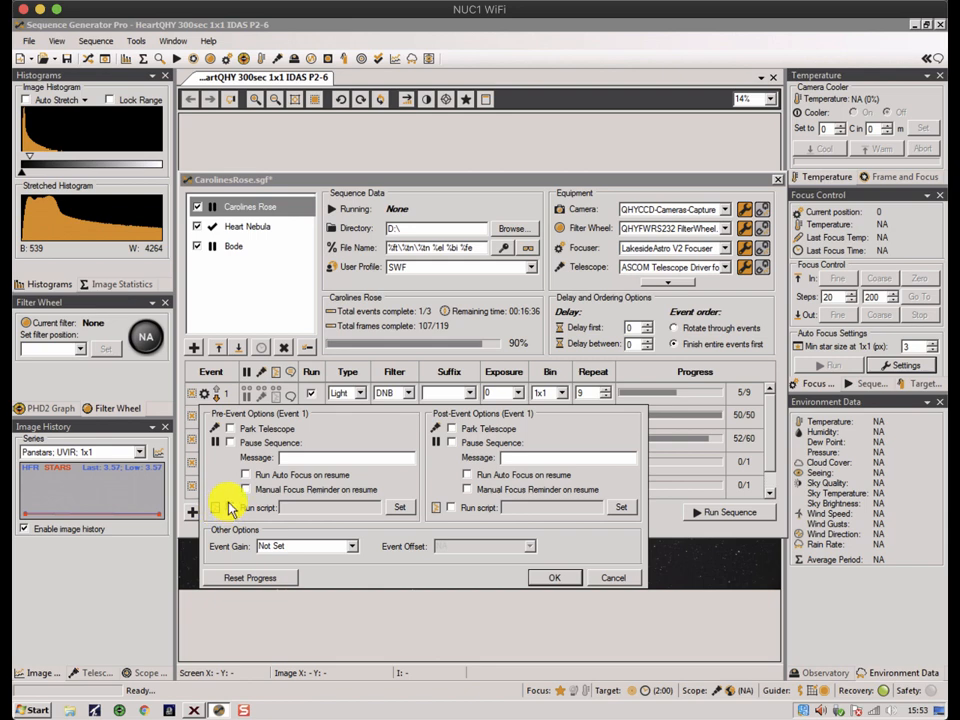
click(352, 546)
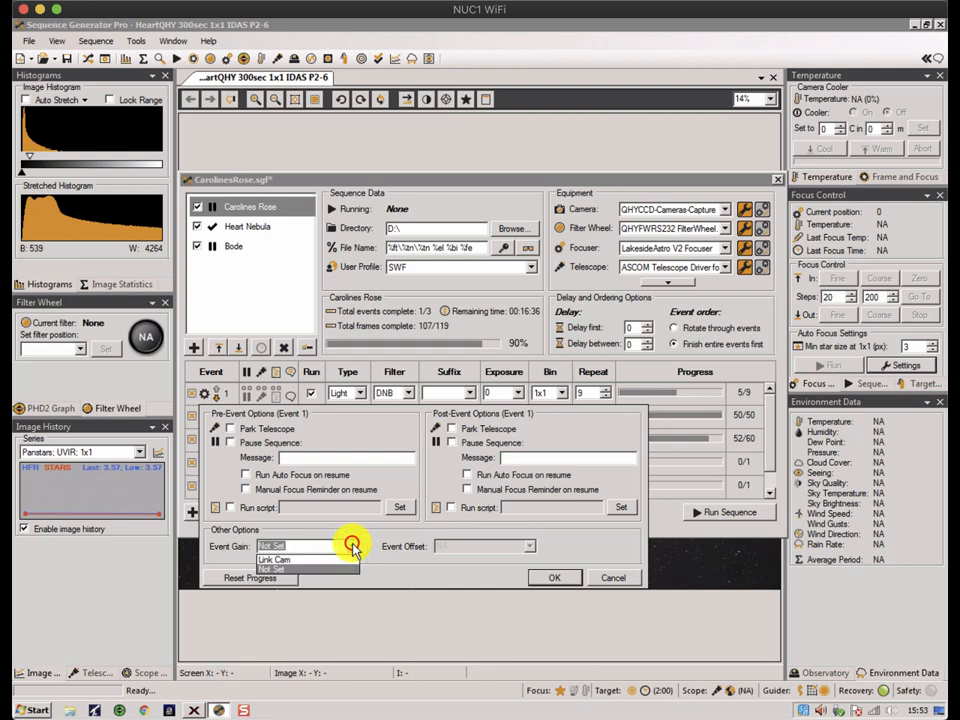
click(352, 546)
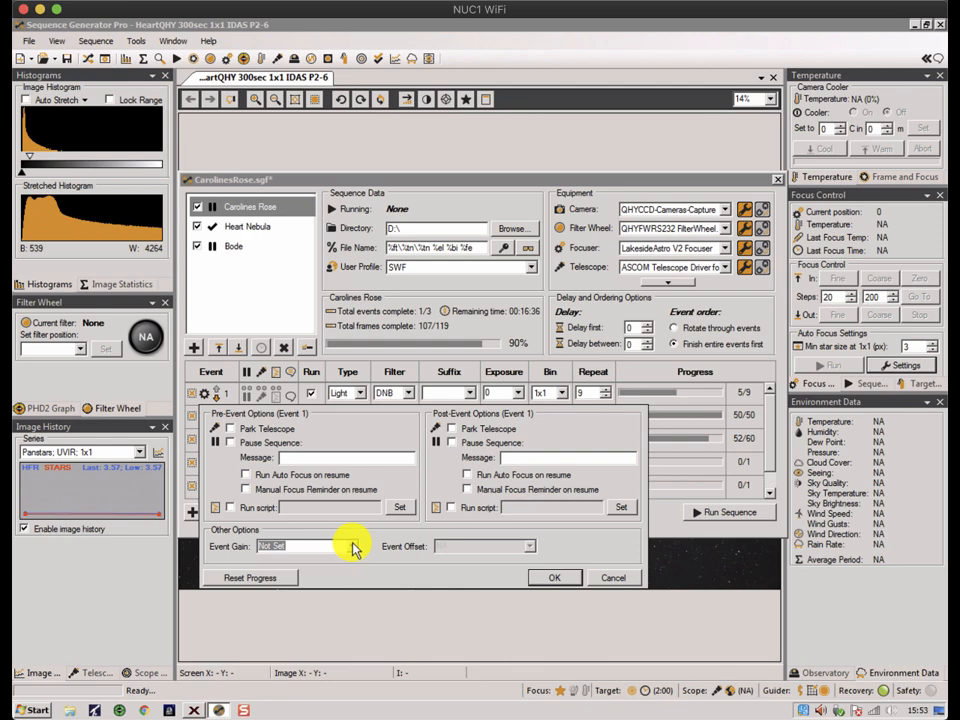
click(230, 442)
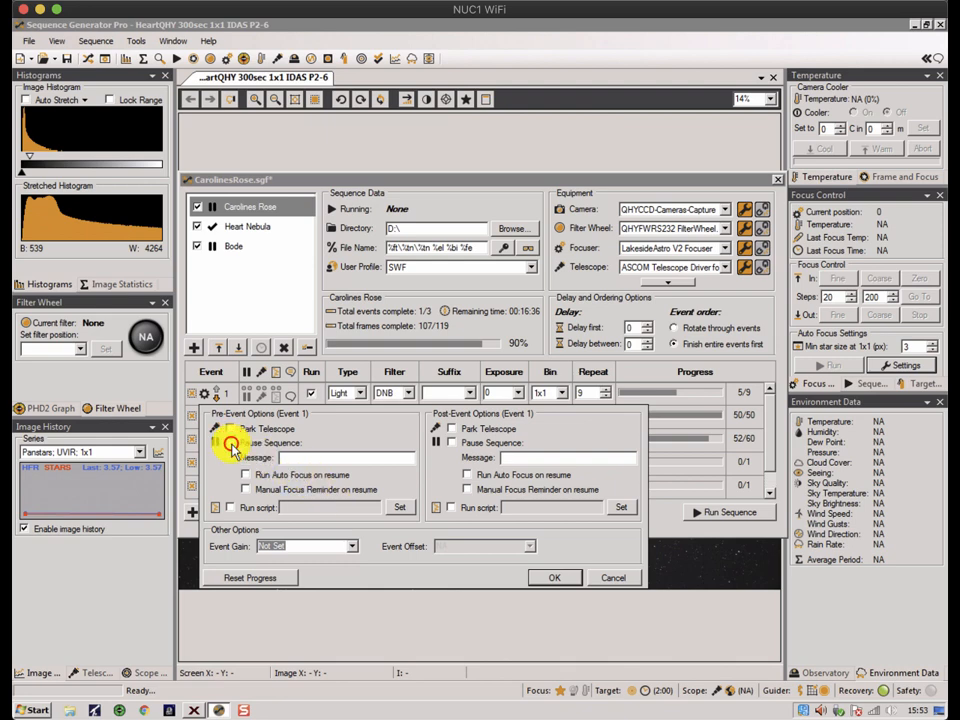
click(302, 458)
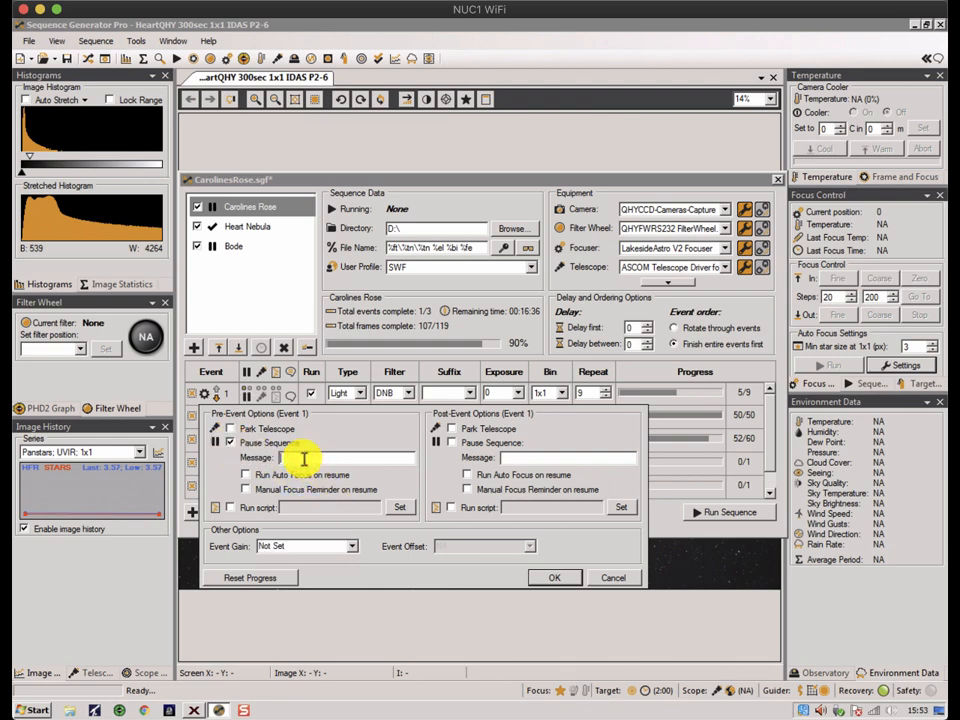
text(reme)
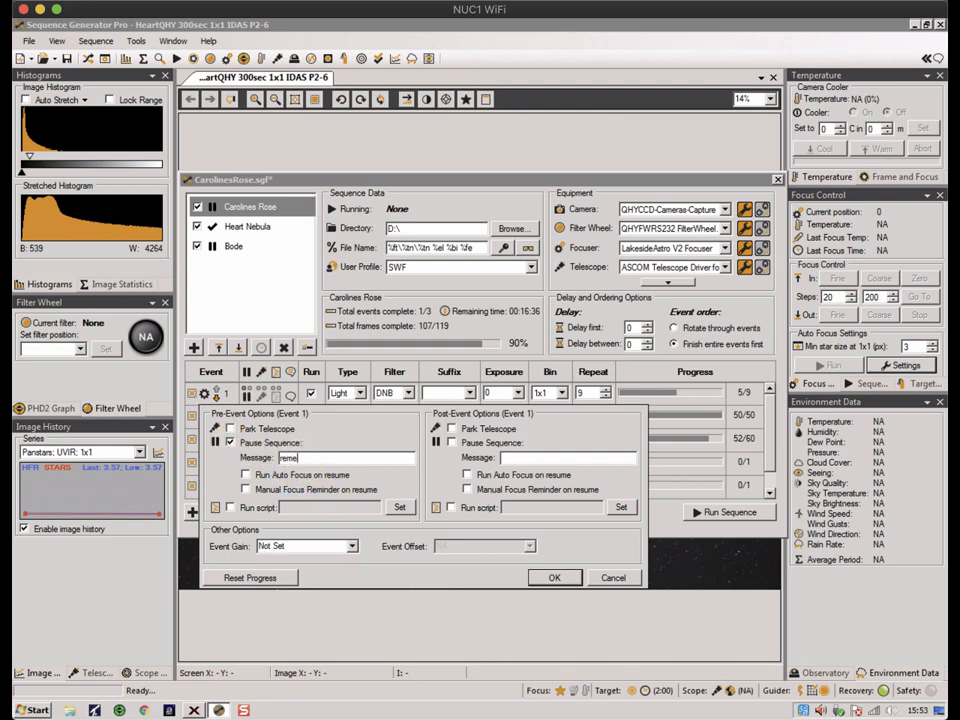
text(mber to change guider focus)
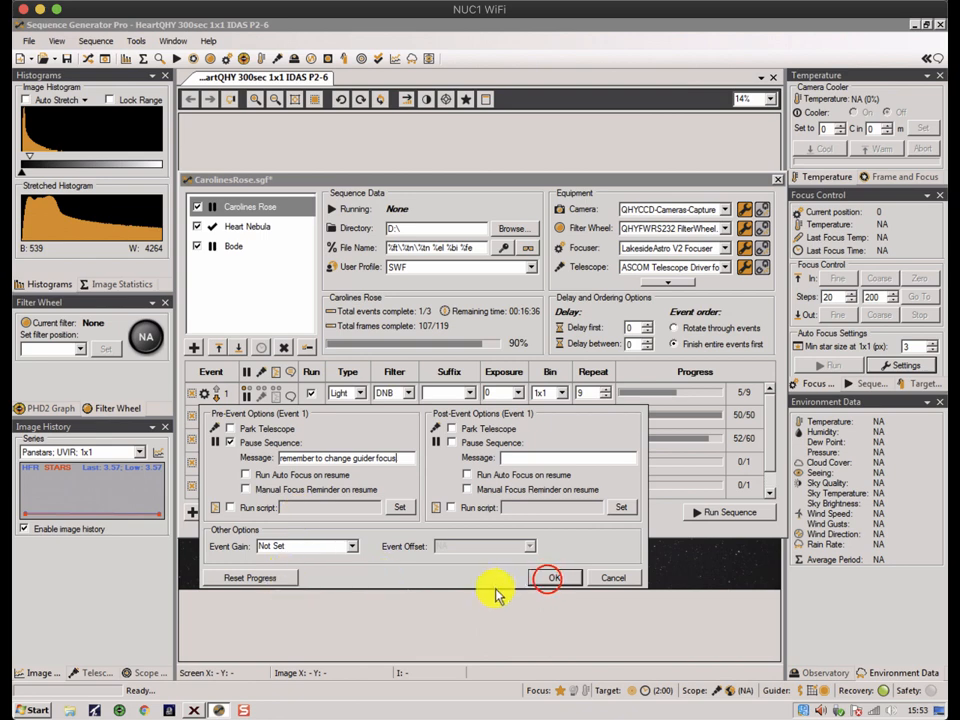
click(552, 578)
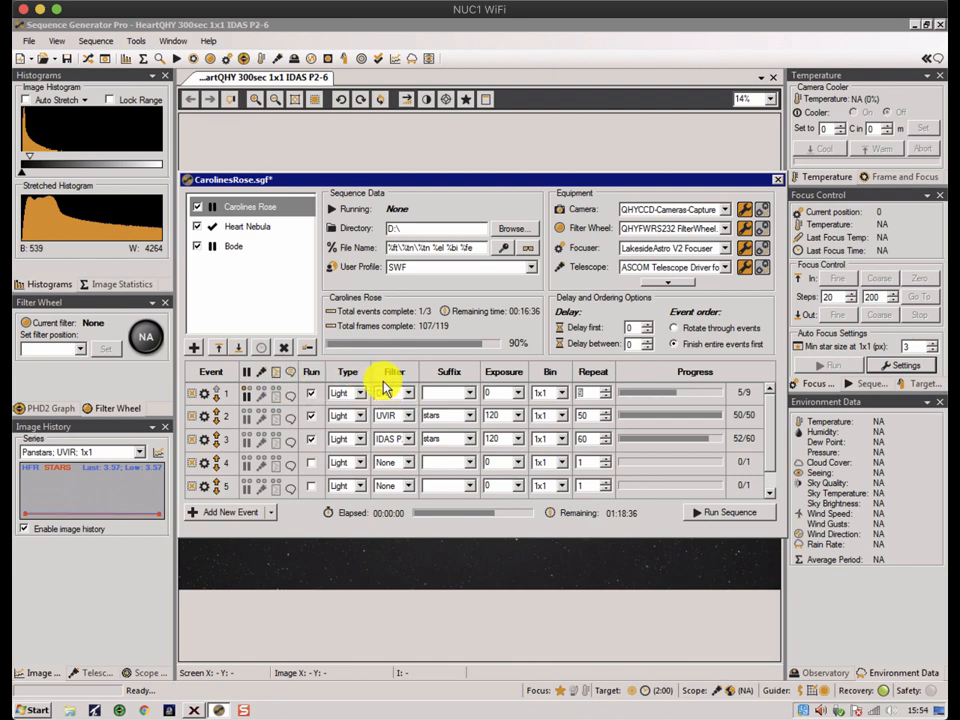
key(ctrl+s)
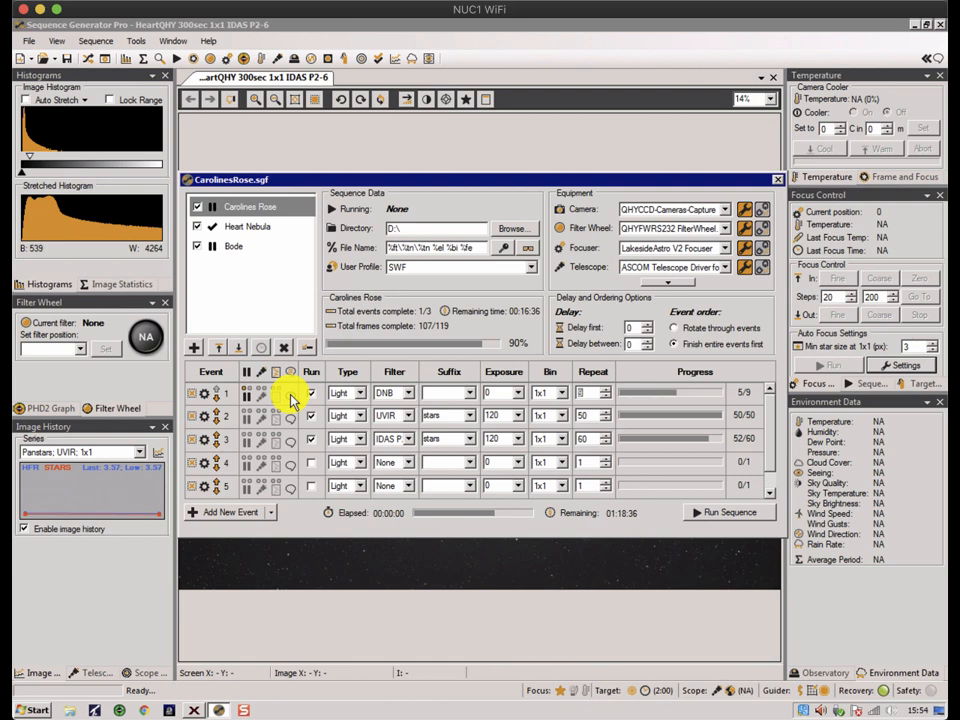
click(467, 392)
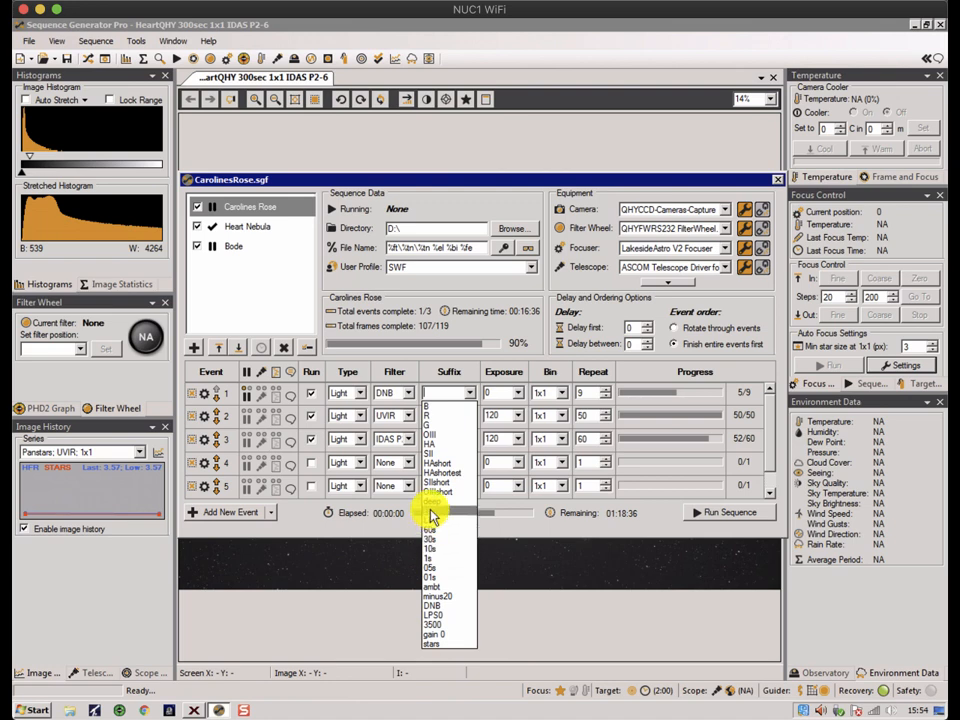
click(439, 643)
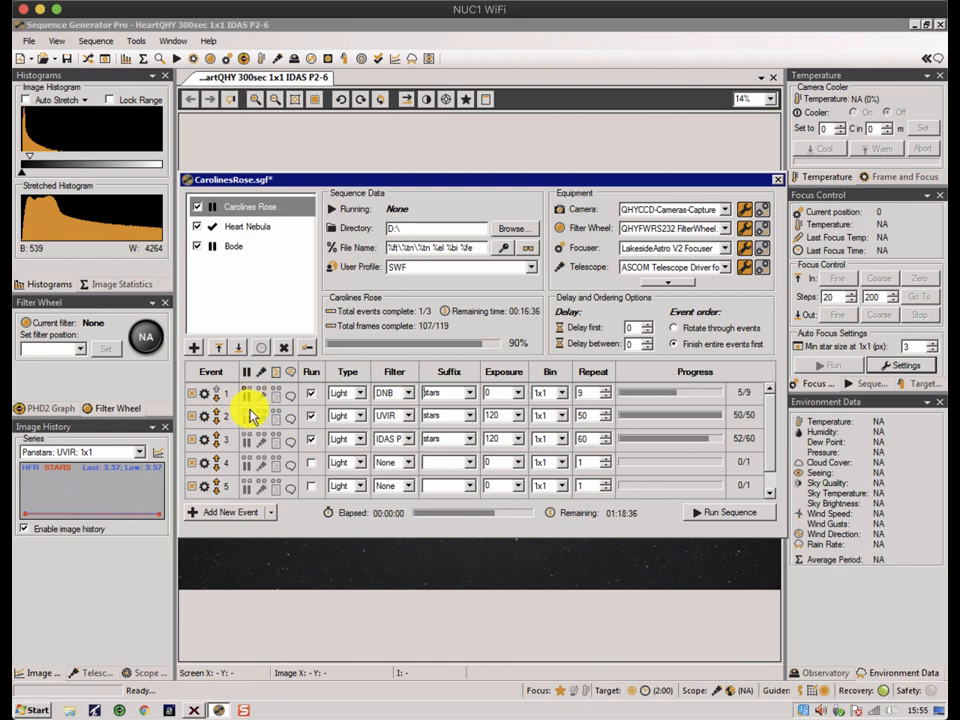
click(248, 230)
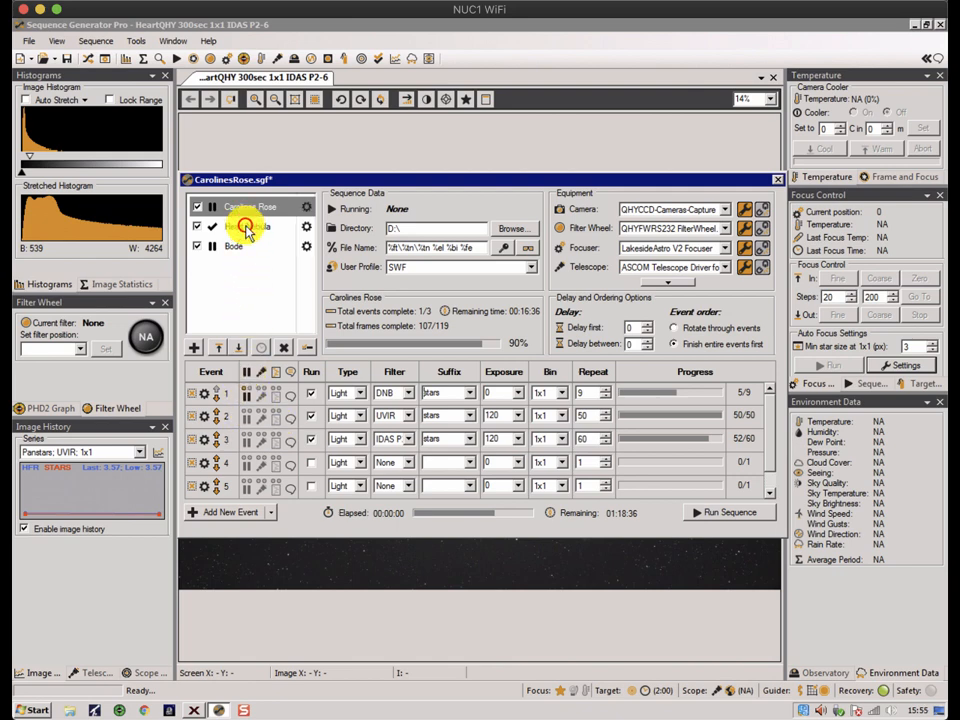
click(247, 206)
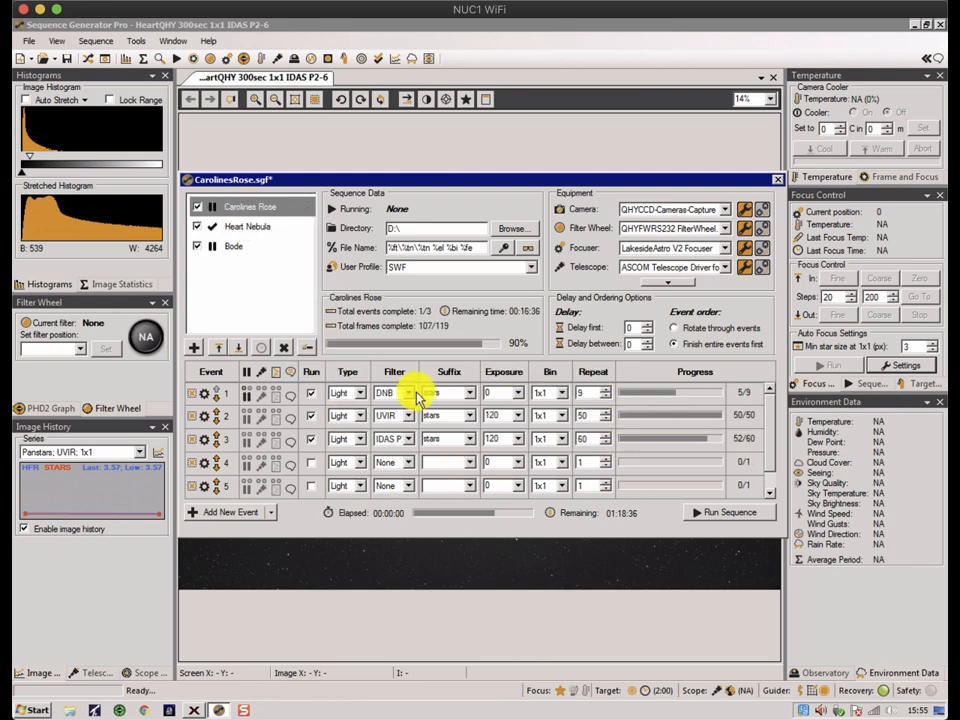
Step: Enable events 1 and 2 of the Heart Nebula target
click(240, 220)
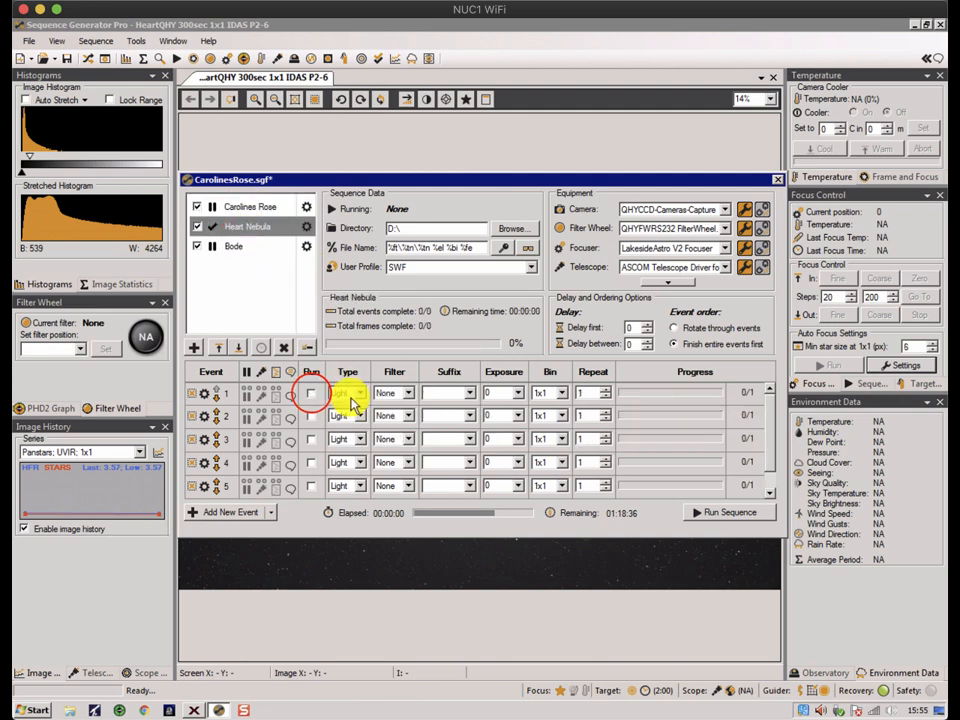
click(311, 394)
click(310, 416)
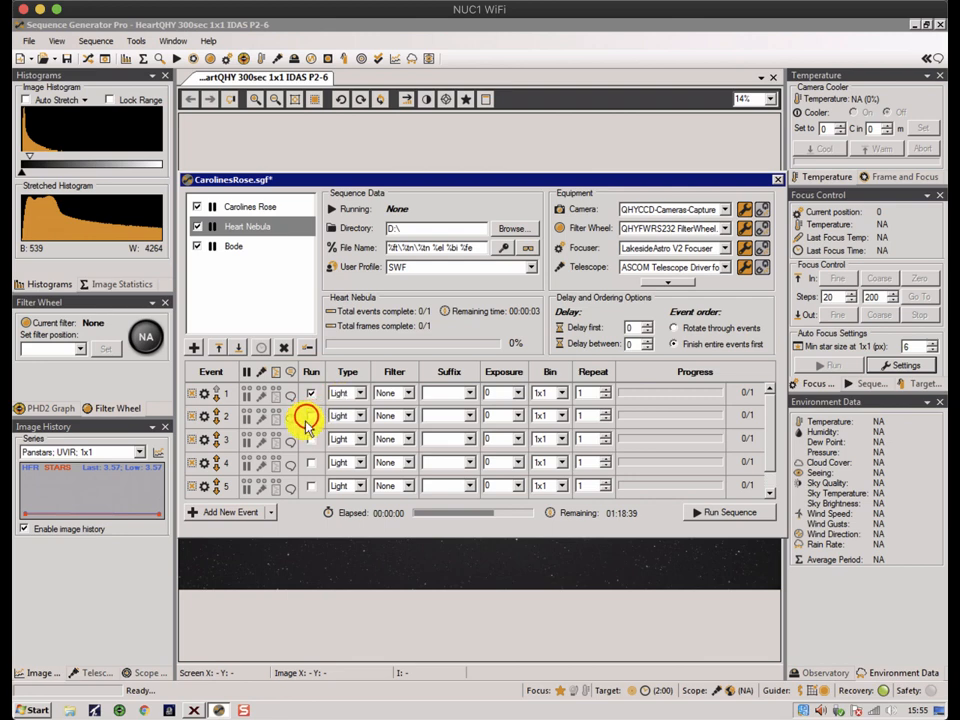
Step: Switch to the Bode target, save the sequence, and return to the Carolines Rose target
mouse_move(228, 248)
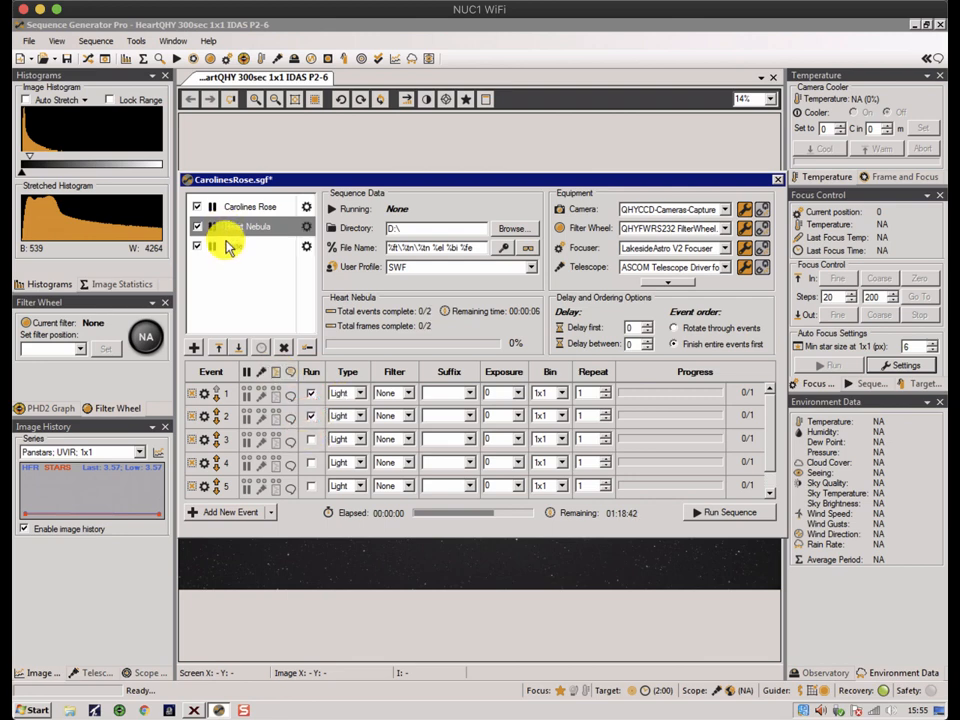
click(228, 248)
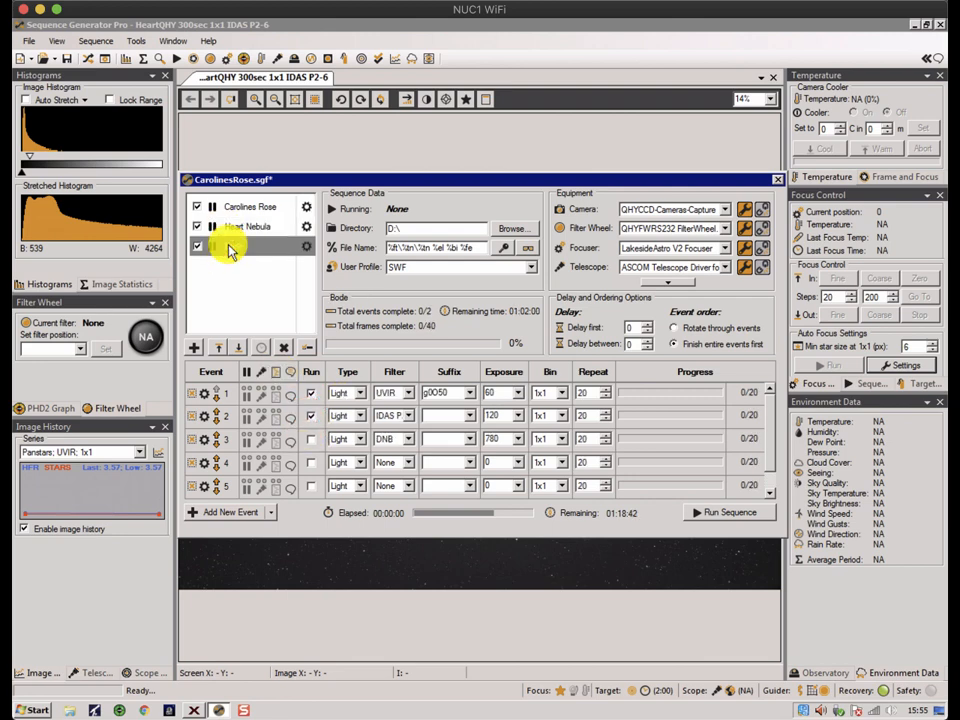
click(64, 58)
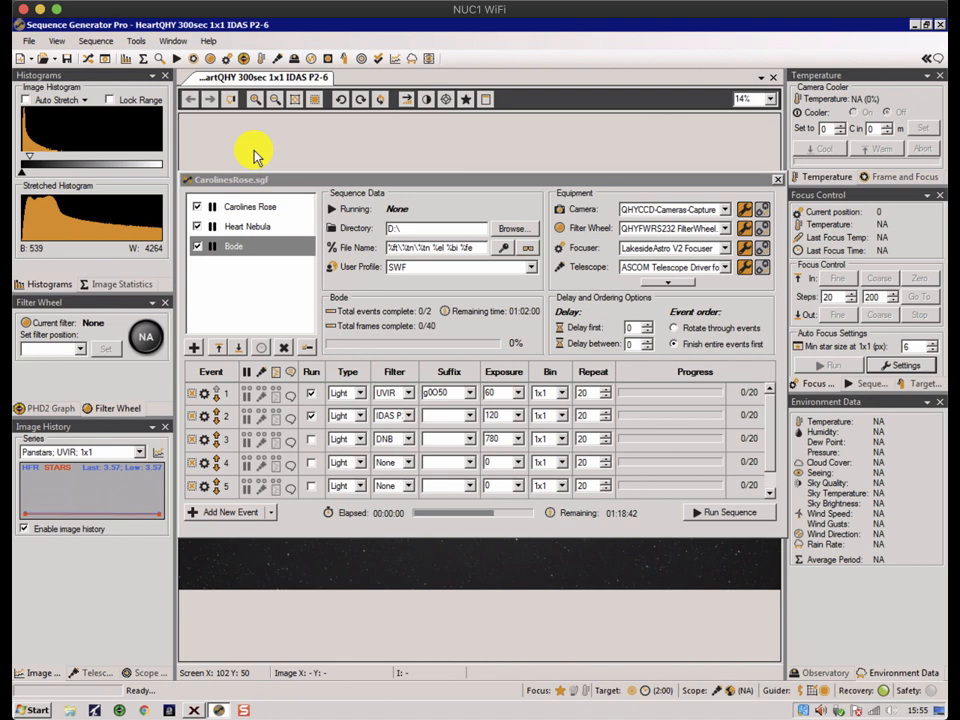
click(241, 208)
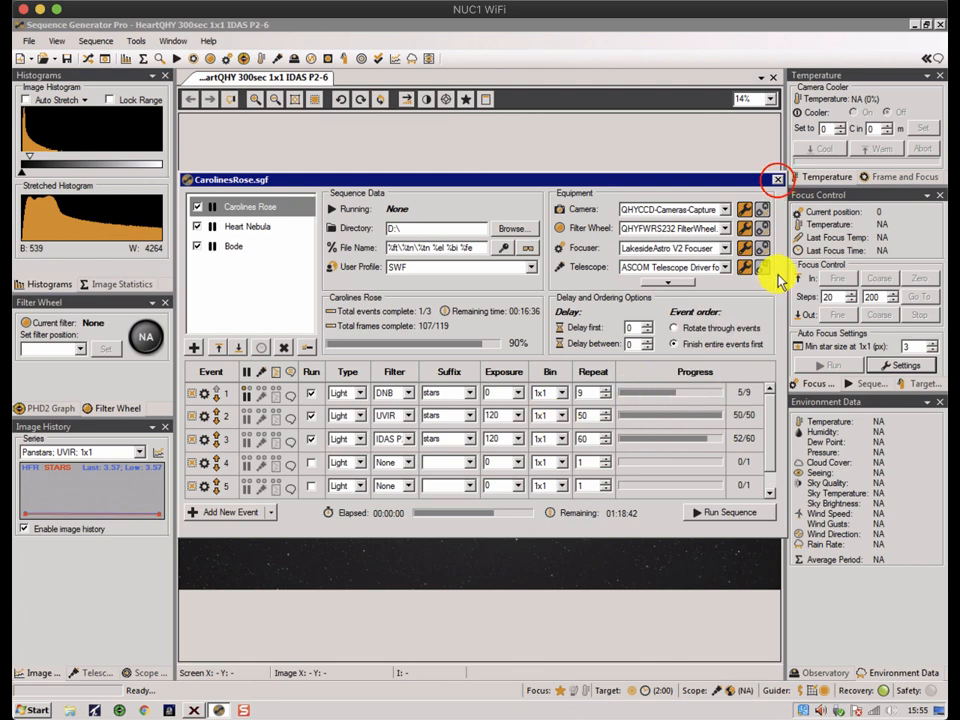
Step: Close the CarolinesRose sequence window and restart Sequence Generator Pro
click(777, 185)
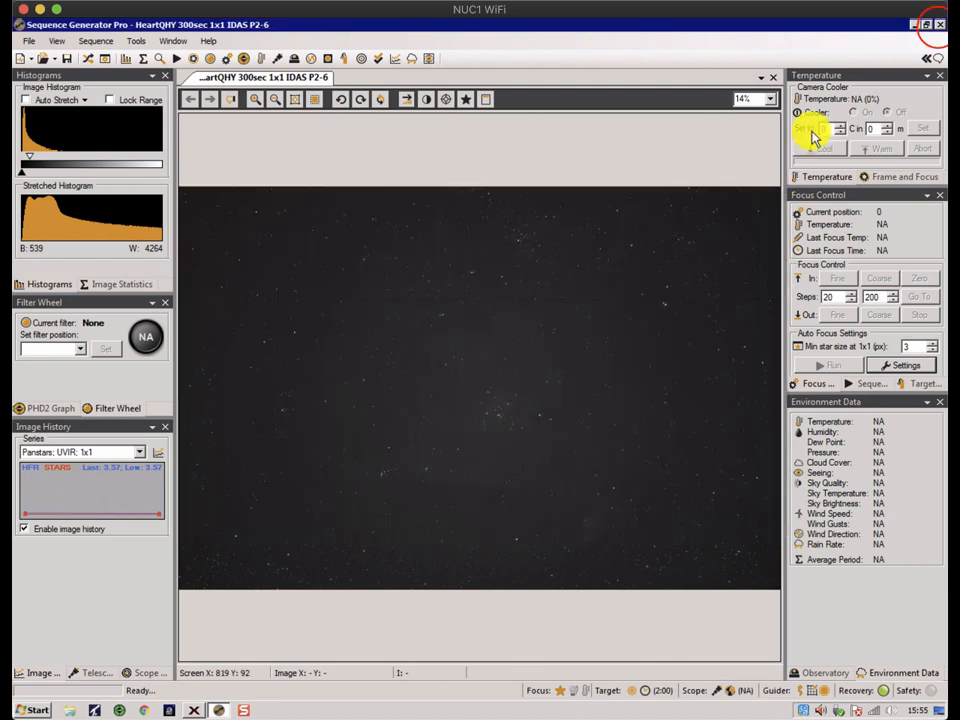
click(930, 25)
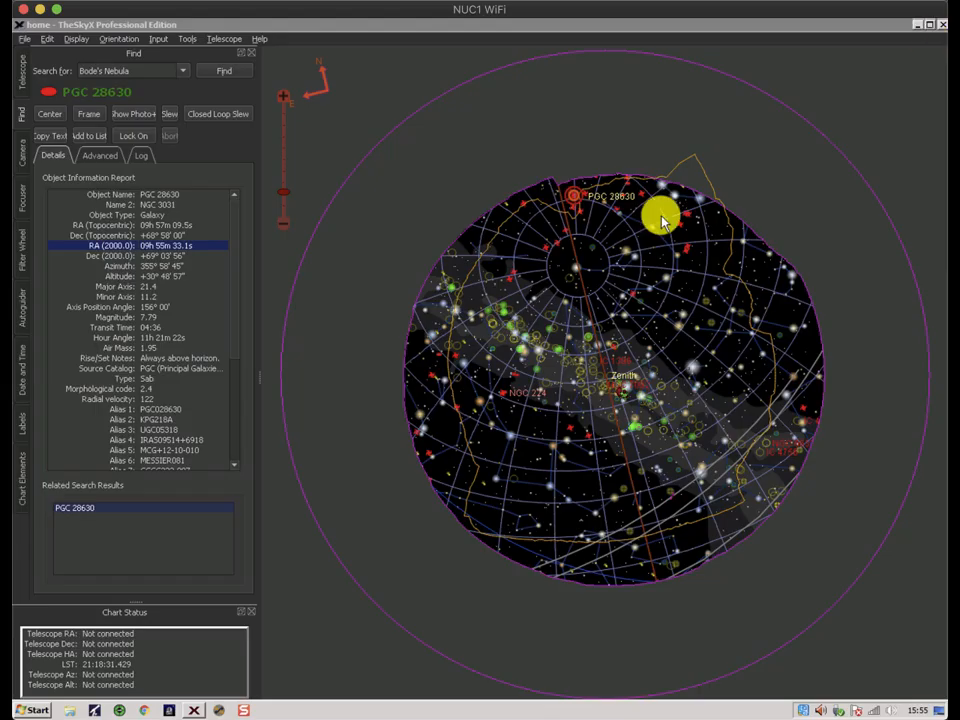
click(219, 709)
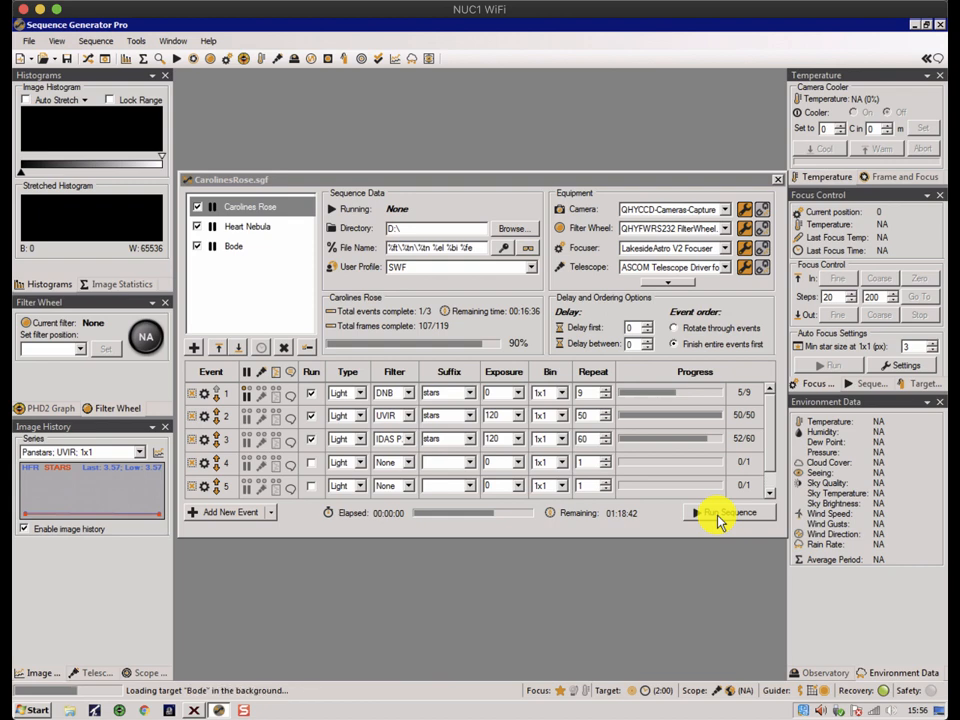
Step: Close the CarolinesRose sequence window and review the auto focus options, accepting them as they are
click(777, 181)
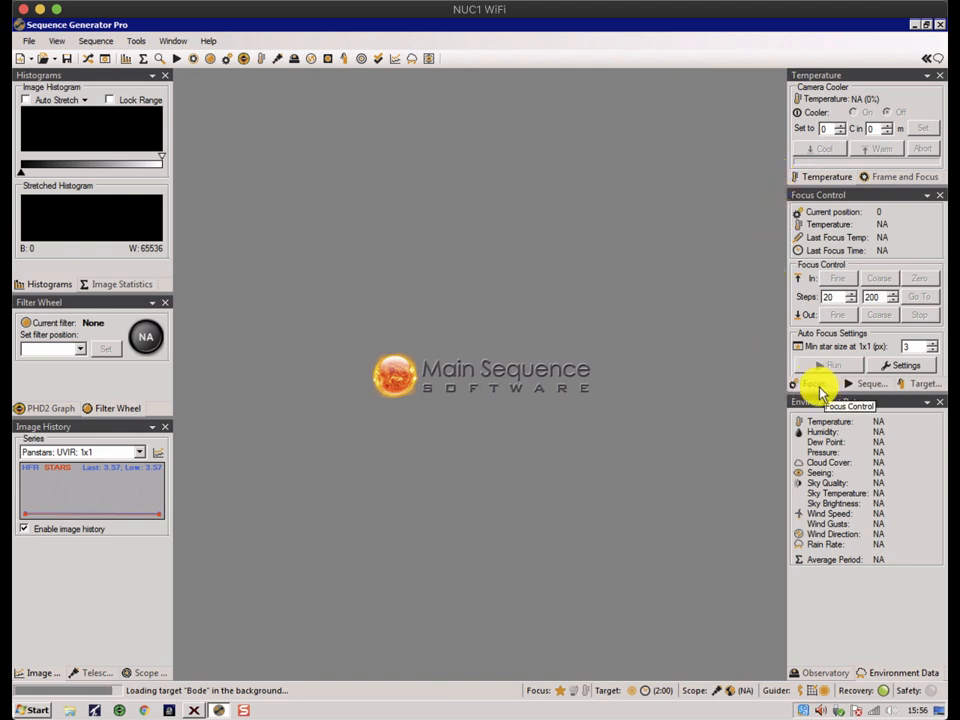
click(902, 367)
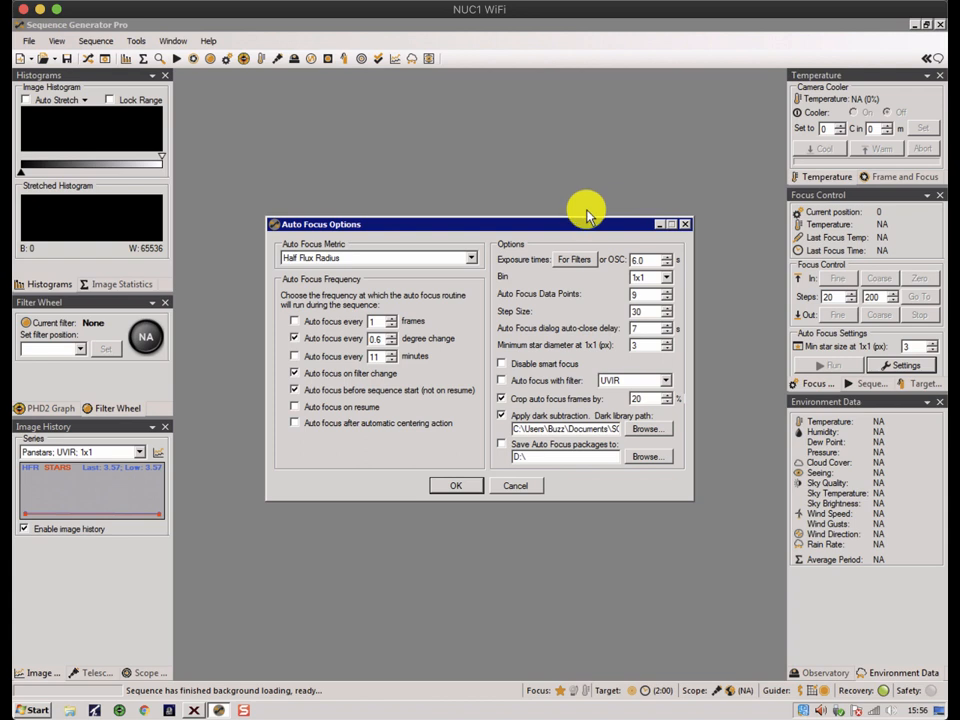
click(456, 487)
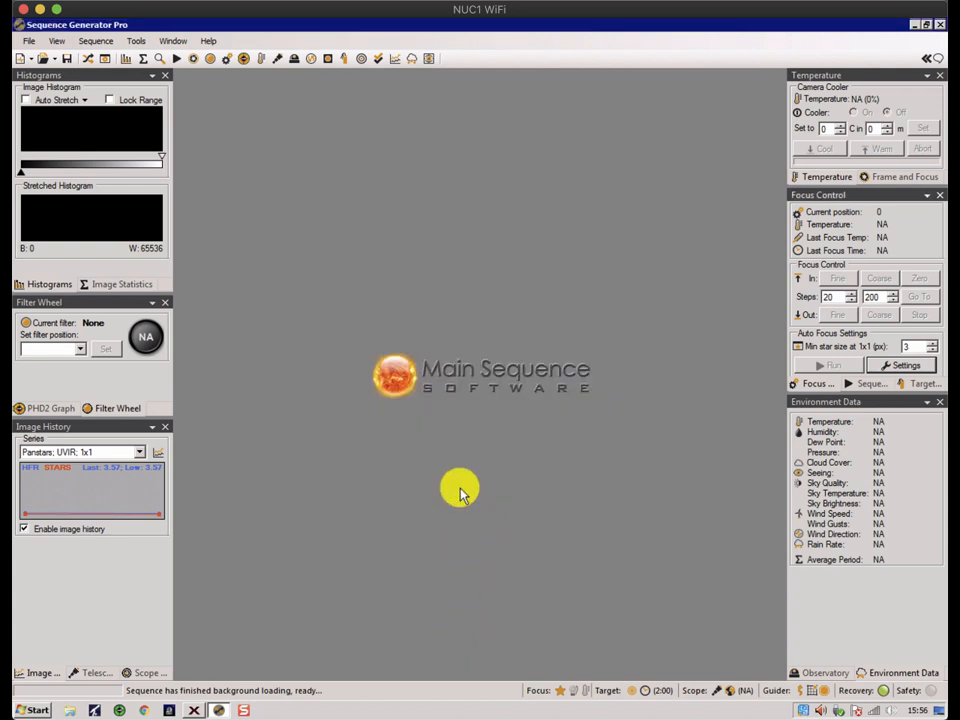
Step: Open PHD2 Guiding, reposition its window over the workspace and bring up the equipment connection dialog
click(120, 711)
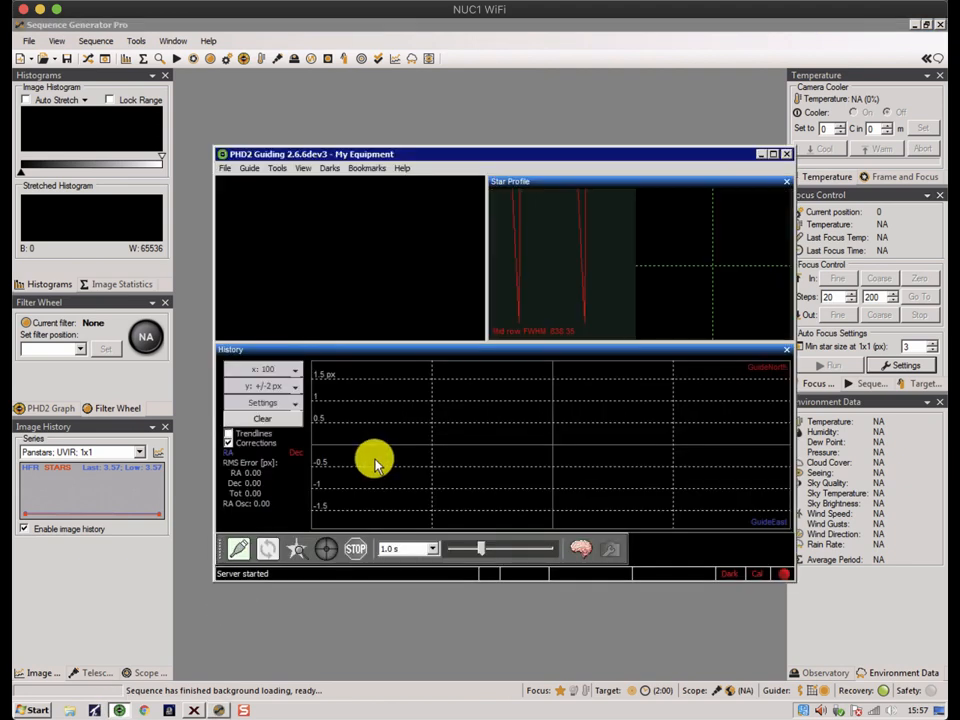
click(587, 150)
drag(588, 152, 514, 139)
click(165, 533)
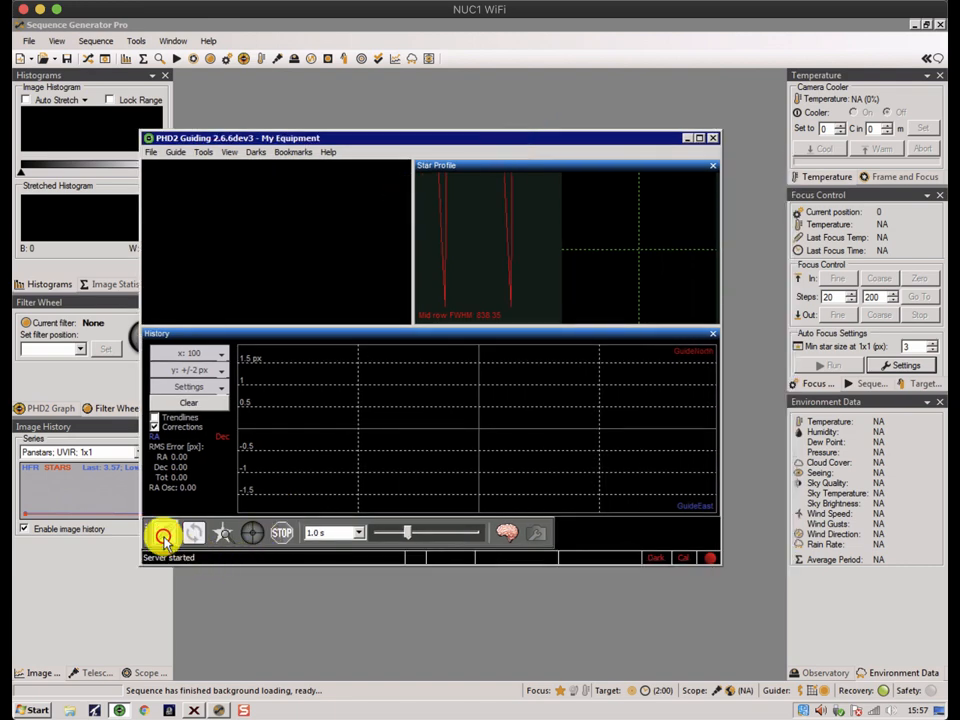
click(163, 536)
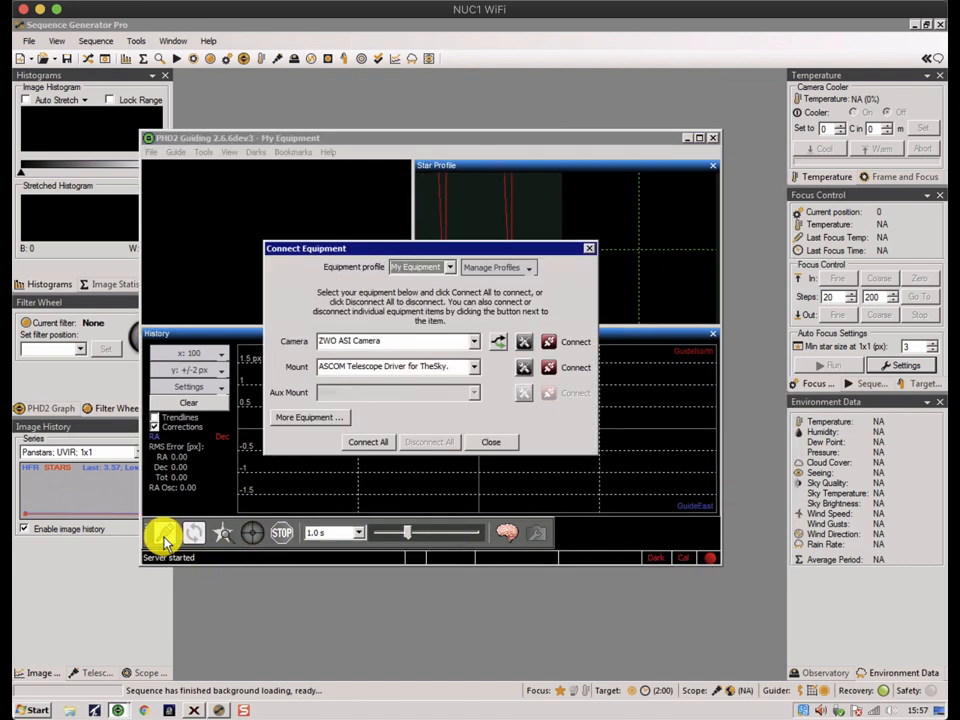
Step: Review PHD2's equipment profiles and profile management options, including the profile import file browser, and cancel the import
click(513, 272)
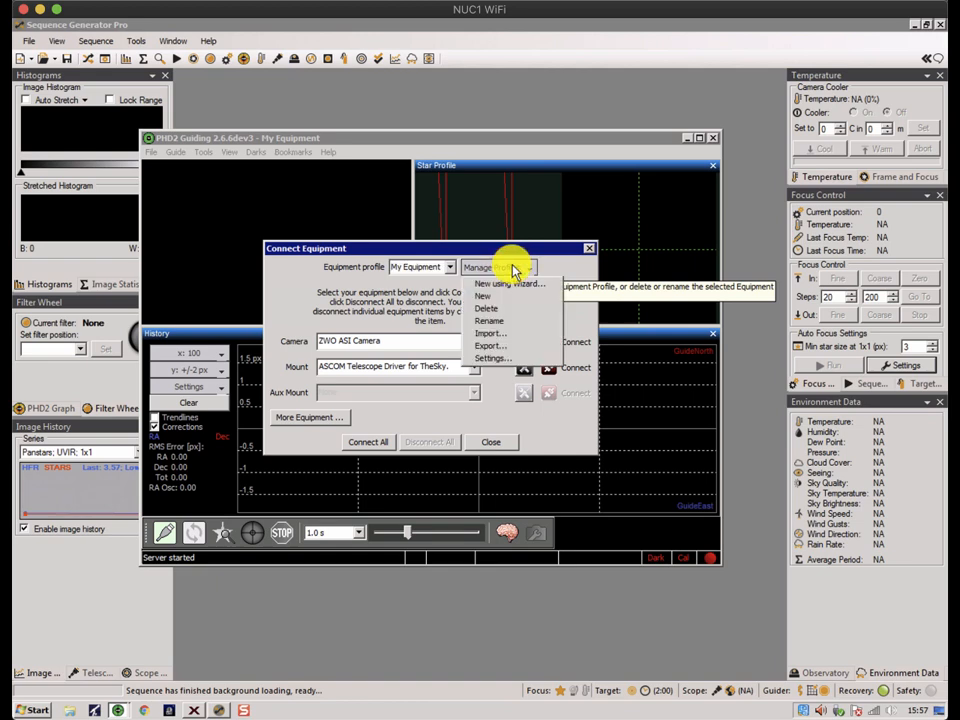
click(448, 269)
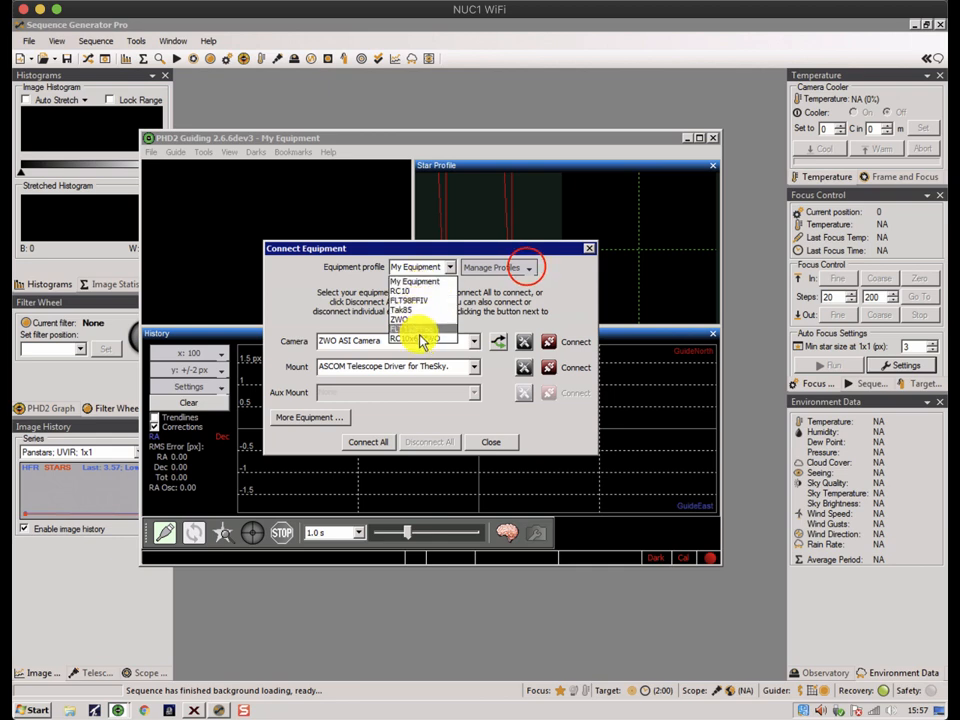
click(526, 268)
click(526, 266)
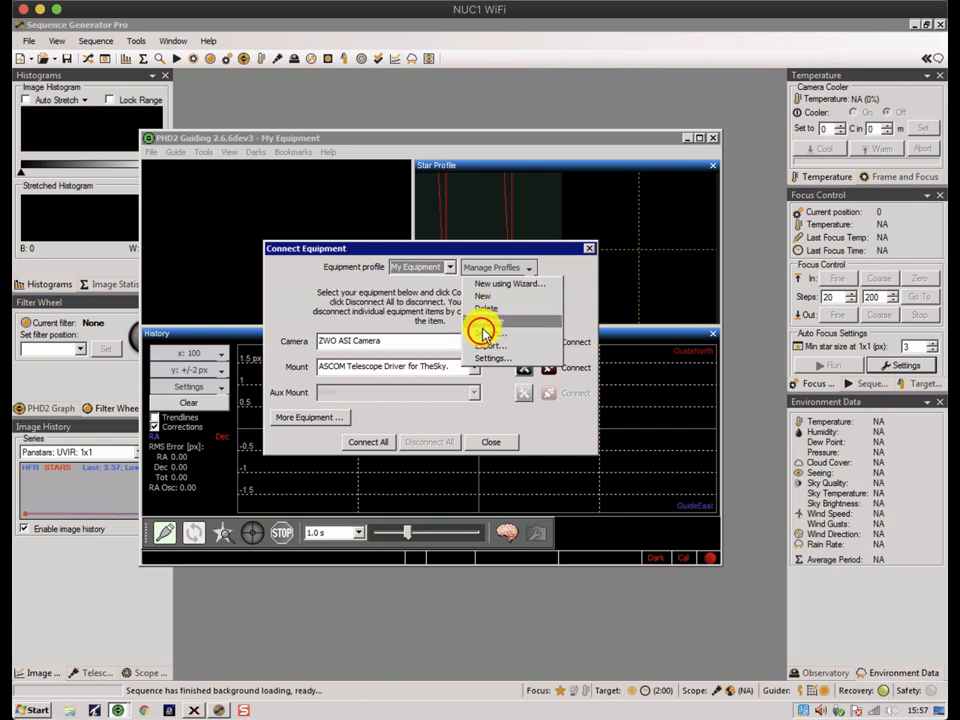
click(481, 324)
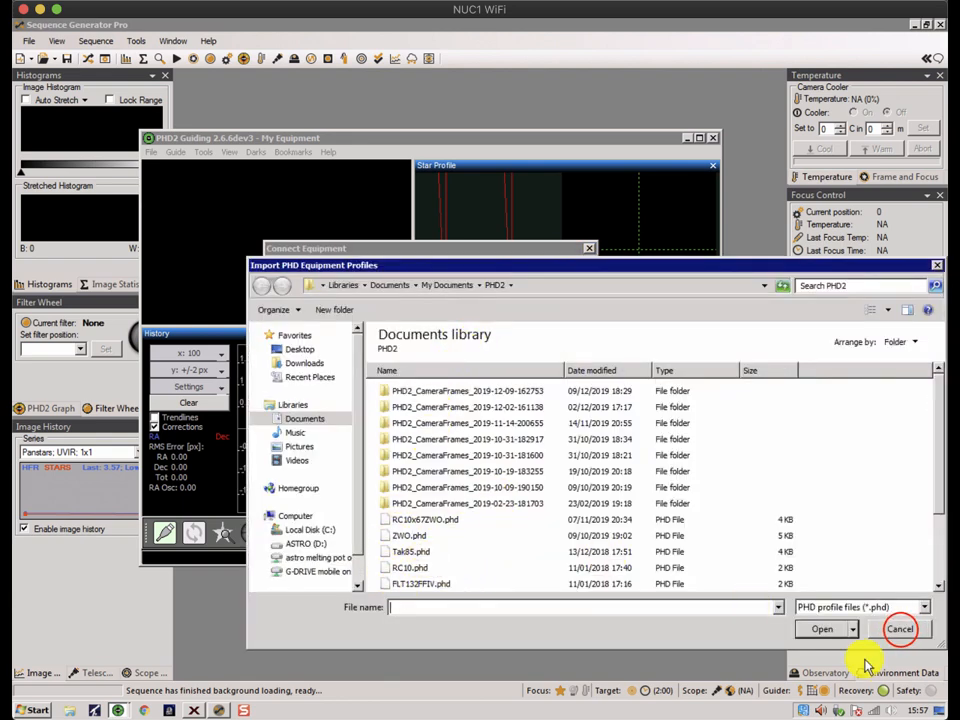
click(900, 629)
Step: Select the RC10 equipment profile, dismiss the connection dialog and close PHD2 Guiding
click(446, 267)
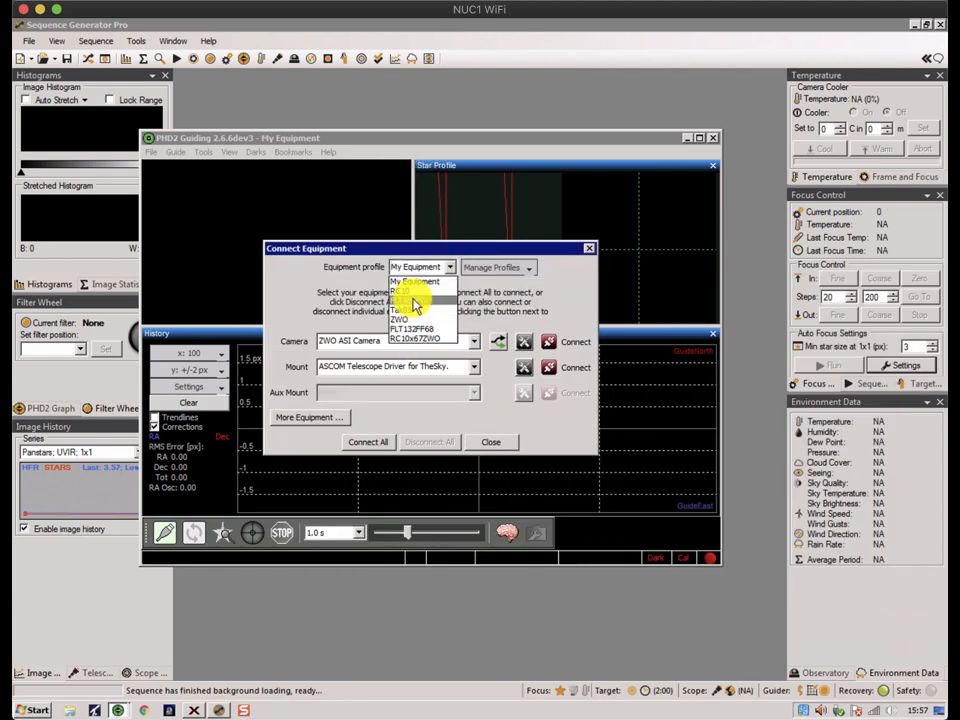
click(408, 292)
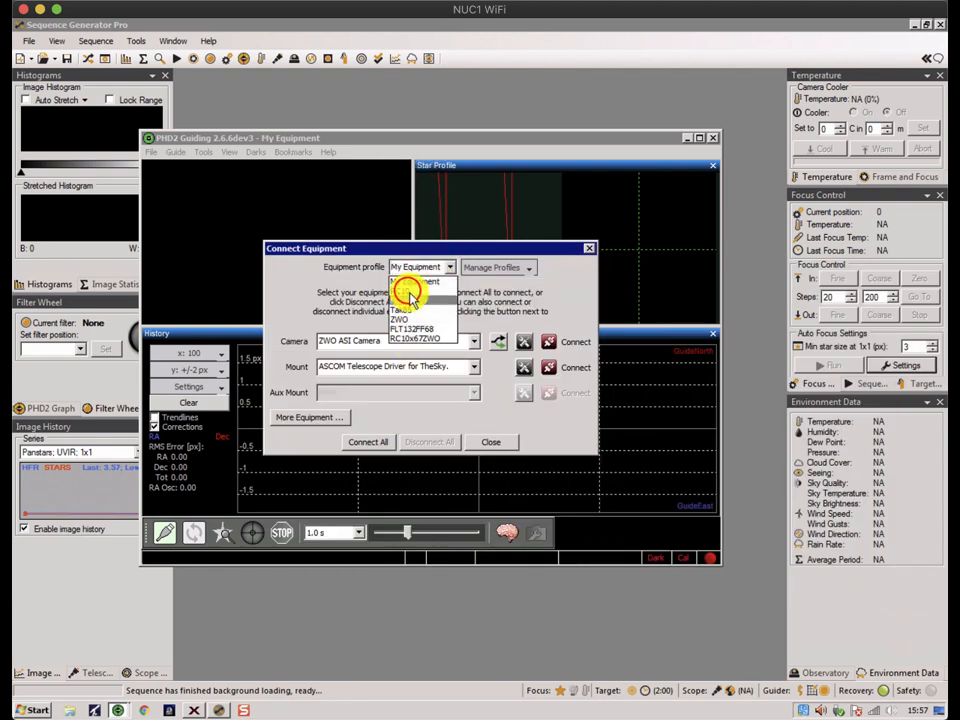
click(491, 443)
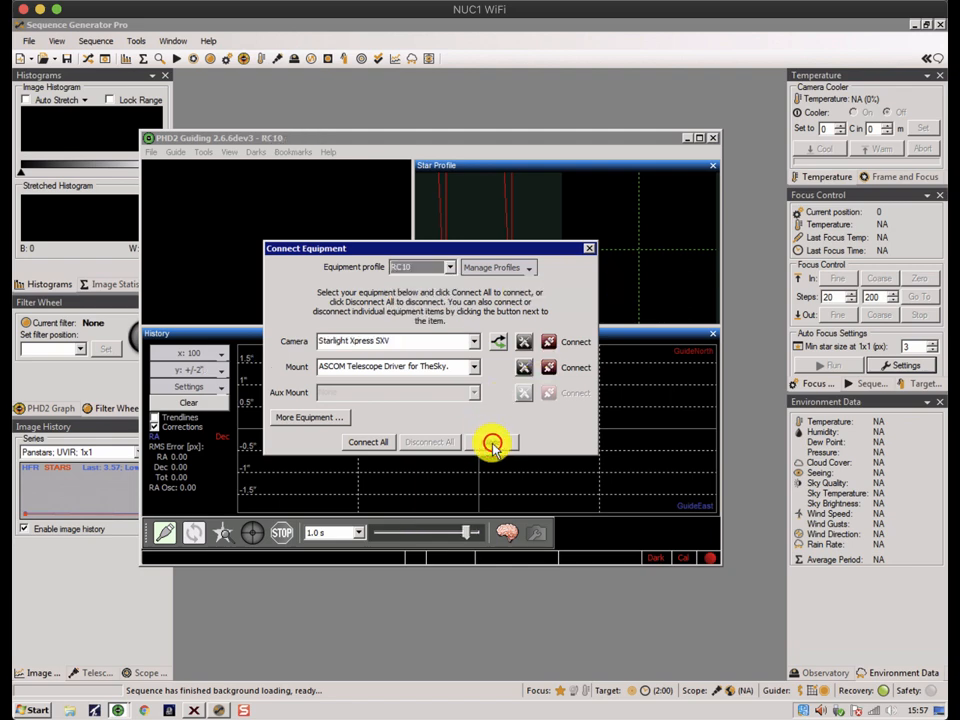
click(707, 139)
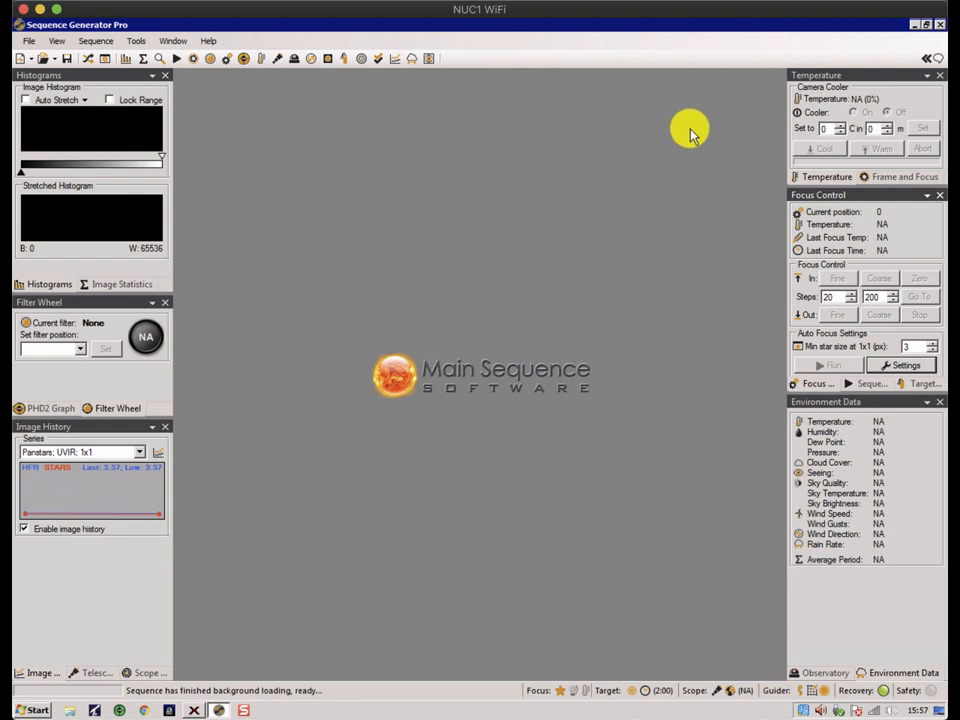
Step: Open the auto guide settings in both the Control Panel and the Equipment Profile Manager, and arrange the two windows for comparison
click(106, 59)
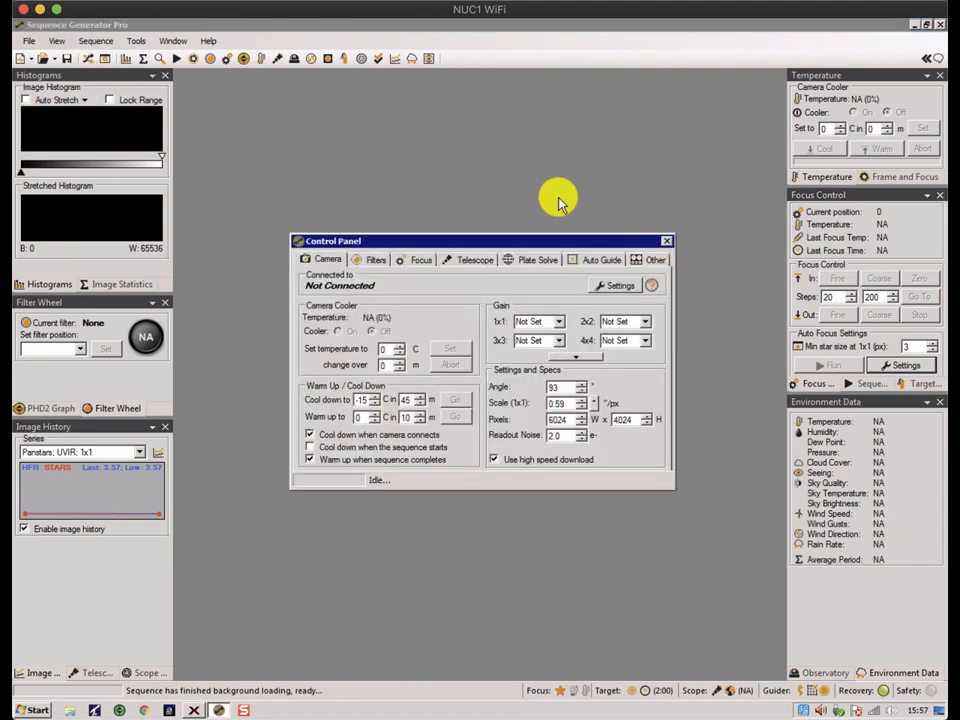
click(586, 261)
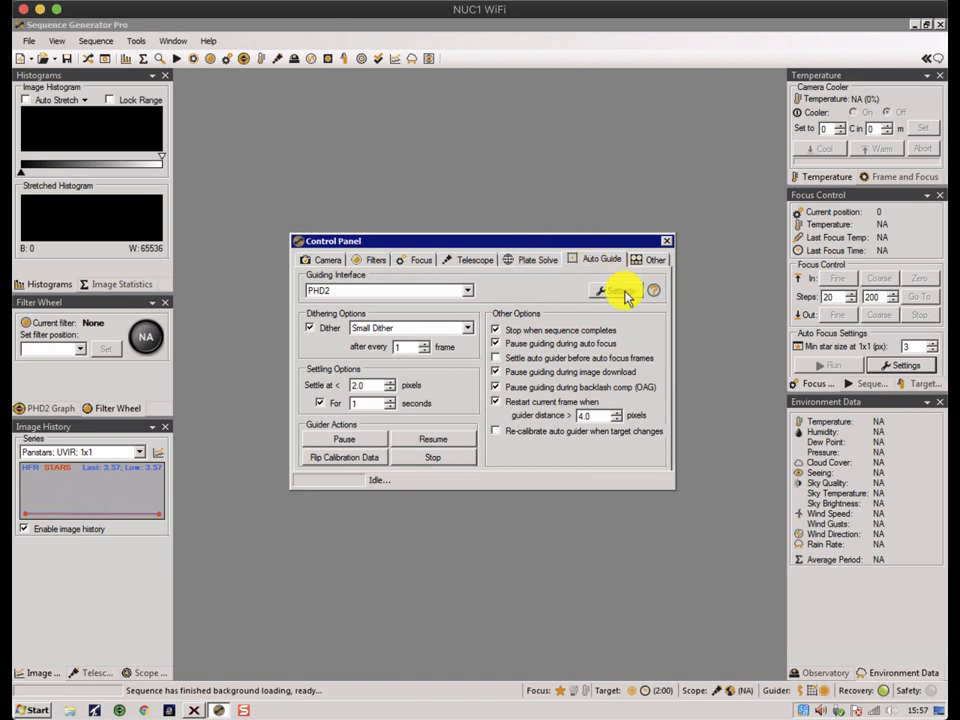
click(137, 40)
click(145, 56)
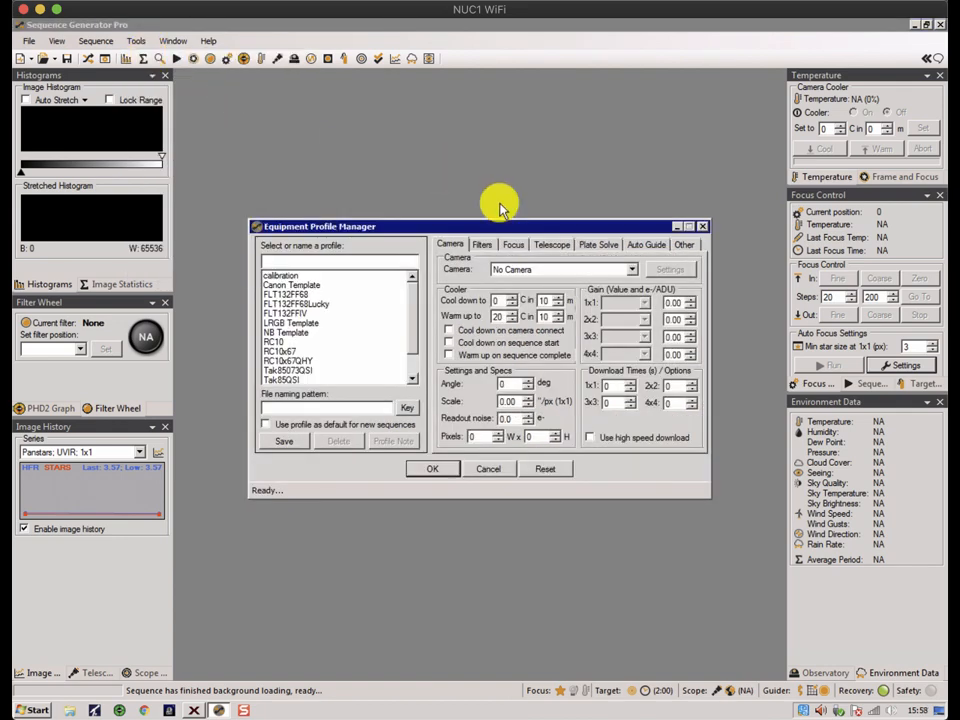
click(642, 245)
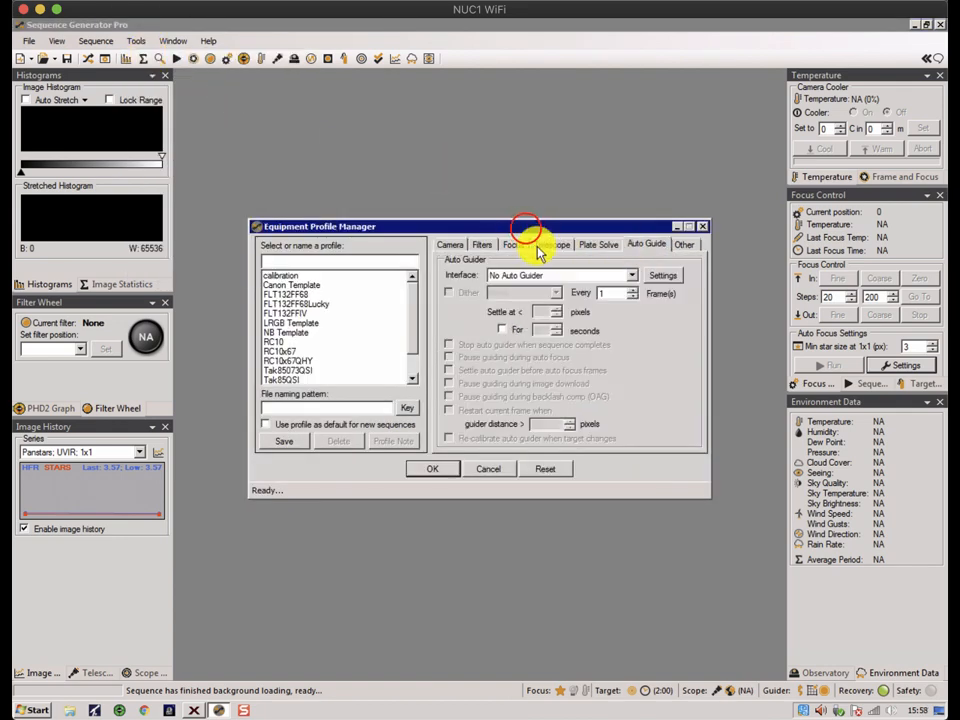
drag(527, 233, 611, 350)
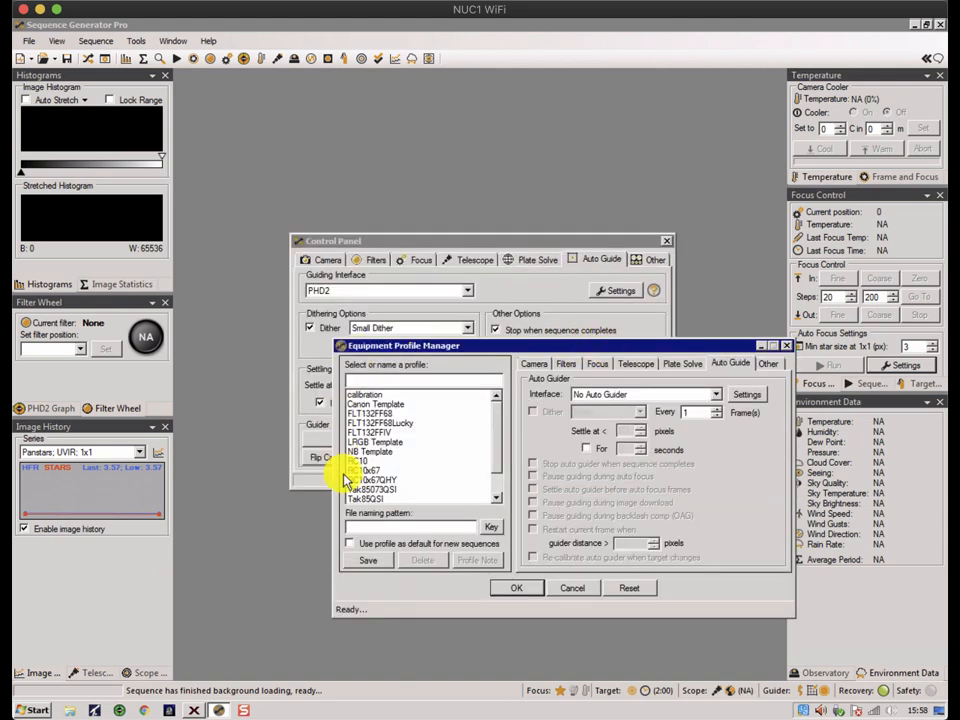
Step: Load the RC10x67QHY equipment profile to check its auto guide settings, and close the Equipment Profile Manager
click(378, 488)
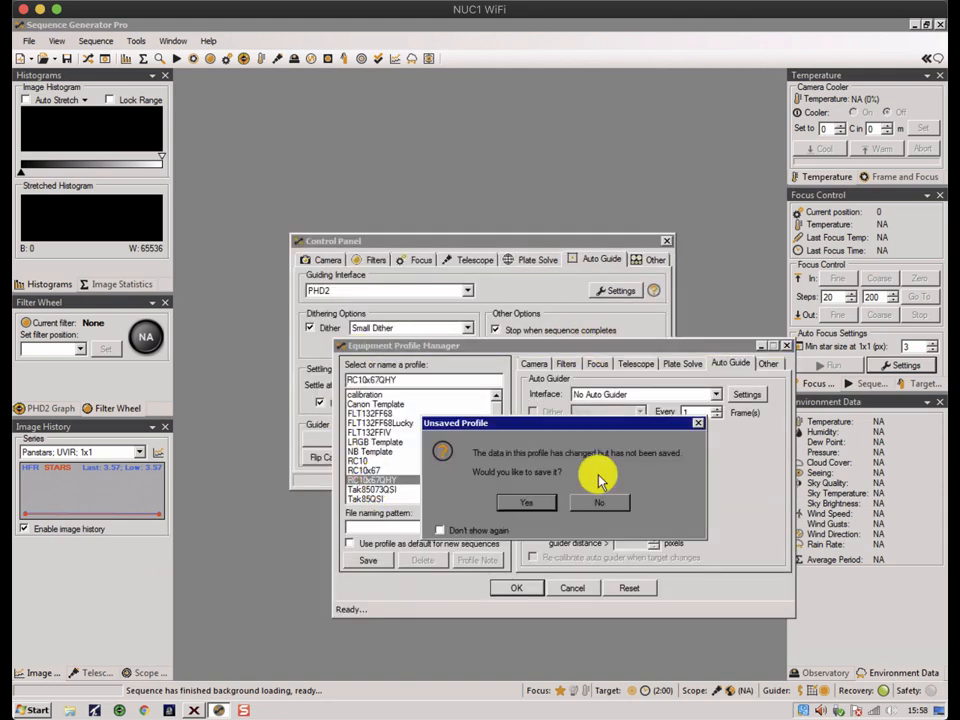
click(528, 502)
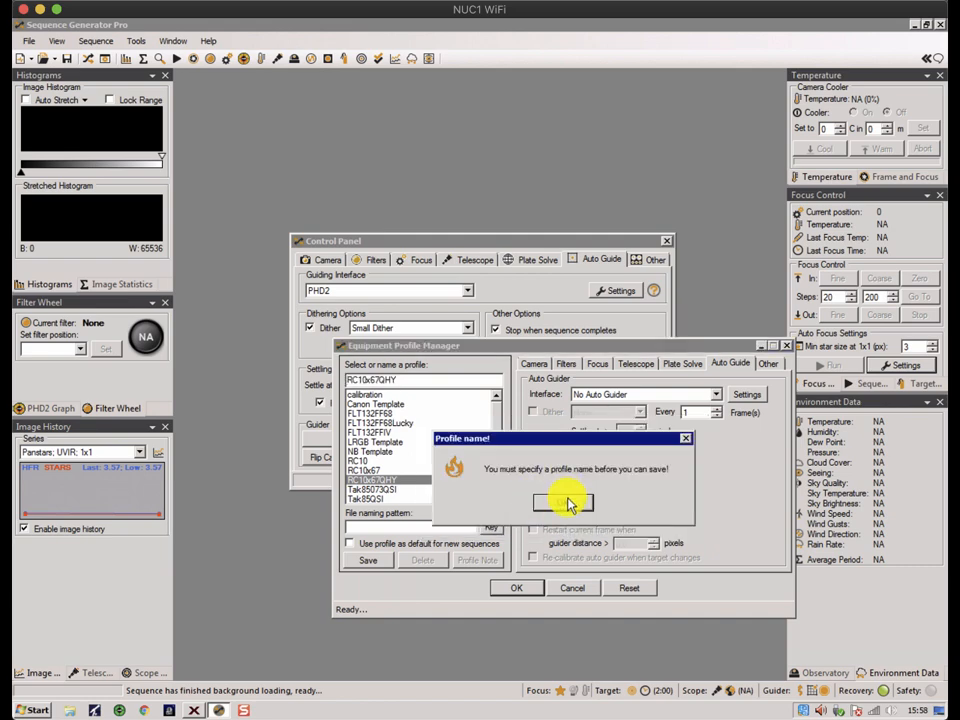
click(568, 503)
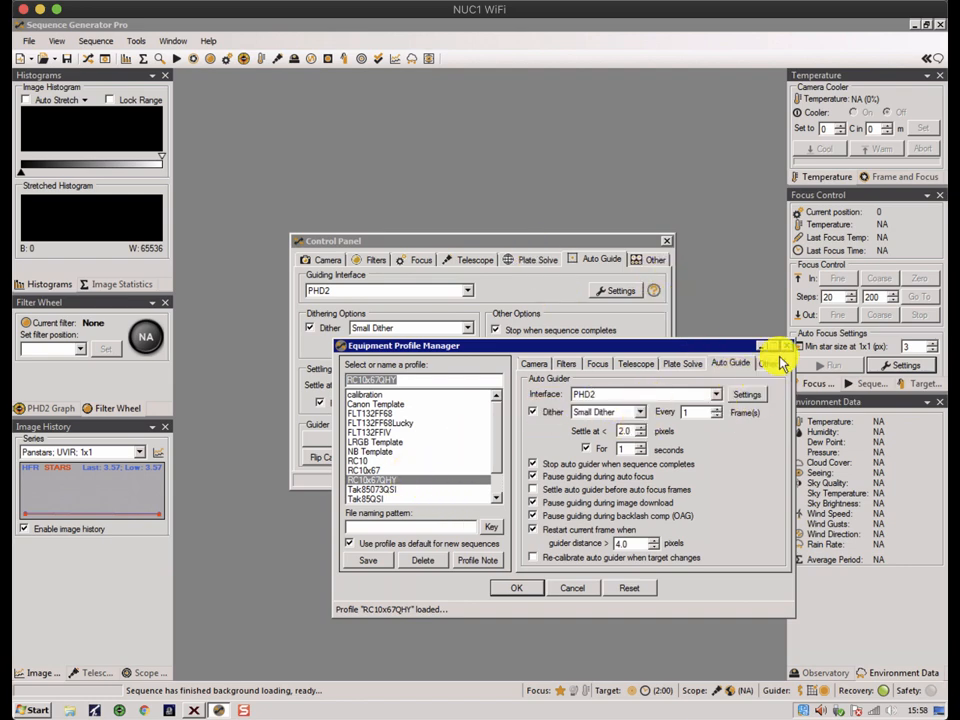
click(786, 348)
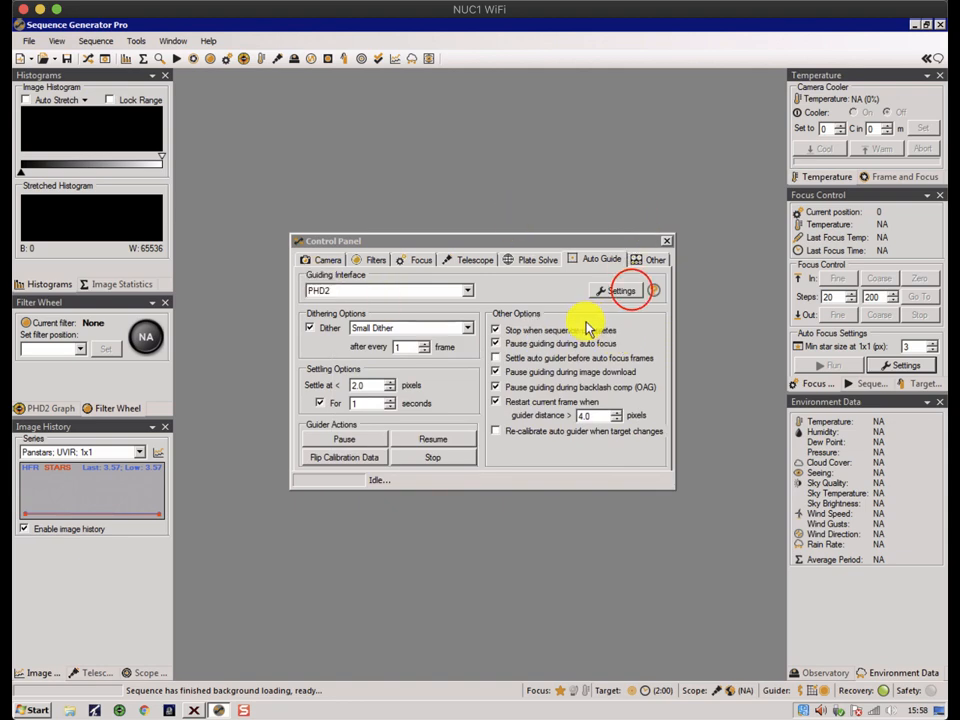
Step: Compare the equipment profiles offered in the PHD2 connection settings with the profiles in PHD2 Guiding itself
click(630, 292)
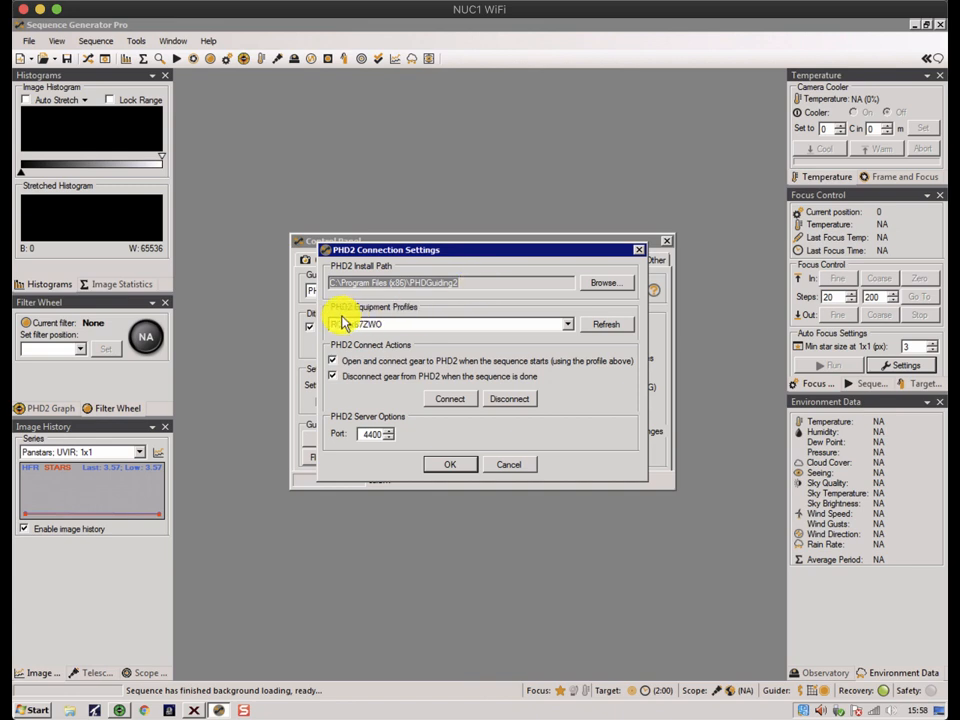
click(566, 323)
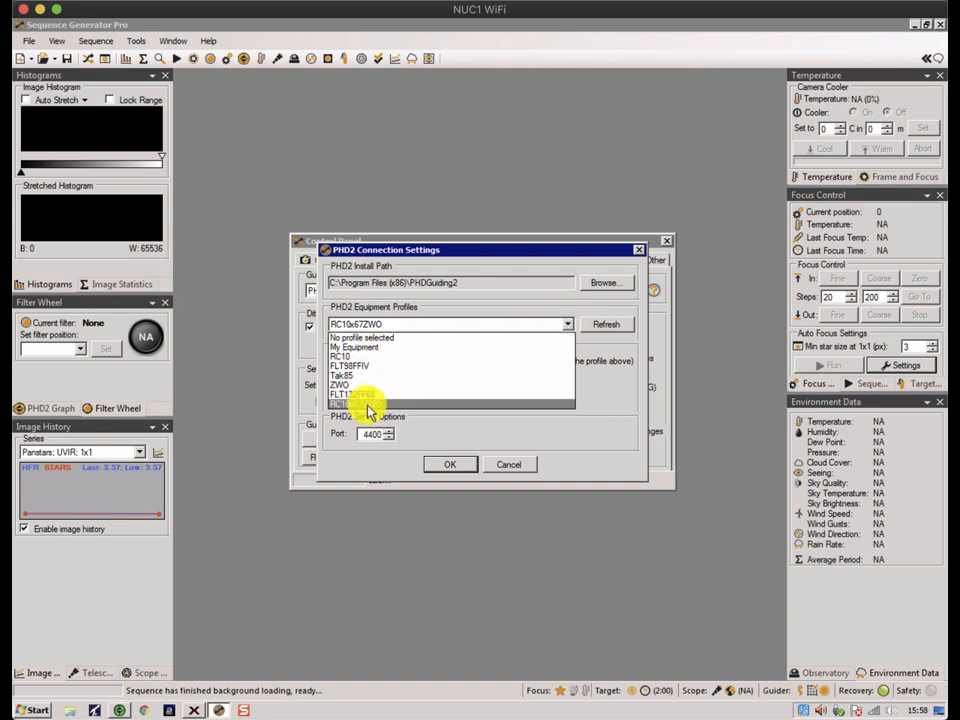
click(122, 707)
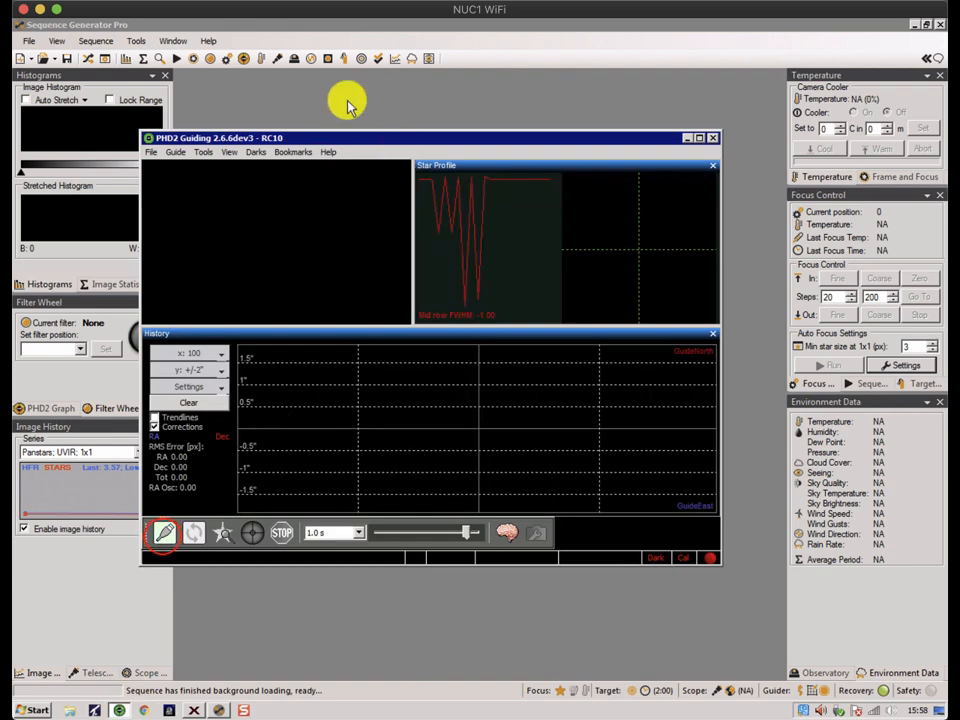
click(165, 532)
click(446, 268)
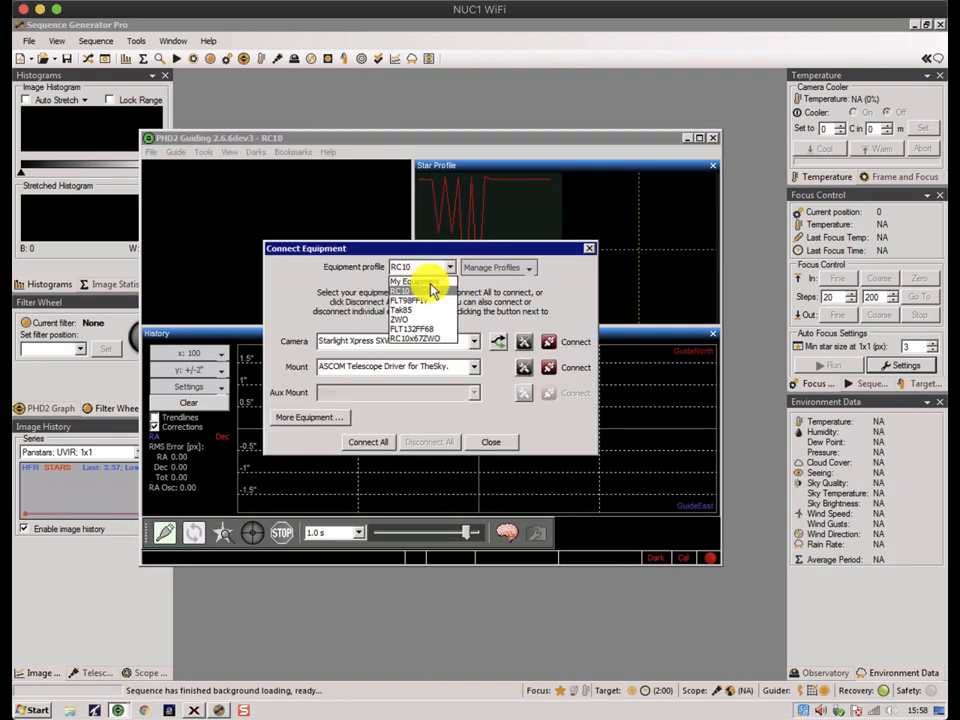
click(485, 440)
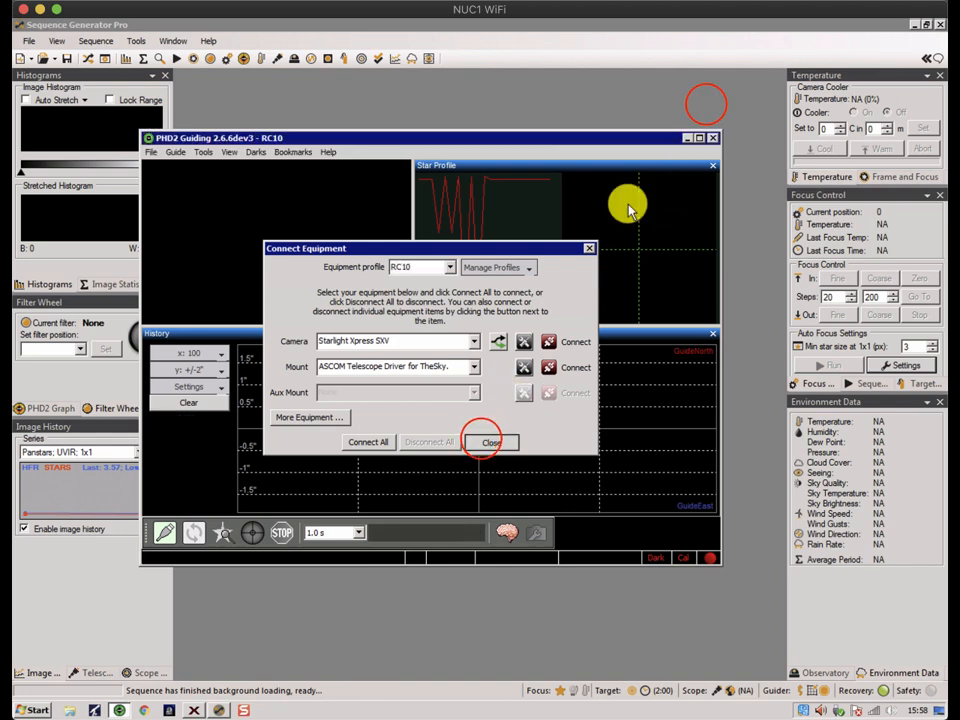
click(705, 103)
Step: Choose RC10x67ZWO as the PHD2 equipment profile and accept the PHD2 connection settings
click(566, 323)
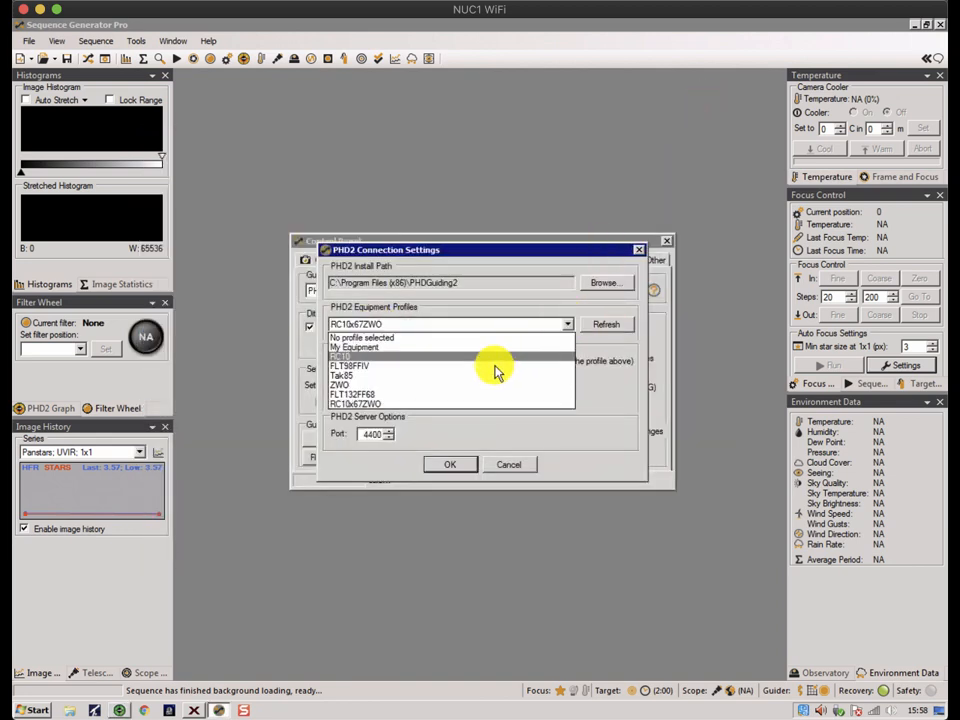
click(364, 405)
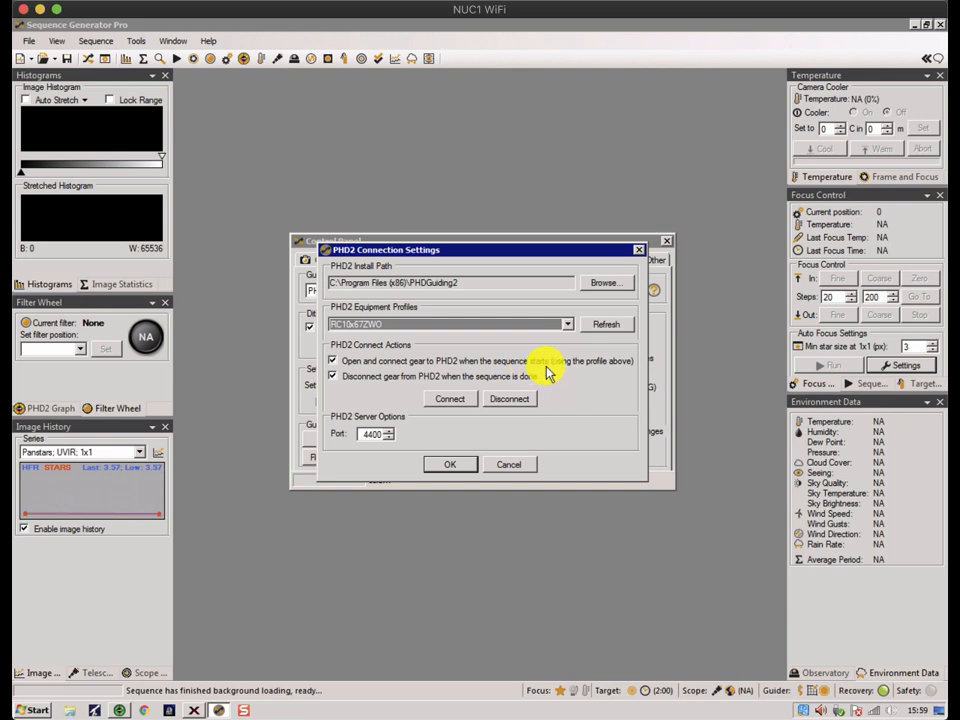
click(440, 398)
click(452, 464)
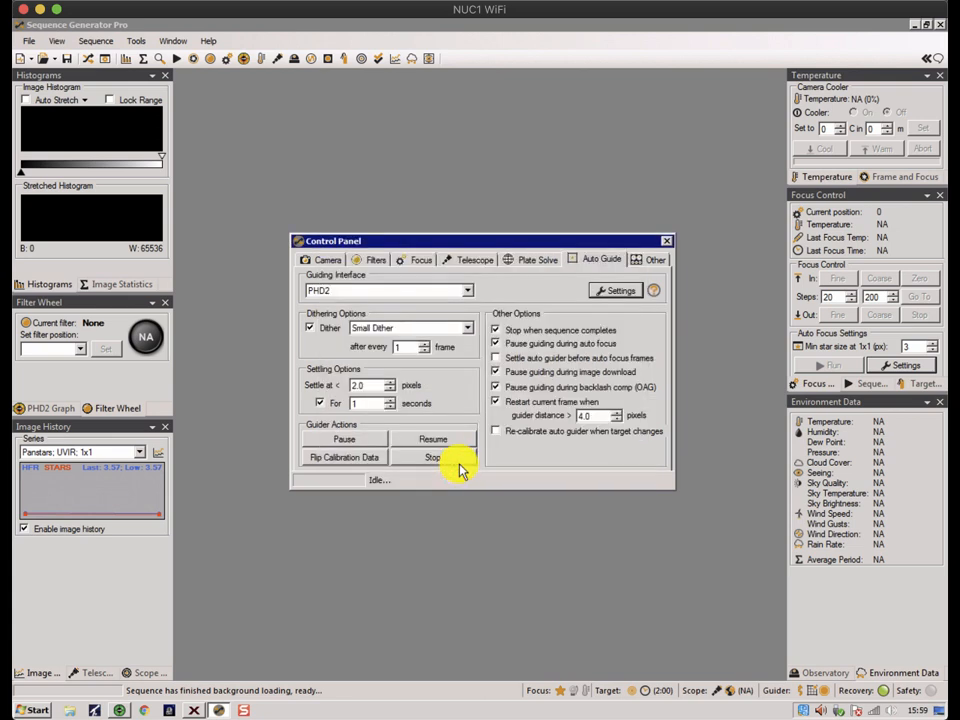
Step: Review the observatory slaving settings, accept them unchanged and close the Control Panel
click(649, 260)
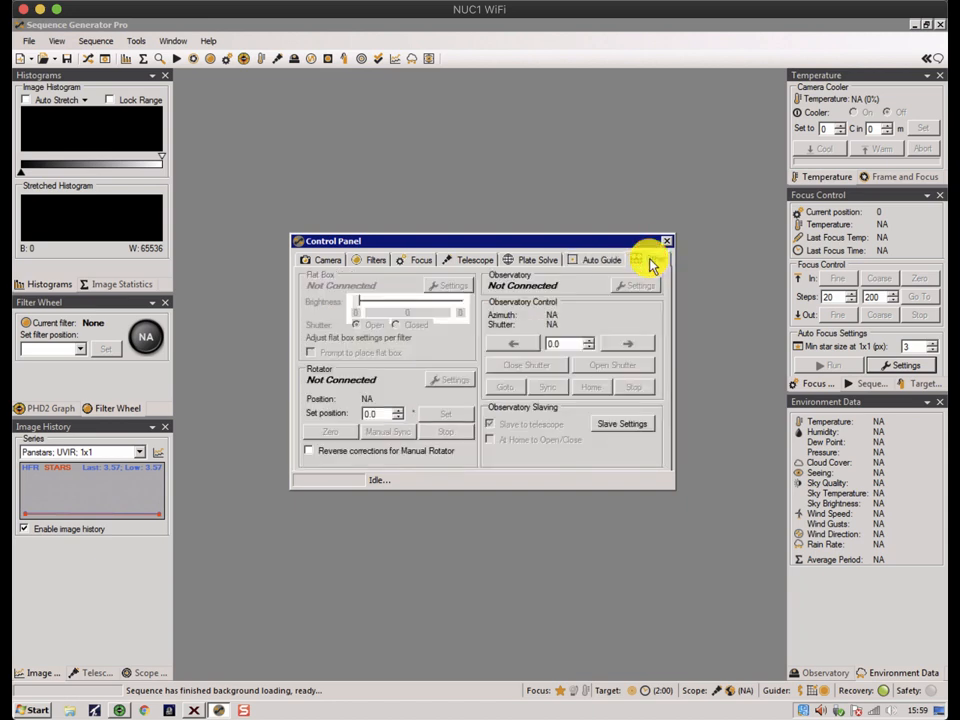
click(609, 424)
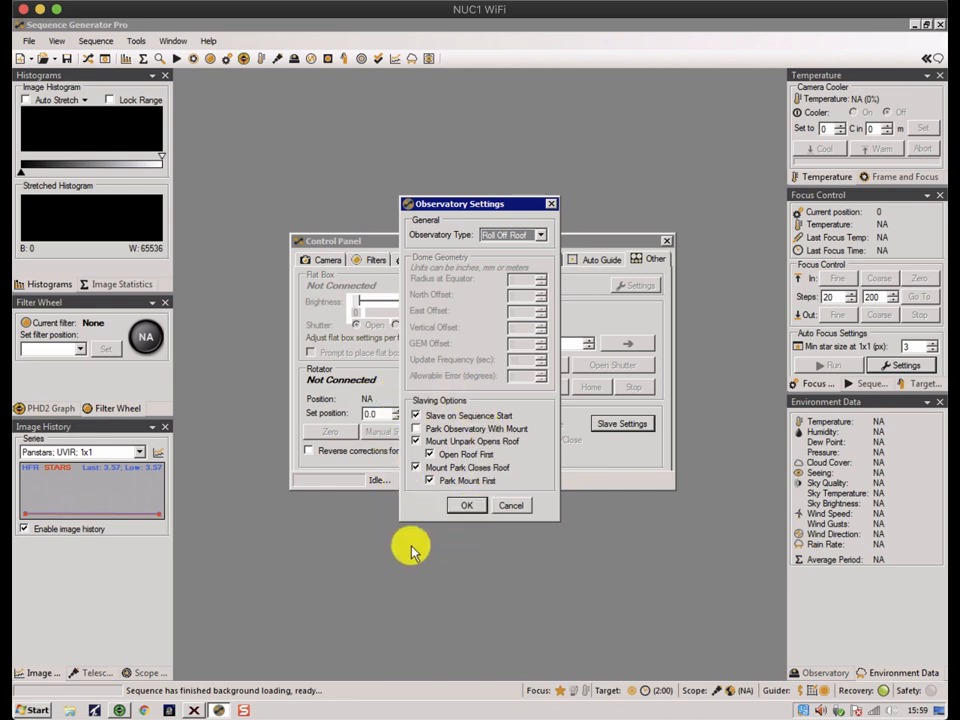
click(473, 506)
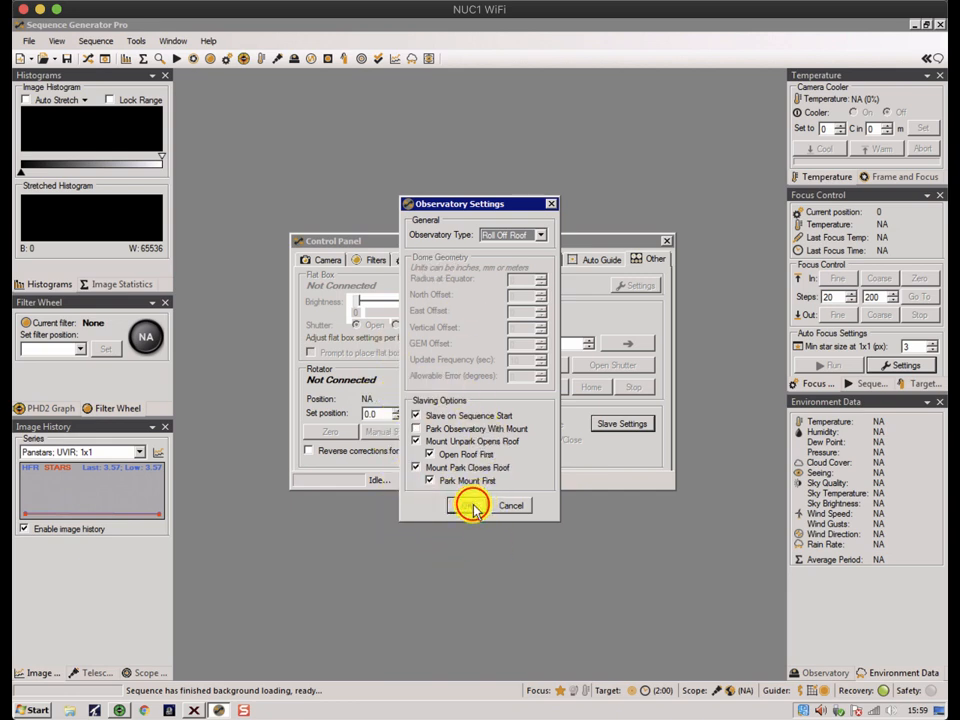
click(665, 241)
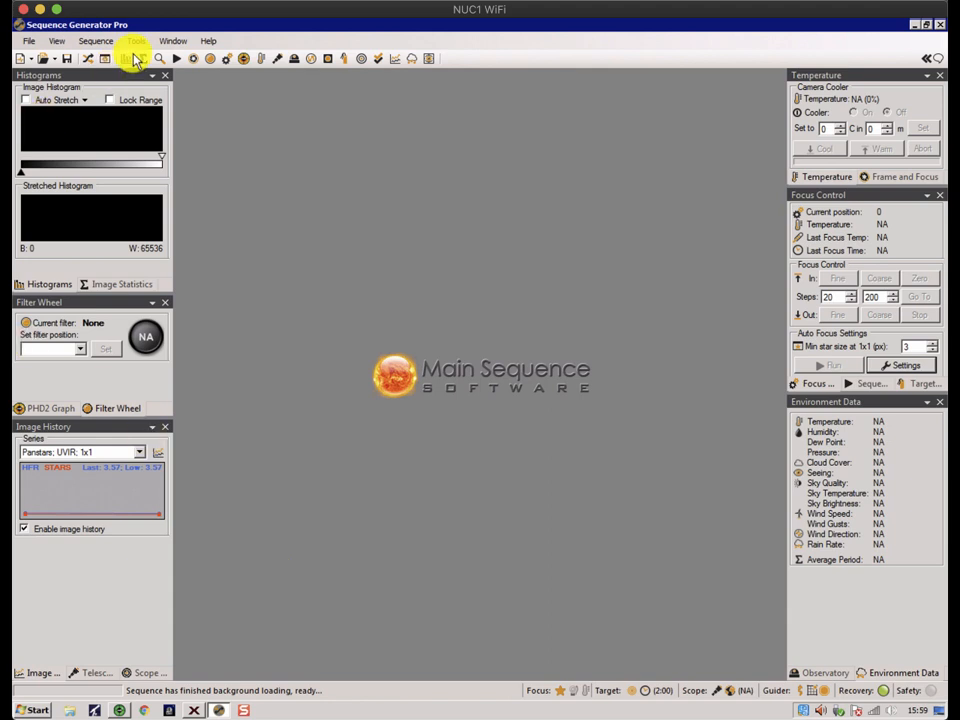
Step: Reopen the CarolinesRose sequence window and move it slightly up and to the left
click(86, 60)
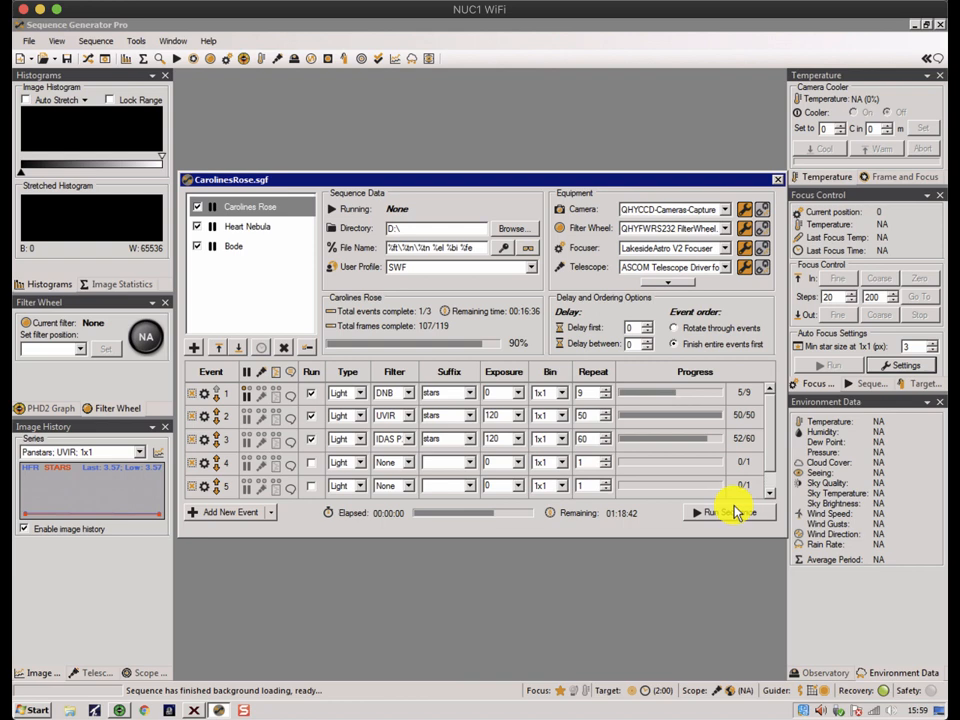
drag(707, 179, 641, 171)
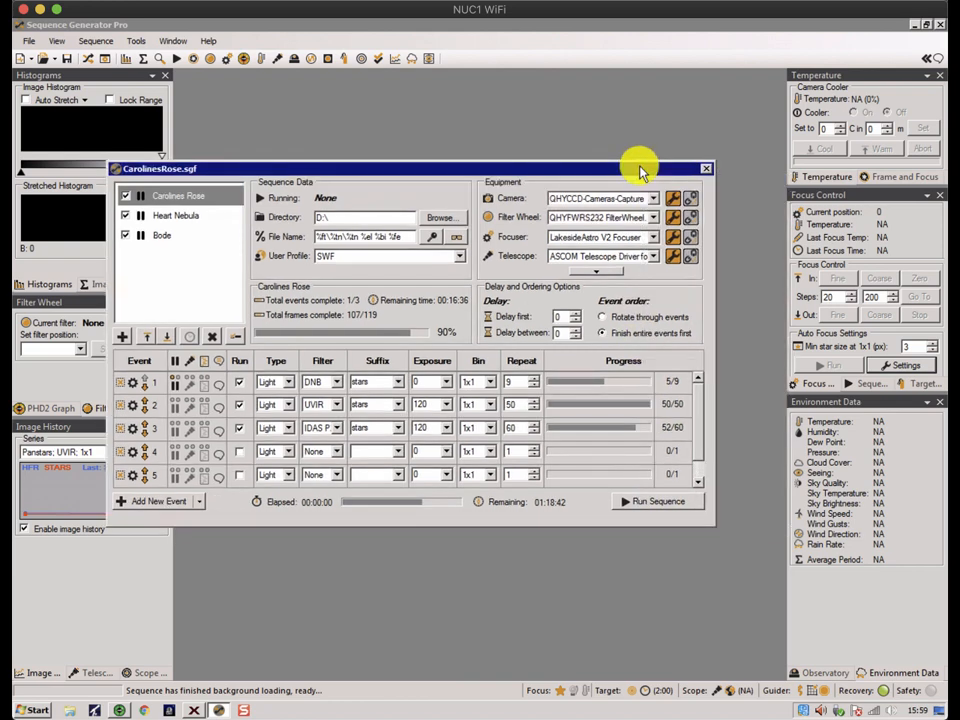